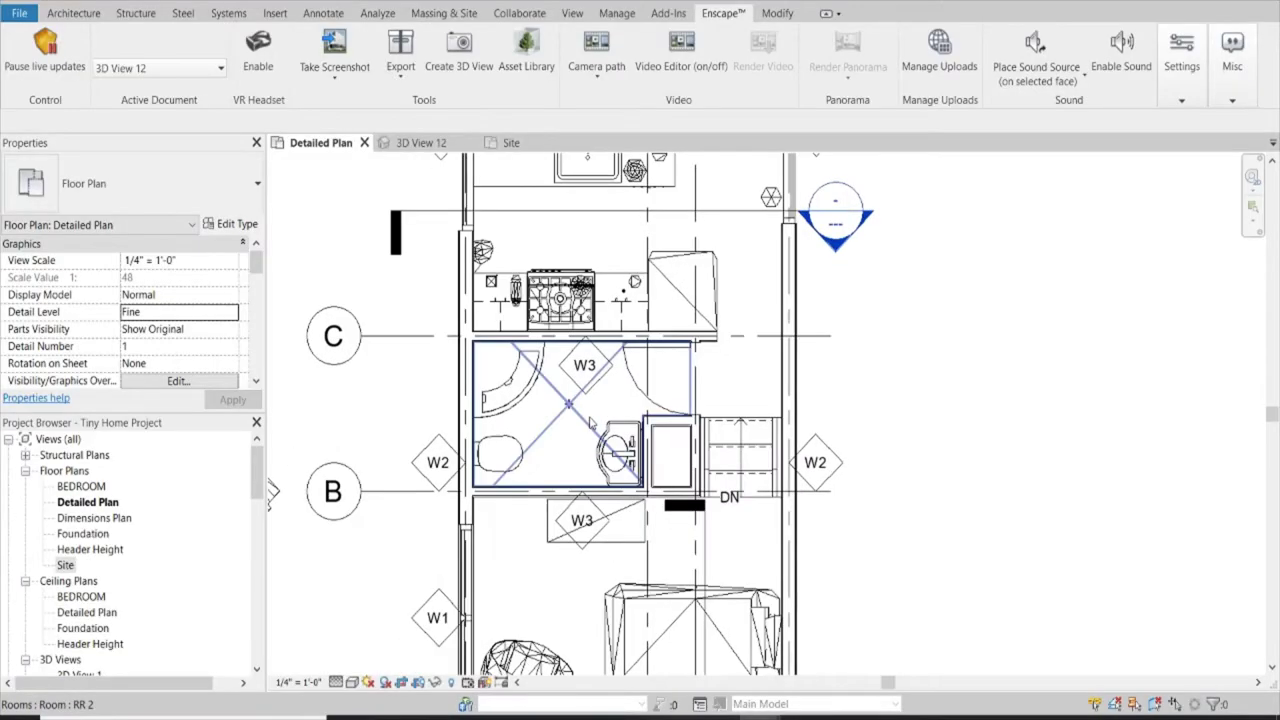
Step: Zoom the Detailed Plan in on the bathroom's toilet, sink and shower
scroll(535, 450, "up", 2)
scroll(535, 450, "up", 2)
scroll(535, 450, "up", 1)
scroll(535, 450, "up", 1)
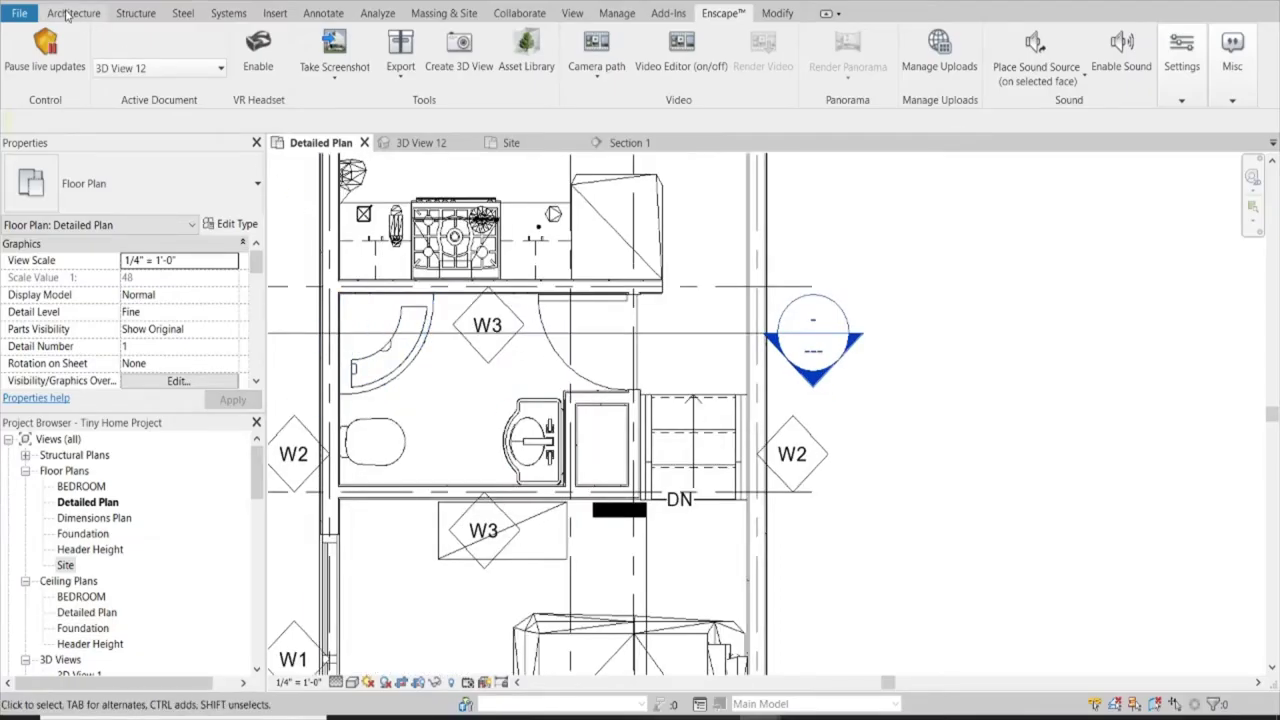
Step: Sketch a rectangular floor boundary around the whole bathroom
left_click(66, 14)
left_click(376, 58)
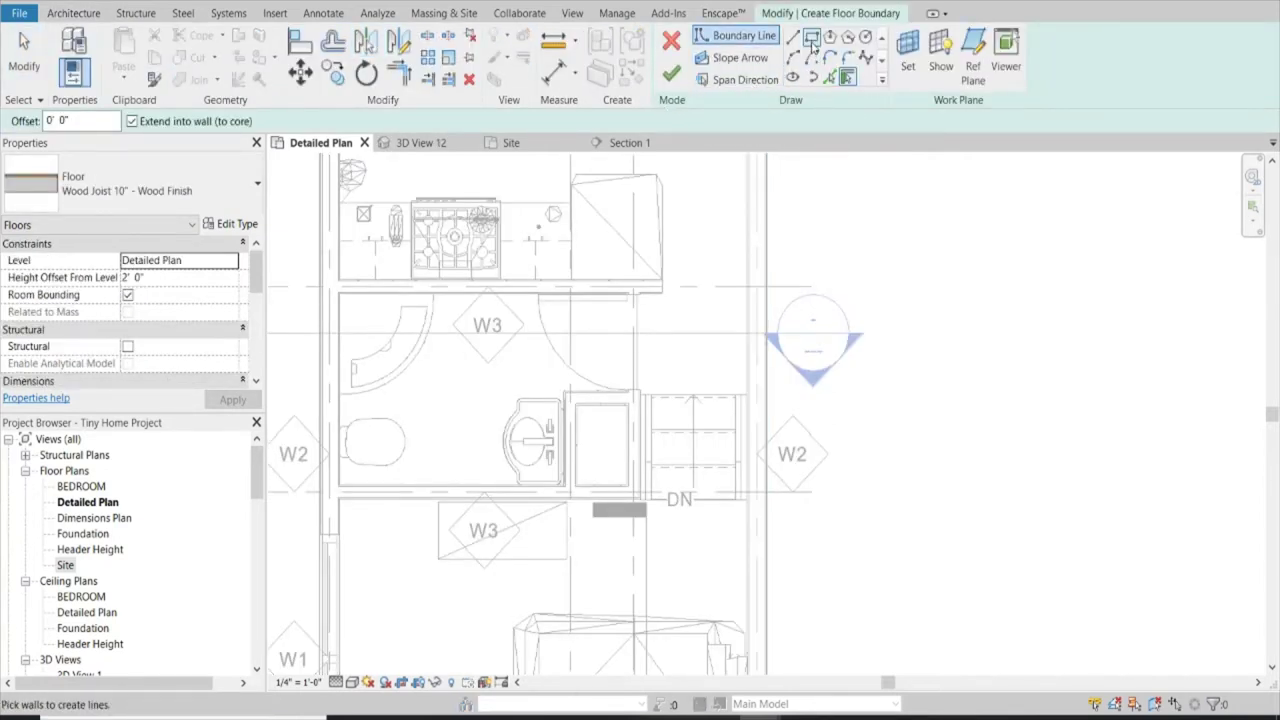
left_click(812, 38)
scroll(335, 300, "up", 3)
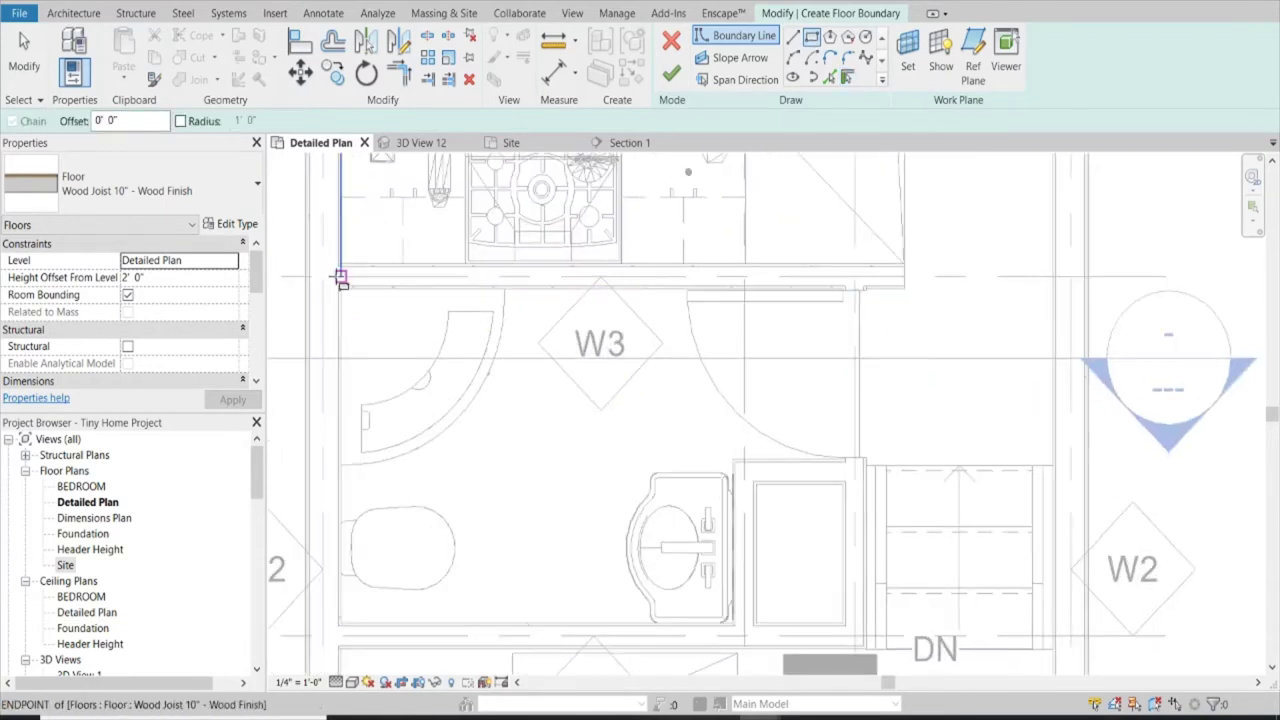
left_click(340, 278)
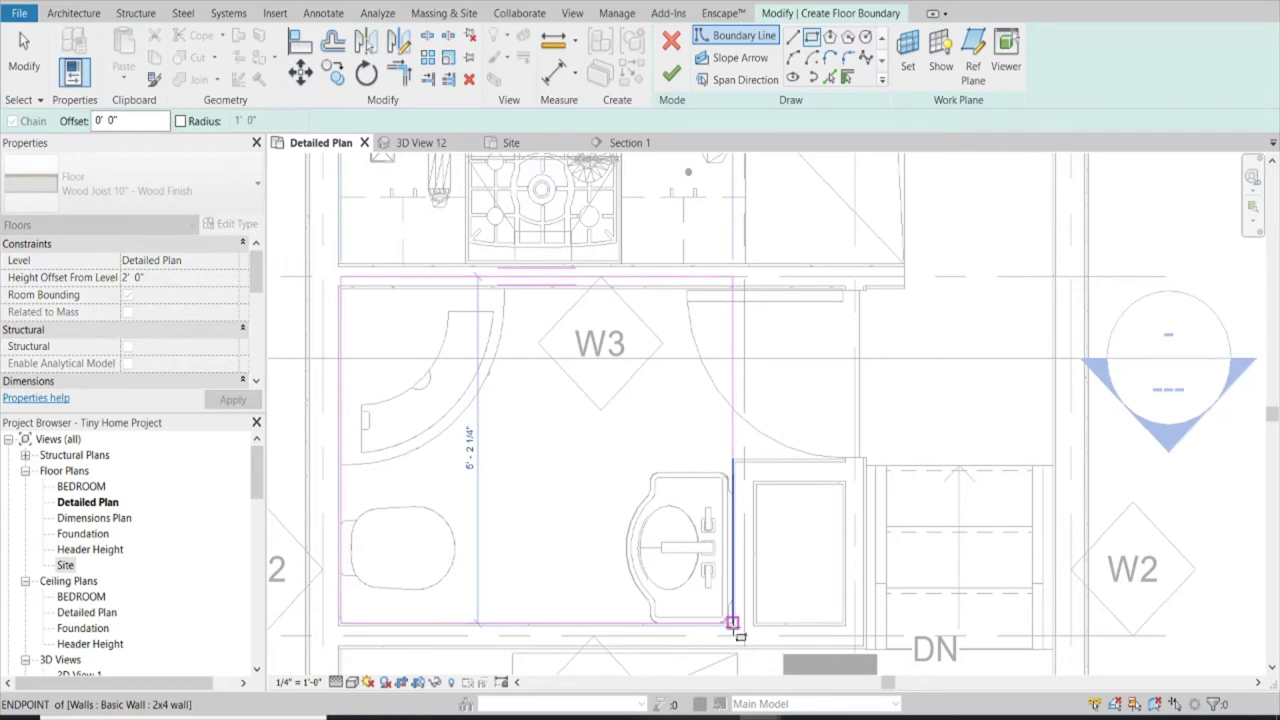
left_click(855, 636)
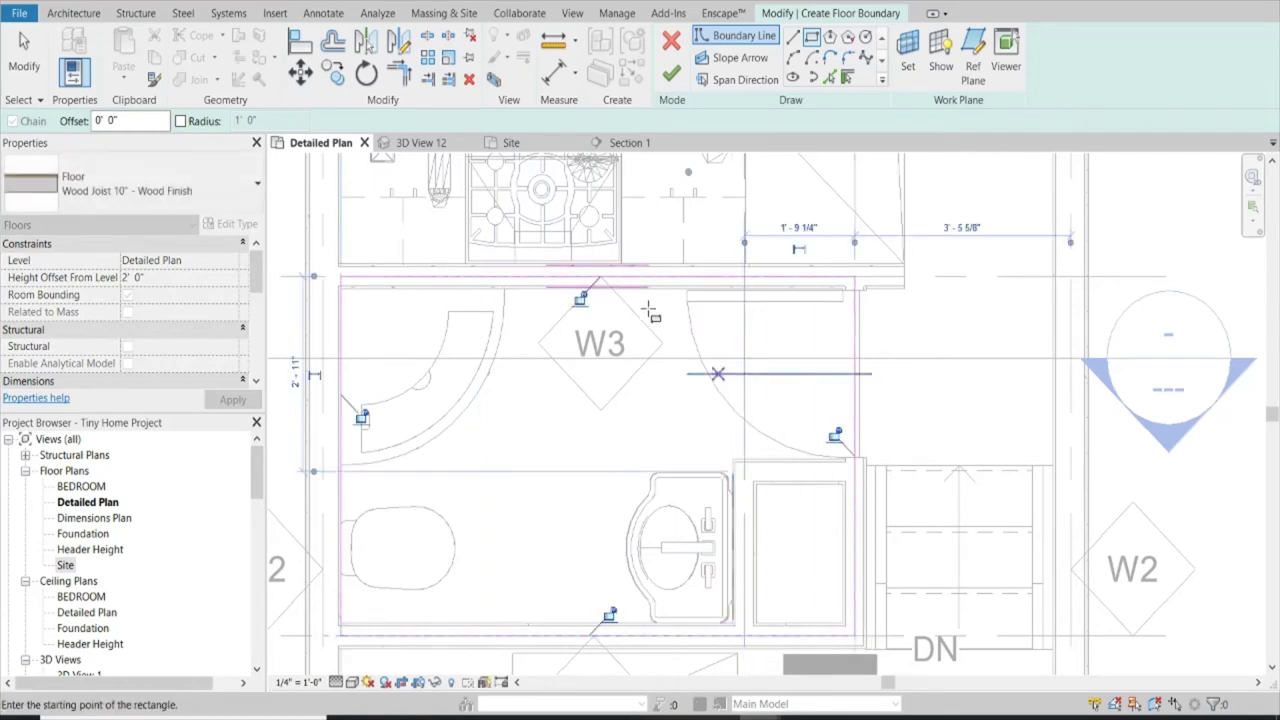
scroll(630, 302, "down", 2)
Step: Make the floor Wood Joist 10" - Ceramic Tile with a 0' 0 1/2" height offset, and finish it
left_click(162, 190)
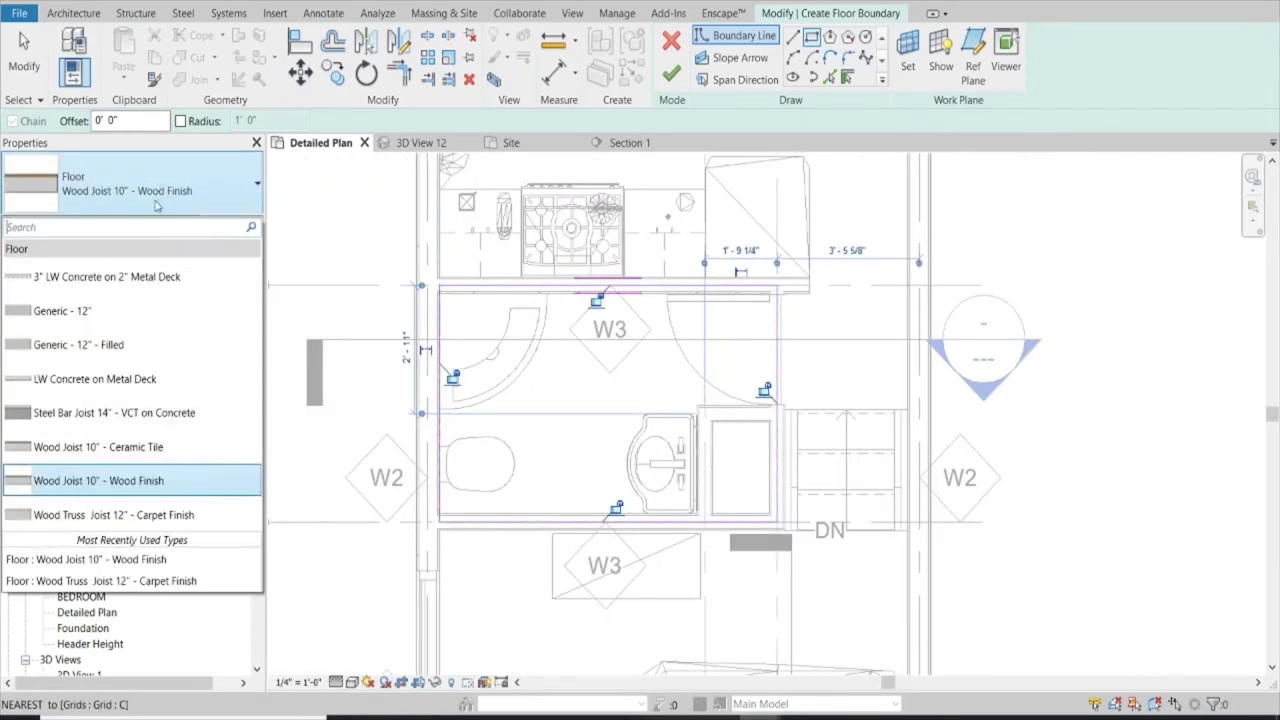
left_click(158, 450)
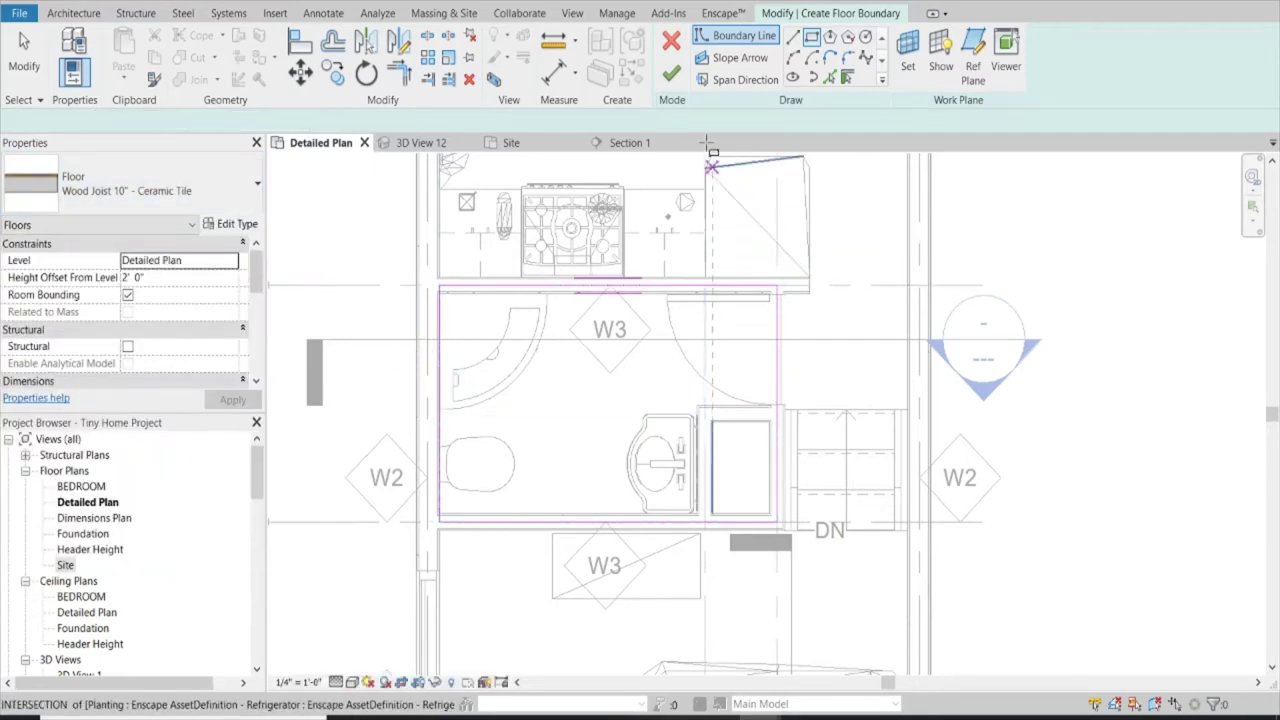
left_click(417, 145)
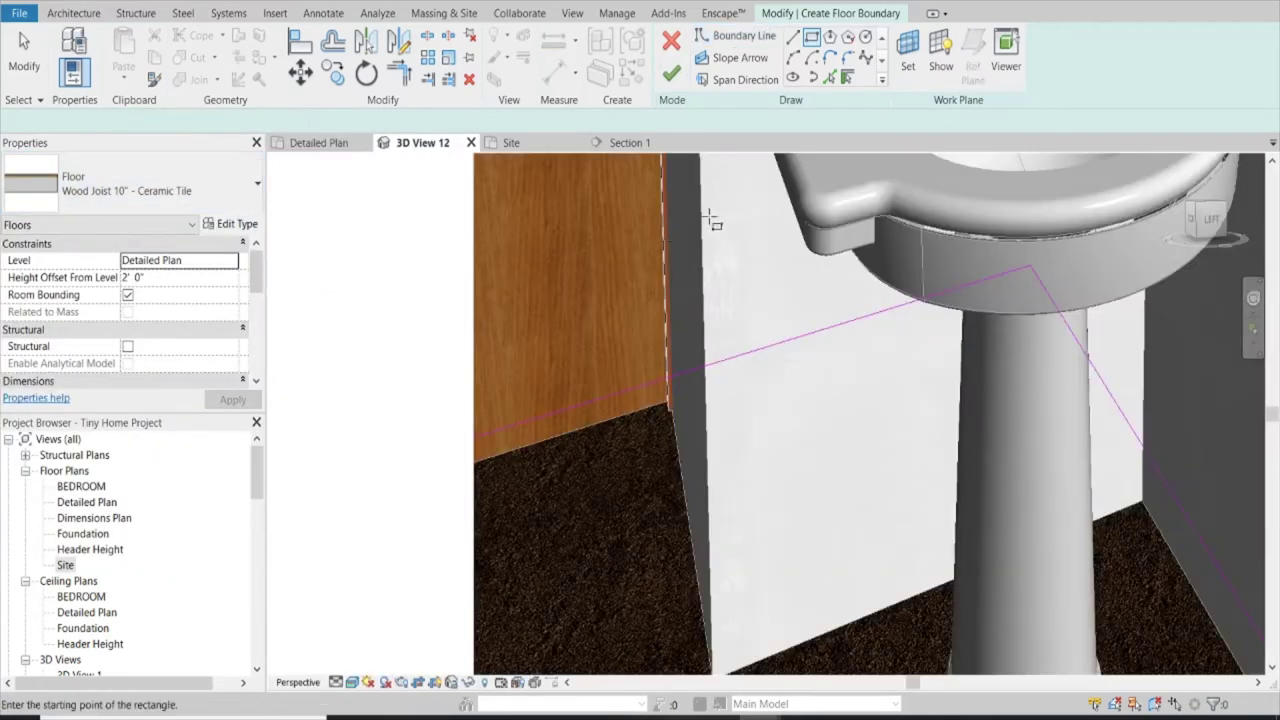
left_click(180, 277)
type("0' .5")
type("0 1/2\"")
key("Return")
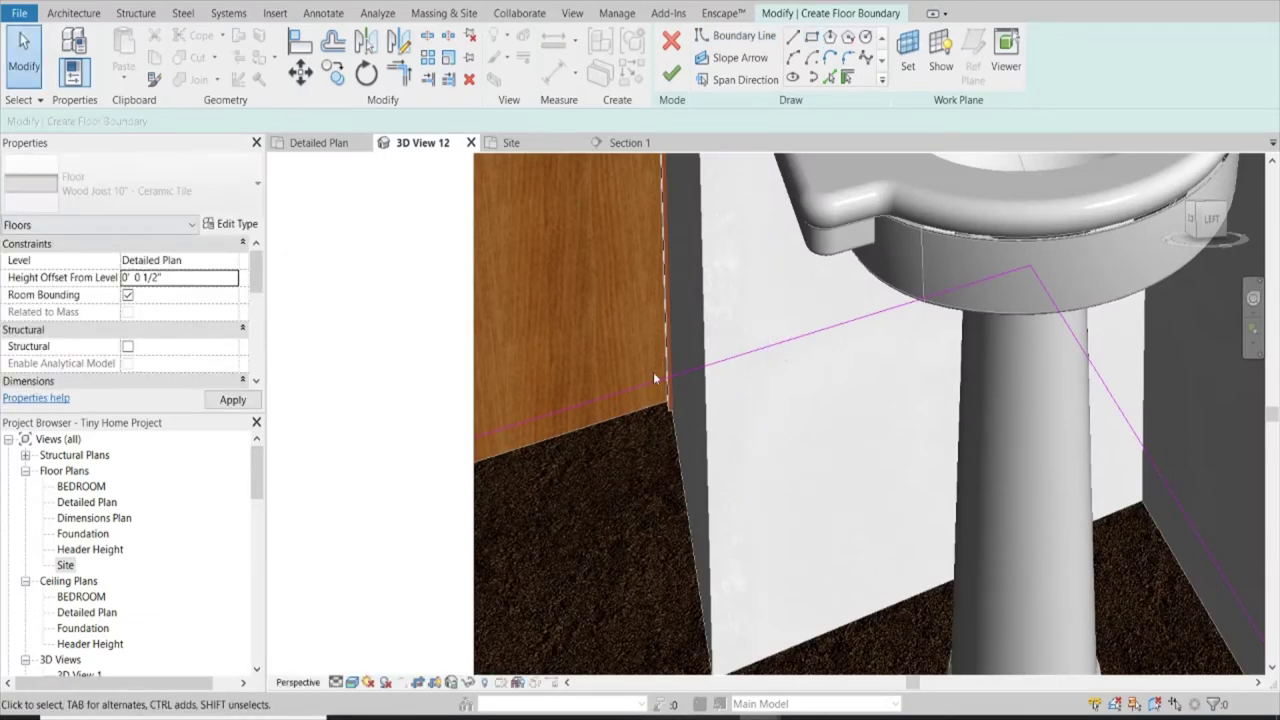
left_click(671, 73)
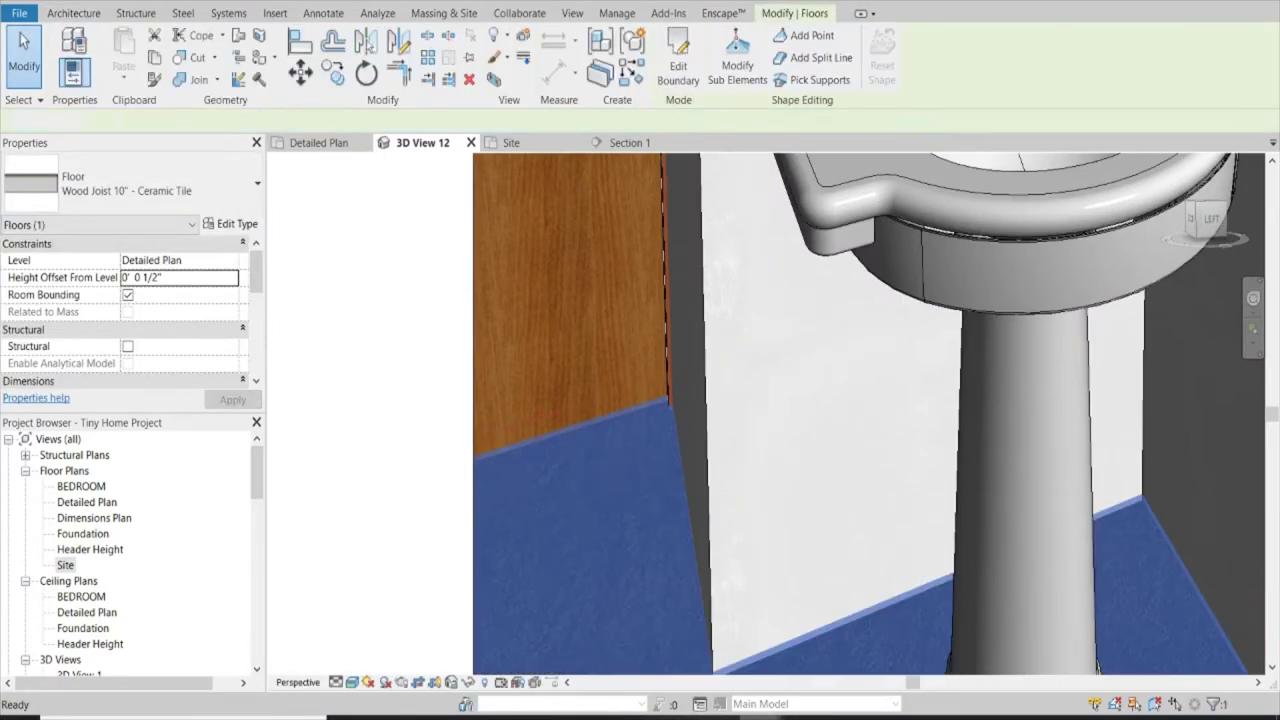
left_click(790, 607)
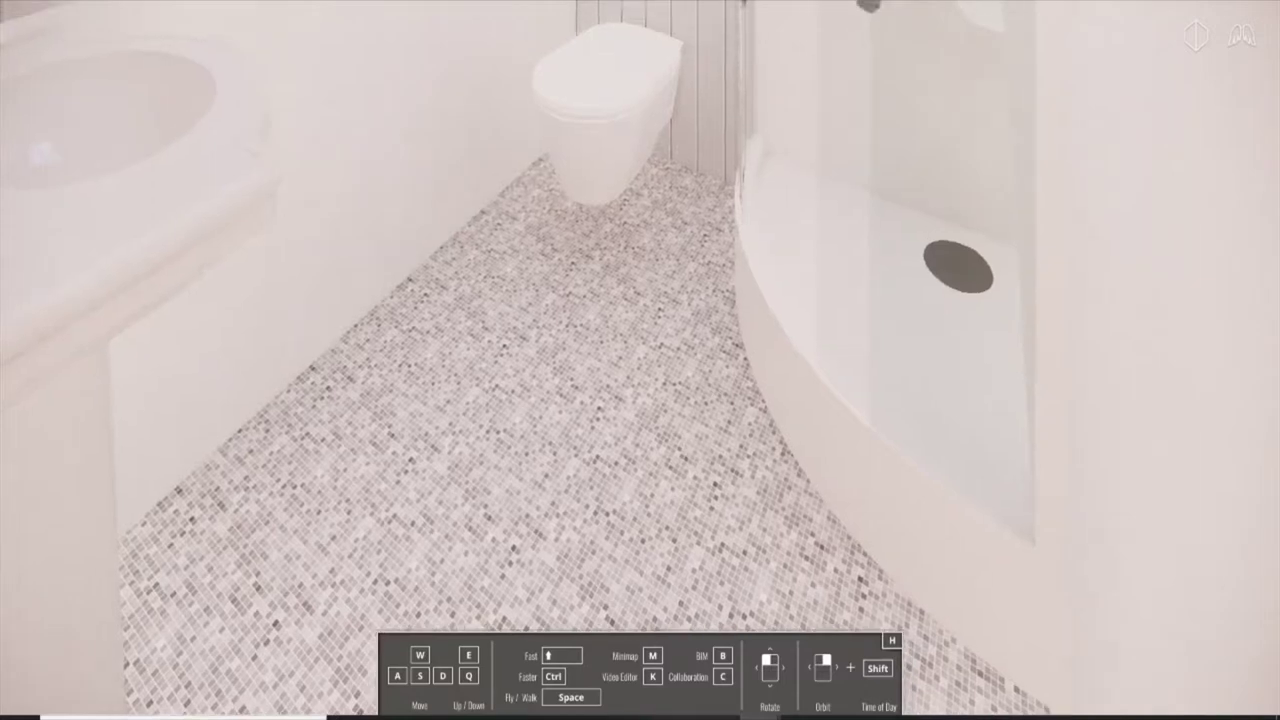
Step: Tilt the Enscape camera down to inspect the speckled mosaic tile floor
scroll(790, 607, "down", 5)
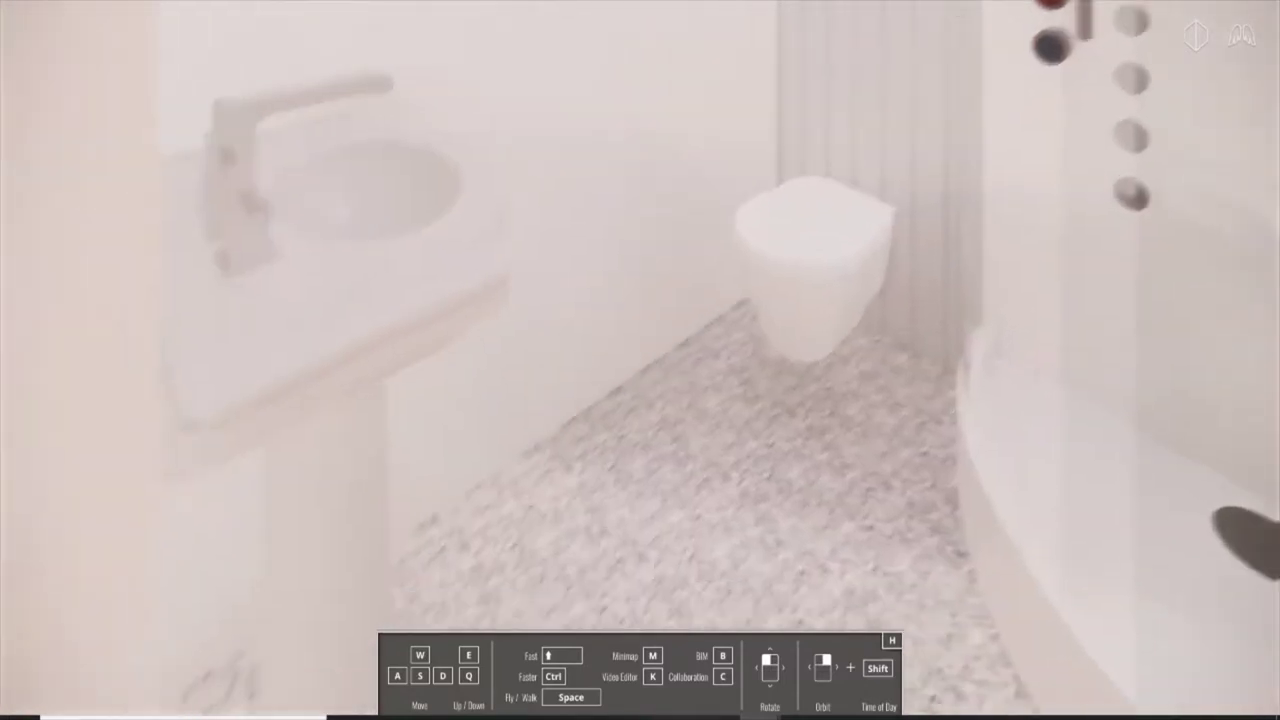
mouse_move(790, 400)
left_mouse_down()
mouse_move(790, 620)
mouse_move(790, 380)
mouse_move(120, 380)
left_mouse_up()
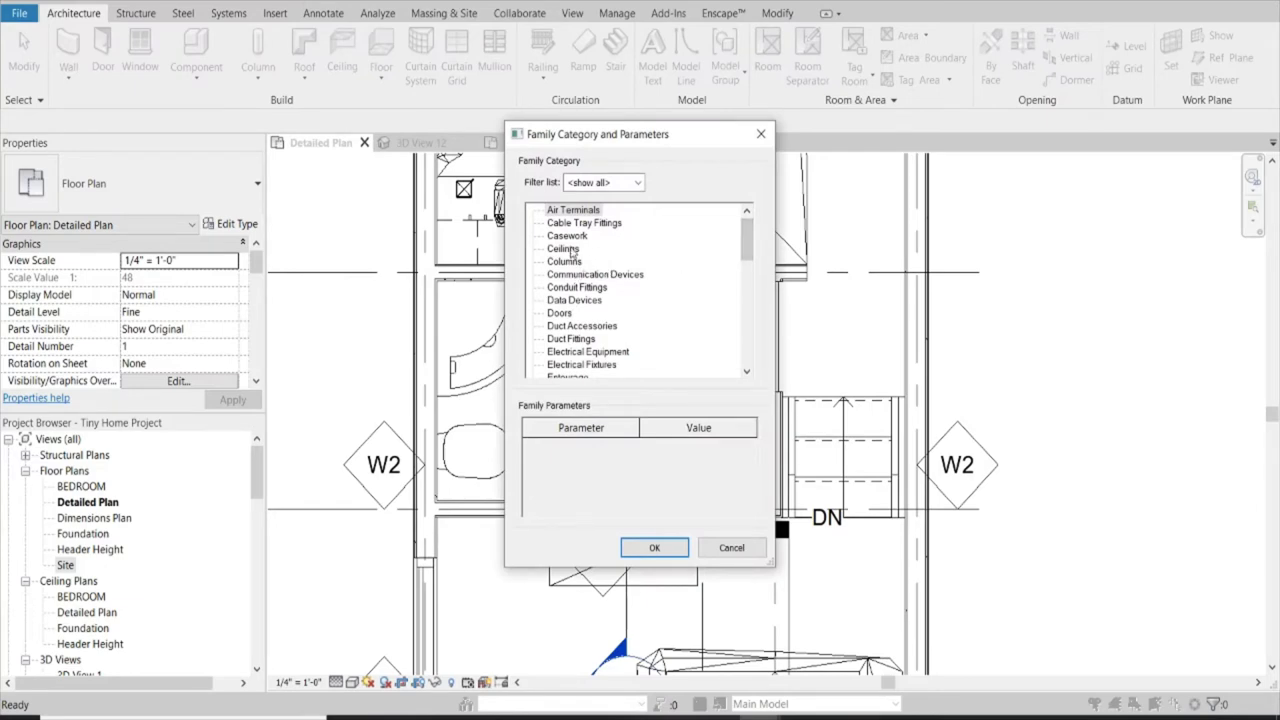
Step: Create an in-place Casework model named Casework 1 and start an extrusion
left_click(567, 236)
left_click(652, 547)
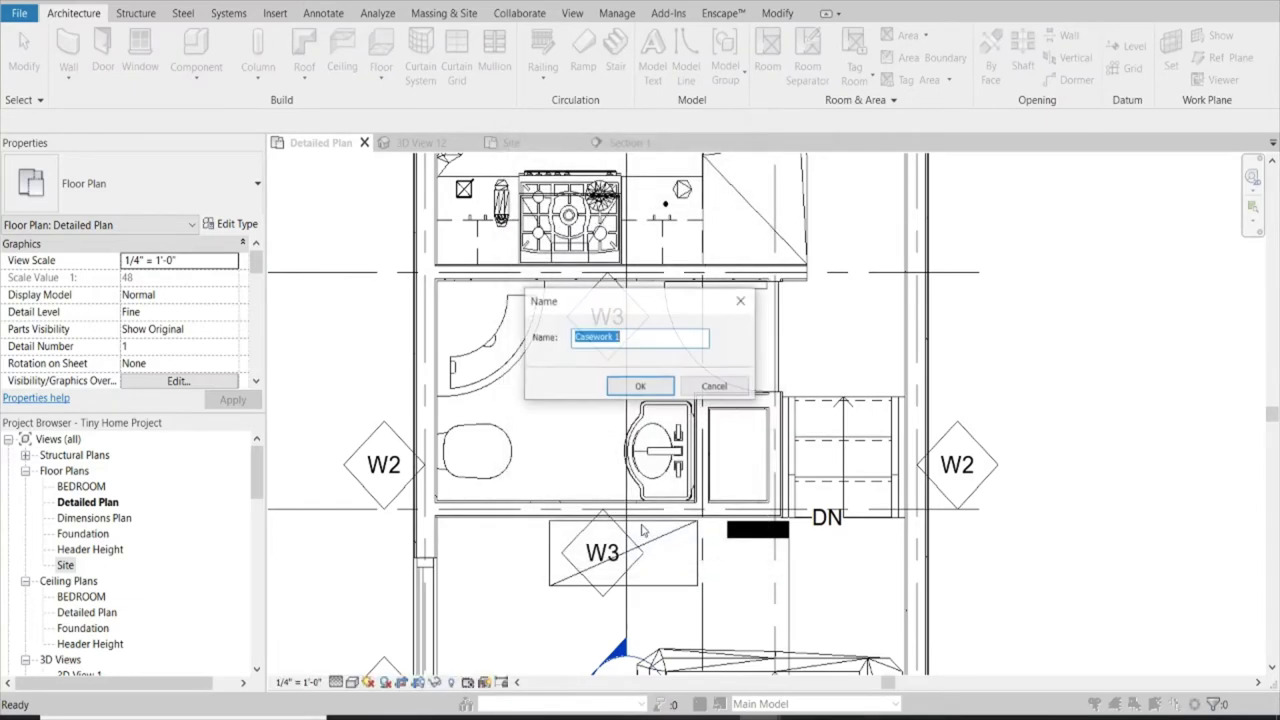
left_click(646, 389)
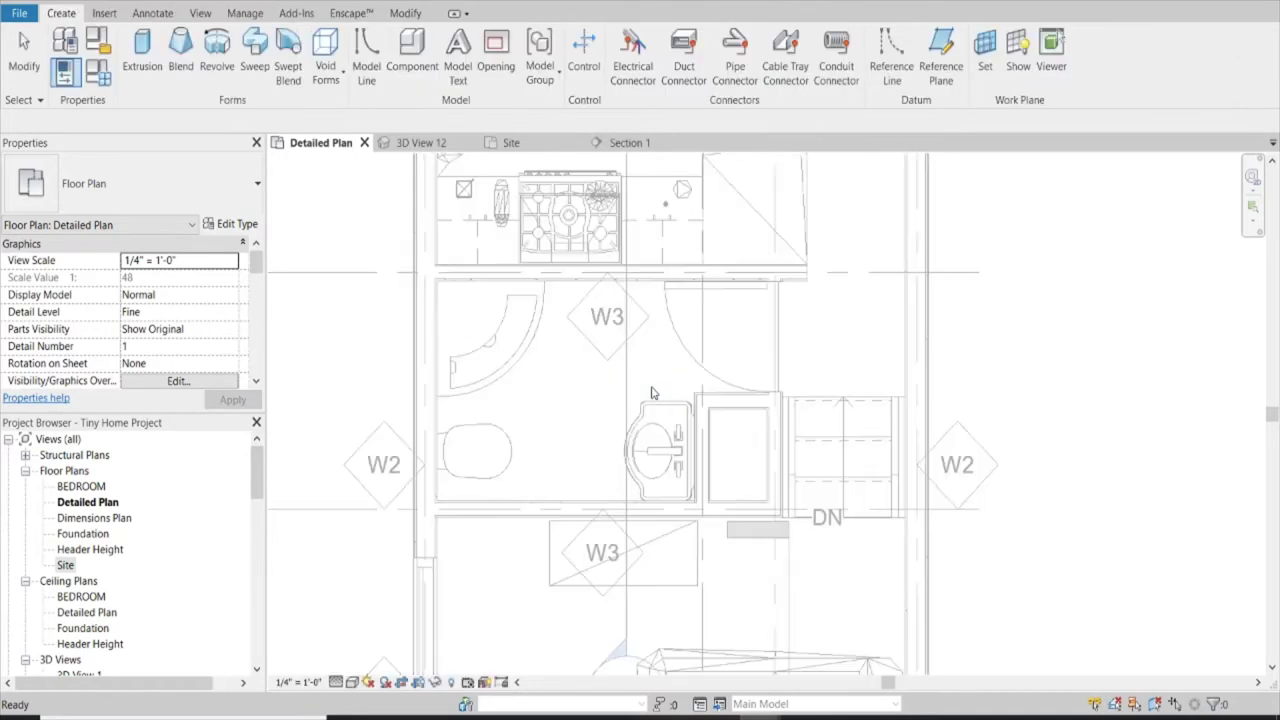
left_click(142, 55)
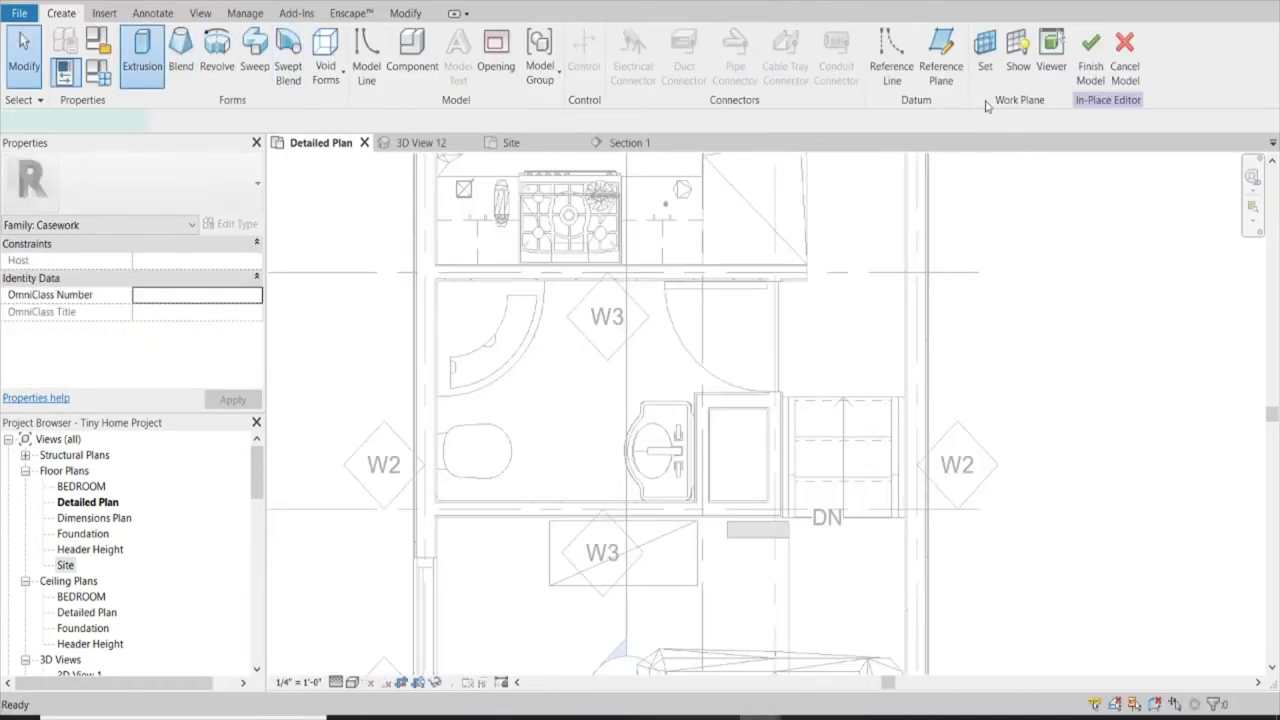
Step: Sketch a narrow 7-inch-wide rectangular profile against the wall beside the toilet
scroll(451, 471, "up", 3)
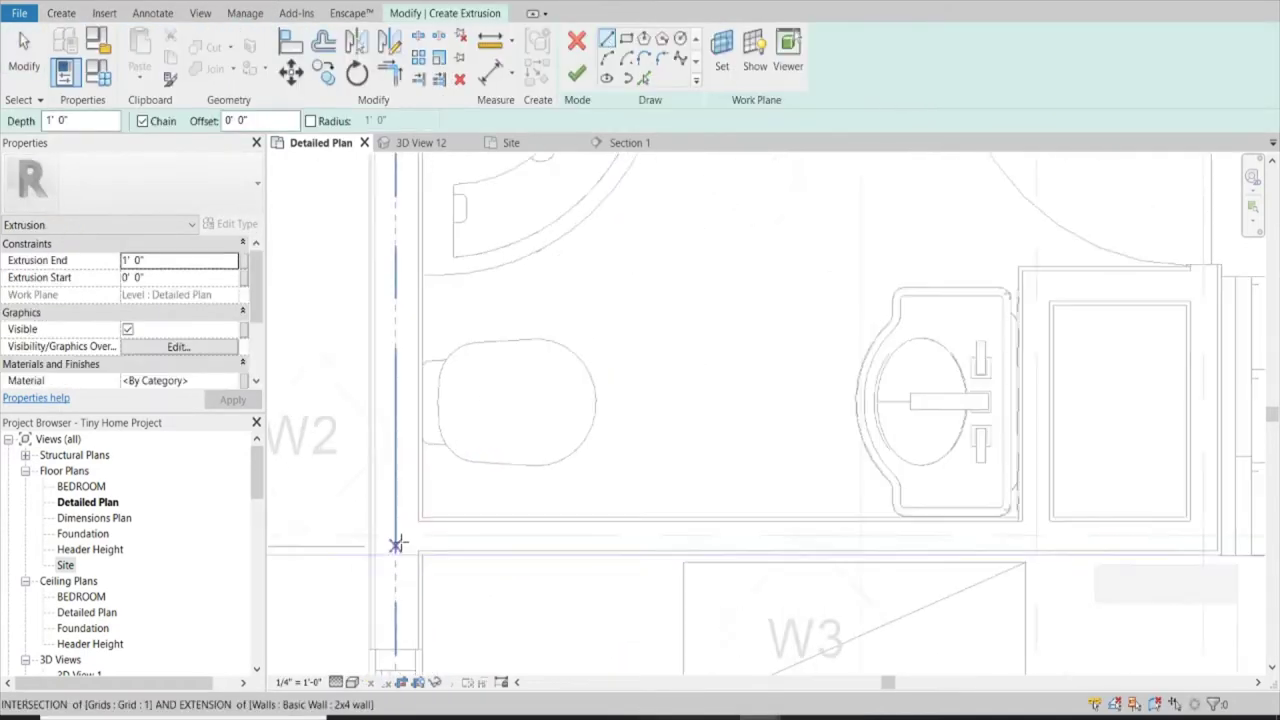
scroll(445, 487, "up", 2)
left_click(445, 487)
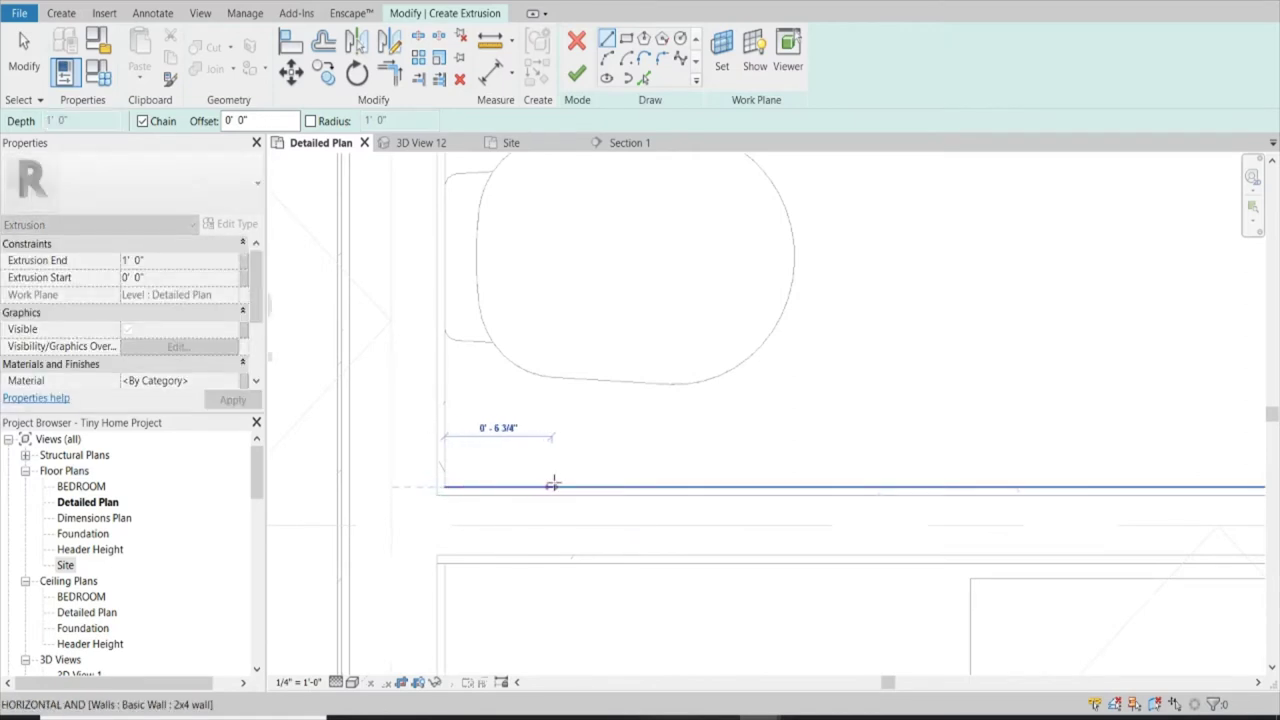
left_click(556, 487)
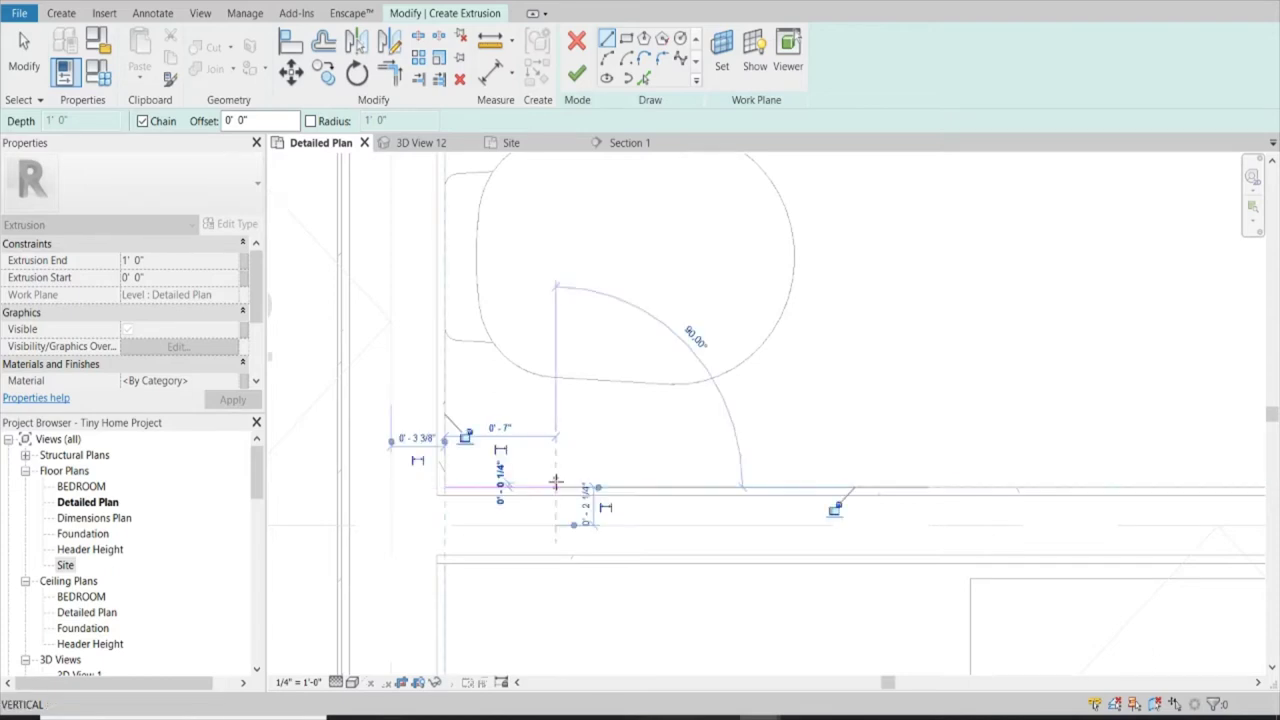
scroll(556, 485, "down", 2)
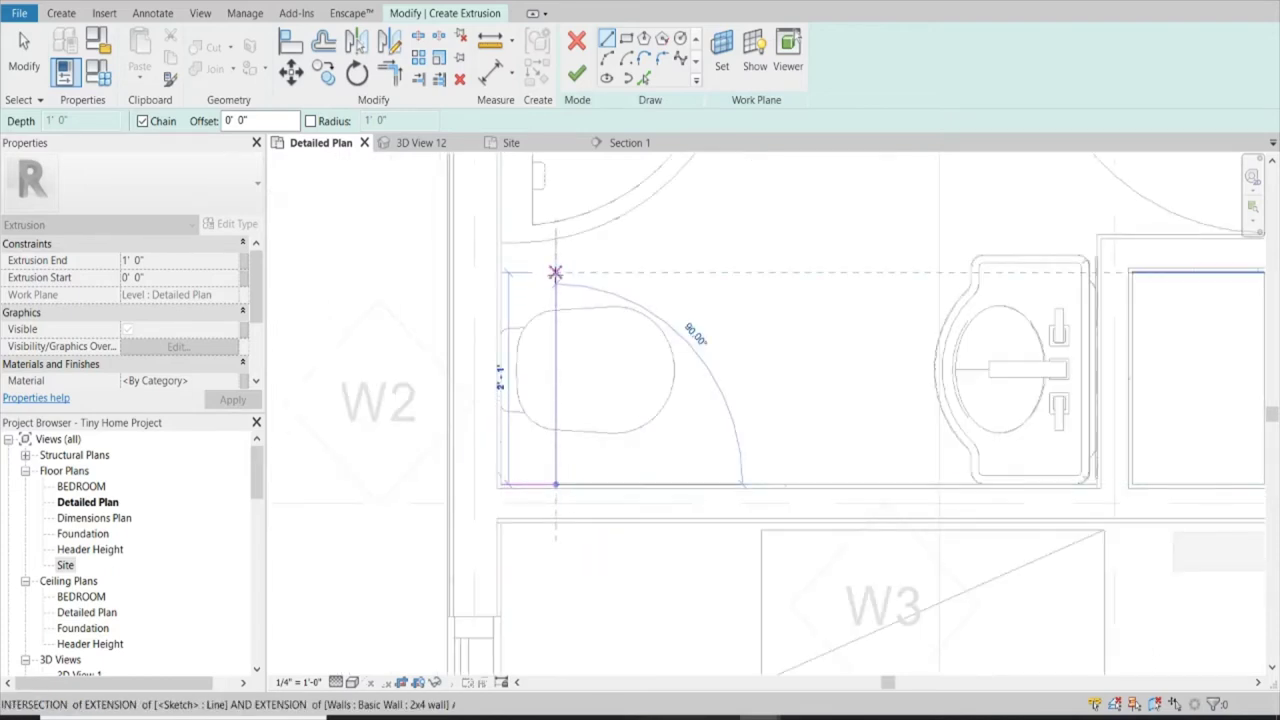
left_click(555, 273)
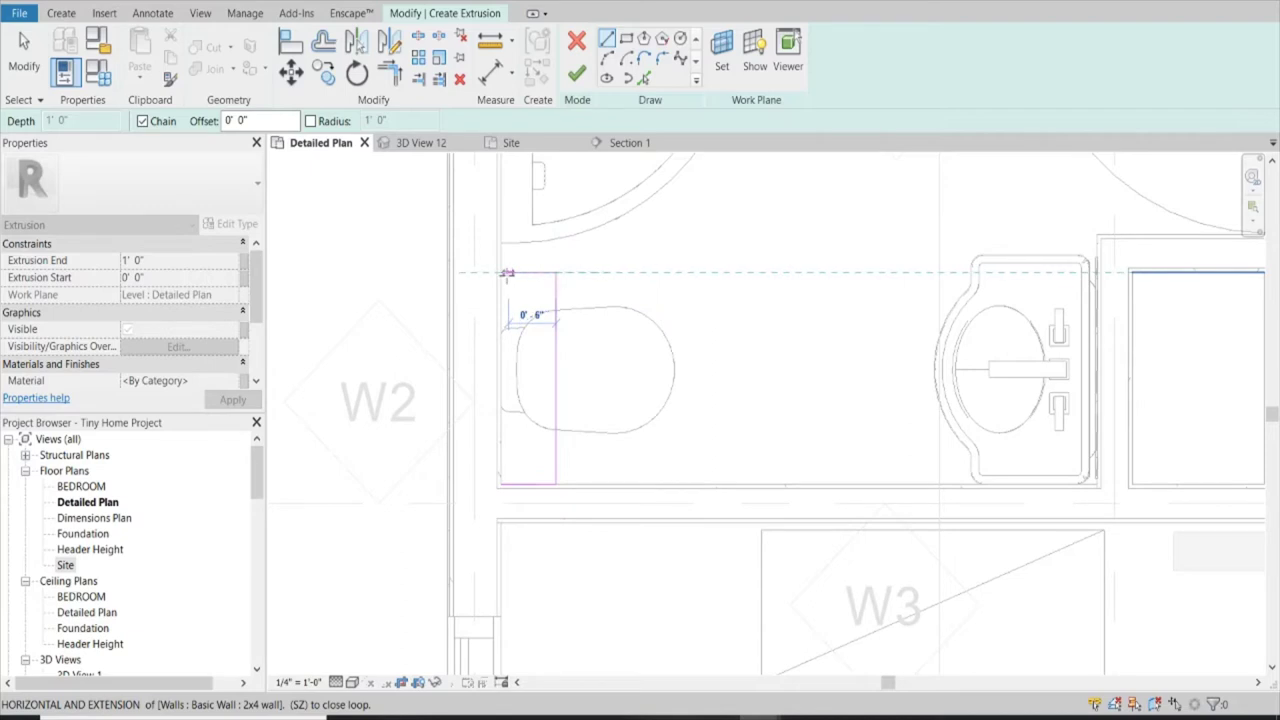
left_click(501, 273)
left_click(501, 484)
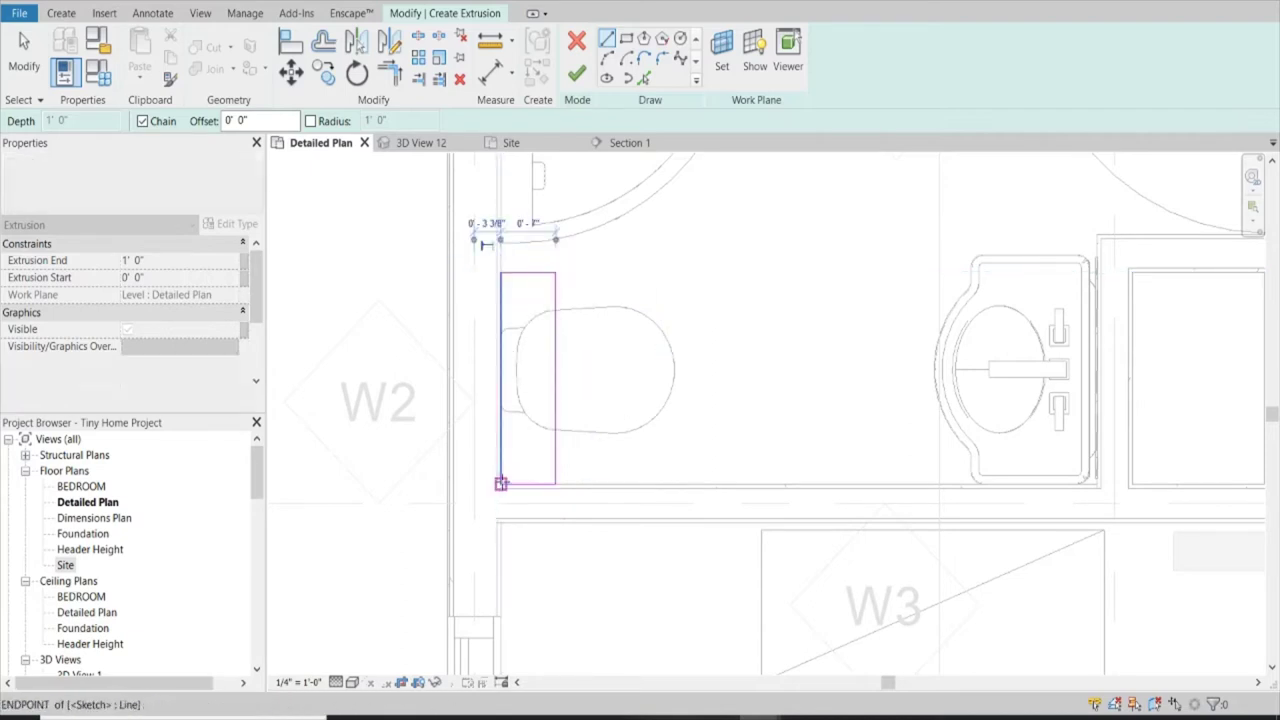
left_click(421, 143)
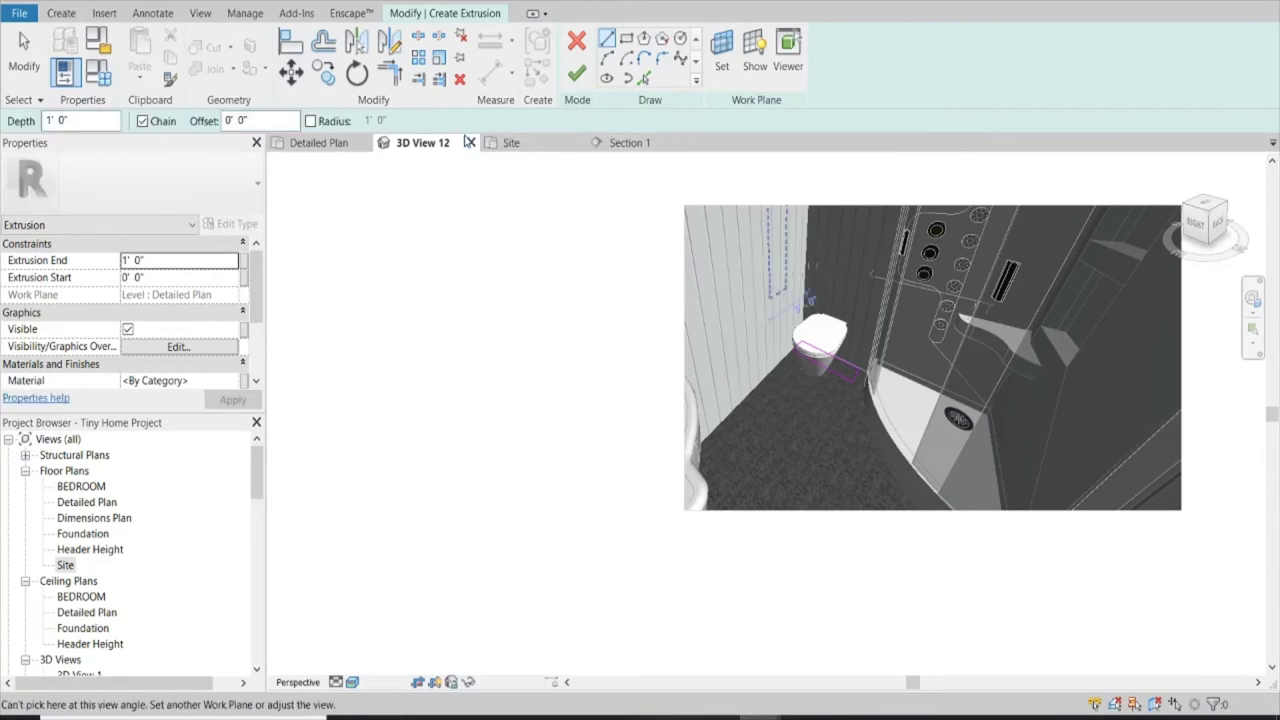
Step: Finish the extrusion, then in Section 1 make it a 0' .75" thick shelf about 4' 7" up
left_click(577, 74)
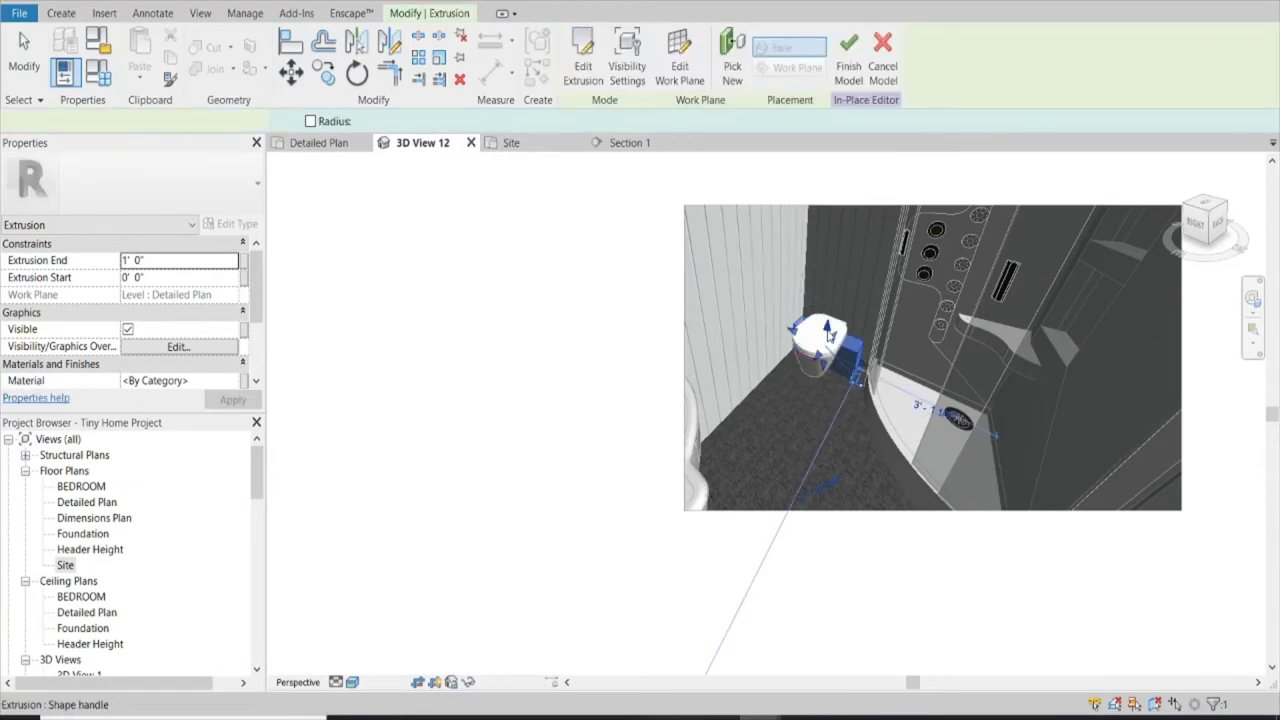
scroll(831, 333, "up", 2)
left_click(630, 142)
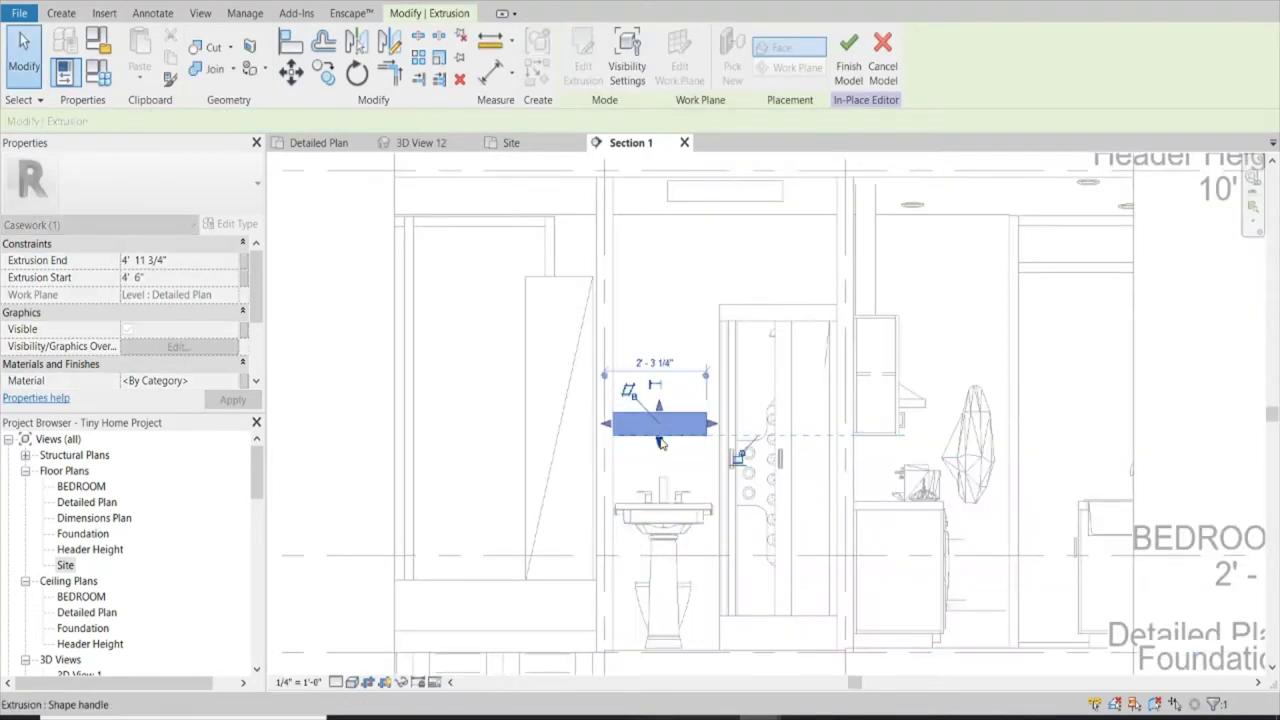
mouse_move(663, 352)
left_mouse_down()
mouse_move(660, 443)
mouse_move(657, 412)
left_mouse_up()
scroll(658, 438, "up", 2)
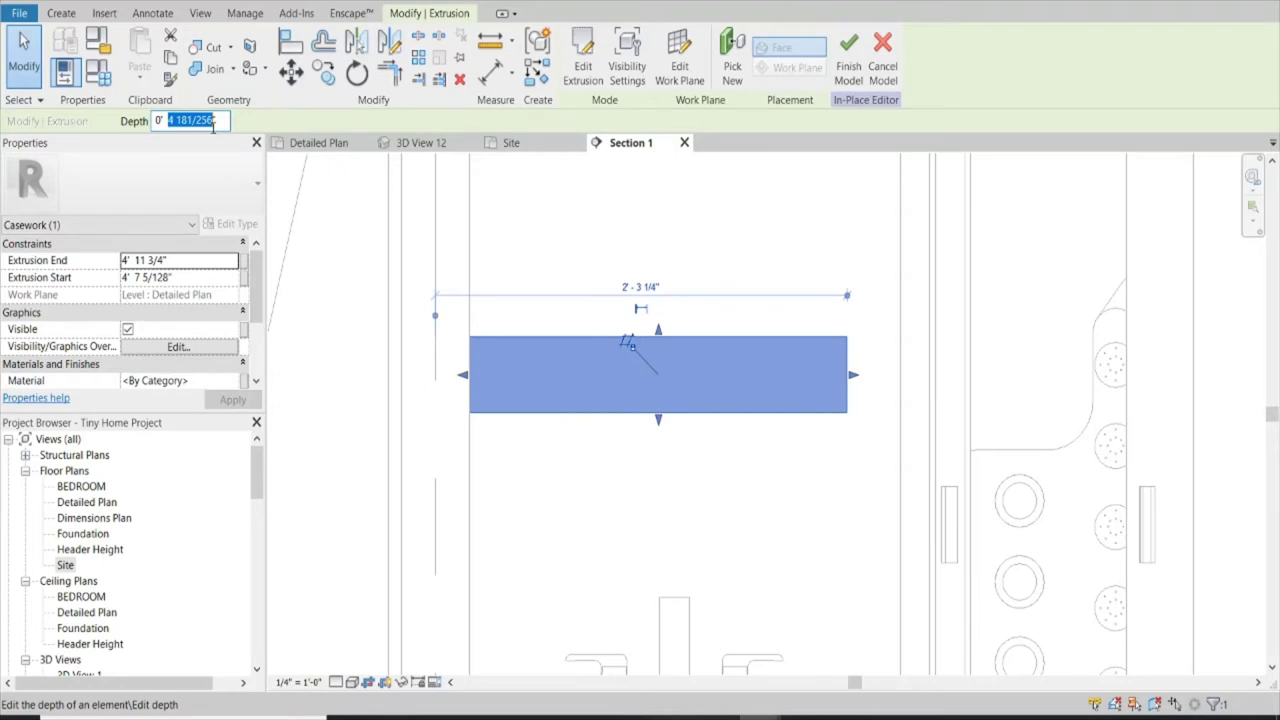
key("Return")
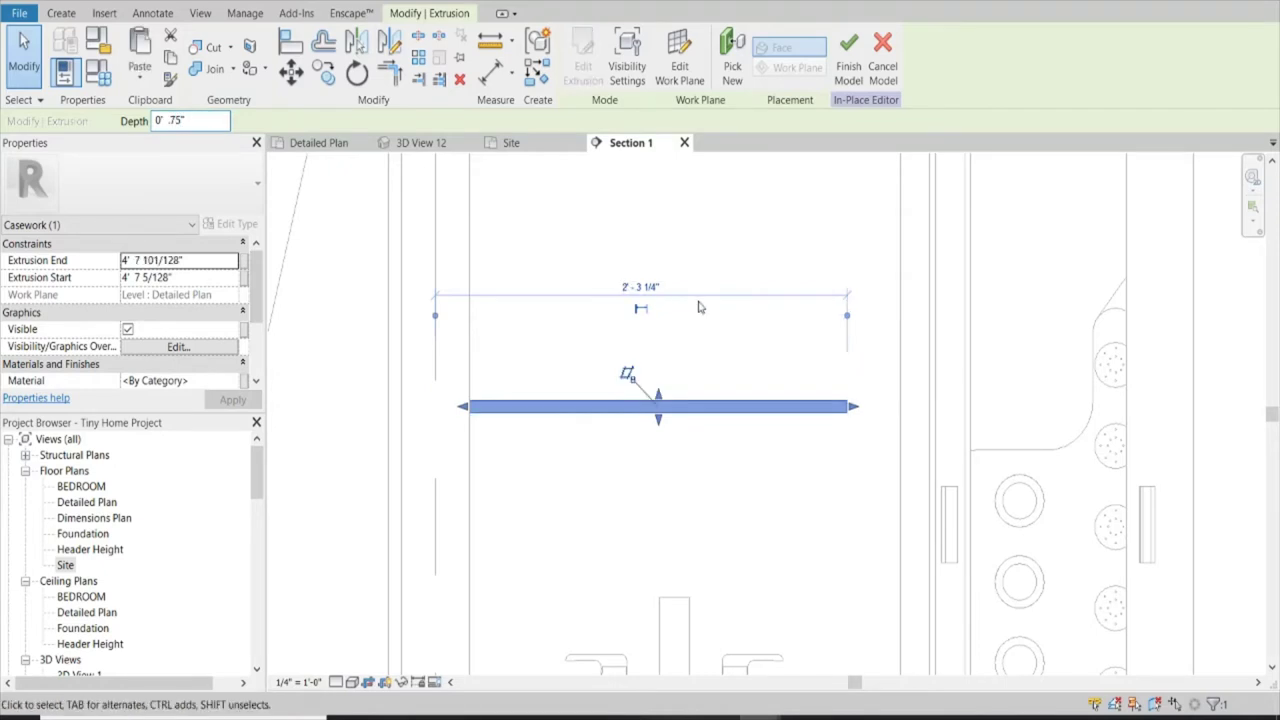
left_click(706, 343)
scroll(706, 344, "down", 2)
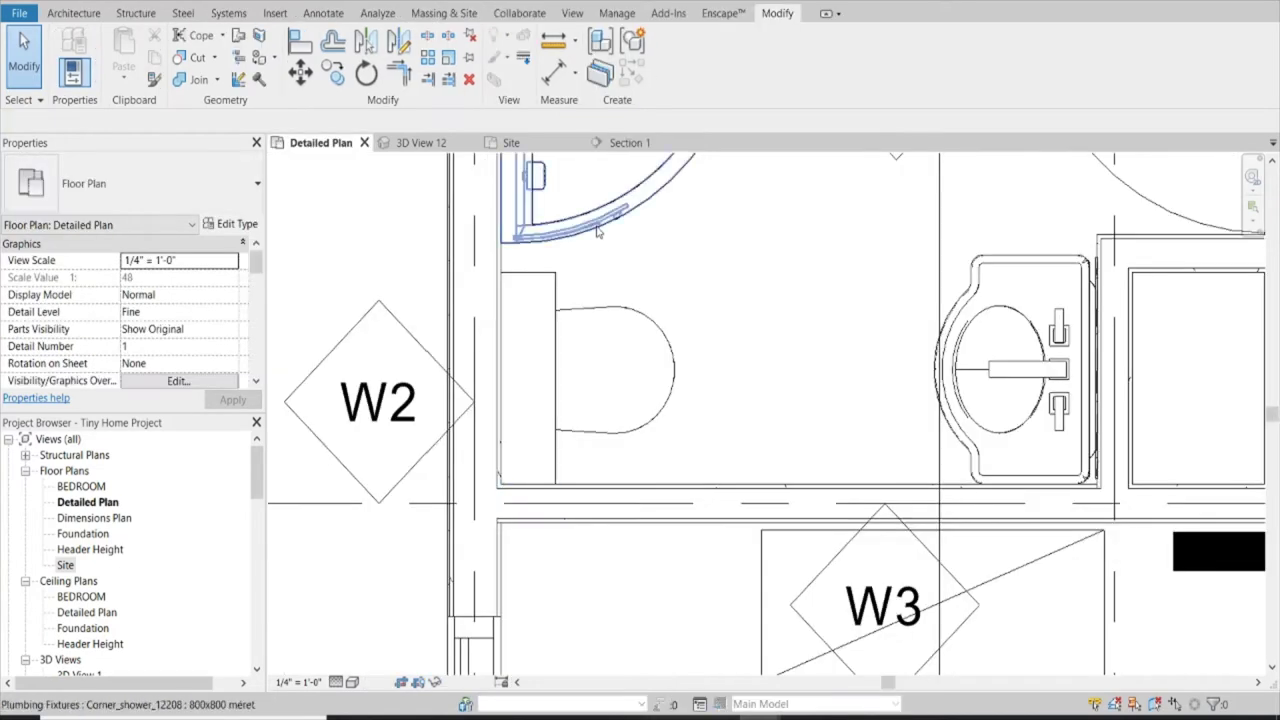
Step: Copy the Casework 1 shelf in Section 1, placing the copy about 11 inches higher
left_click(540, 295)
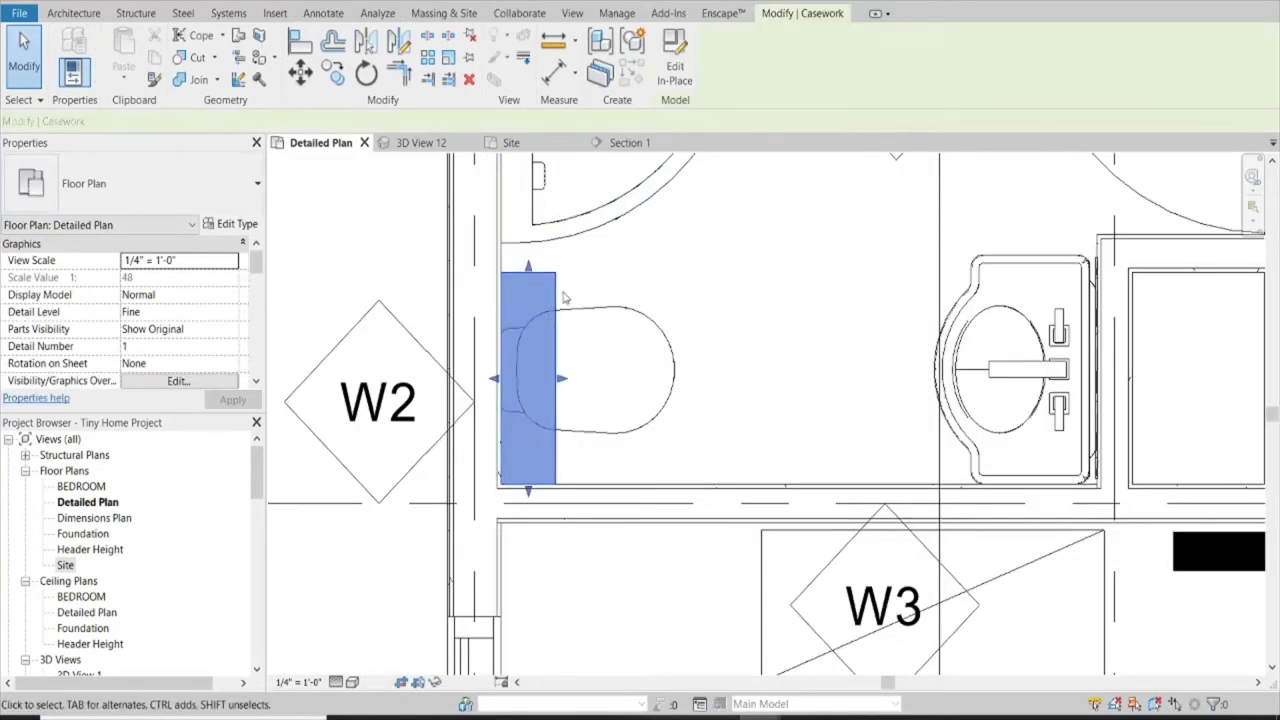
left_click(621, 144)
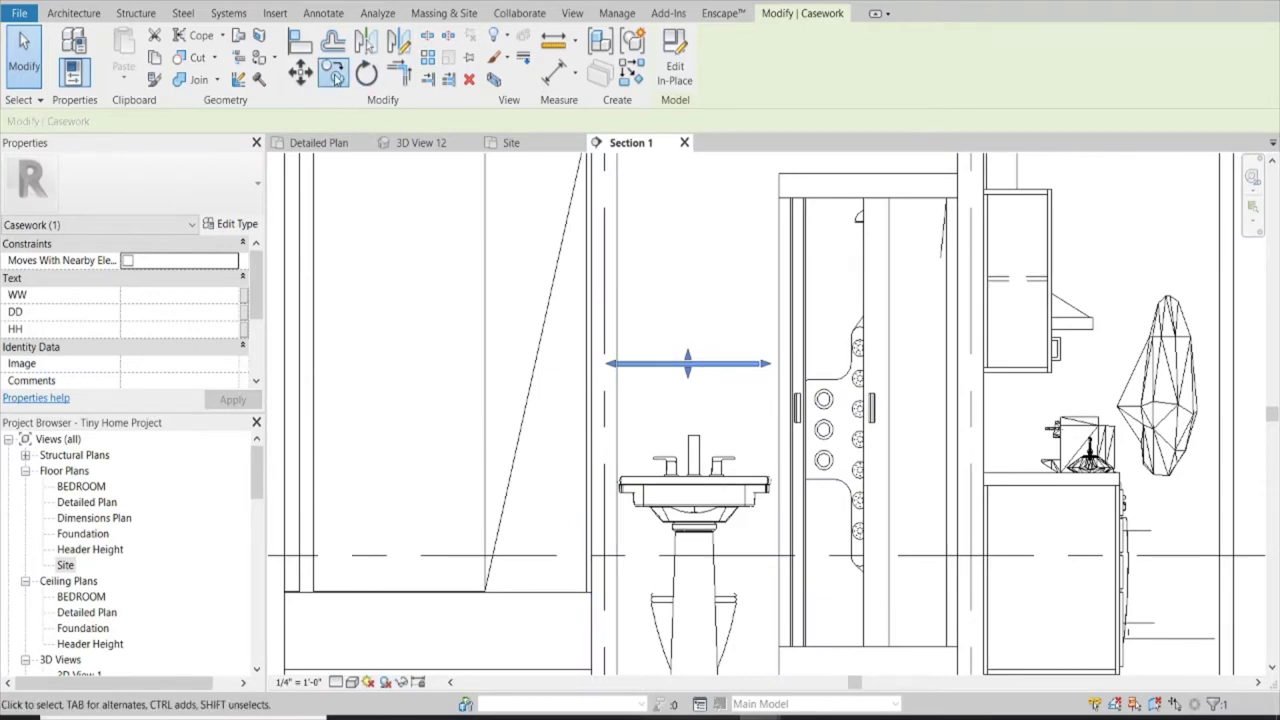
left_click(336, 78)
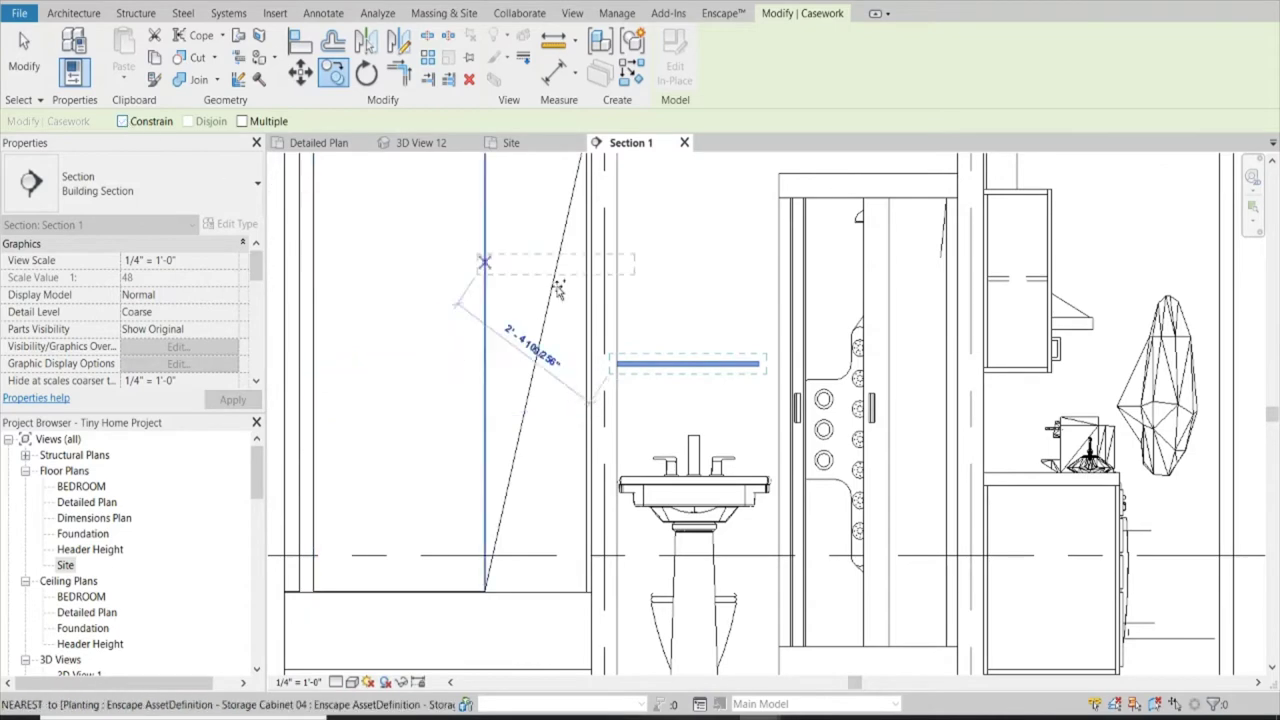
left_click(617, 291)
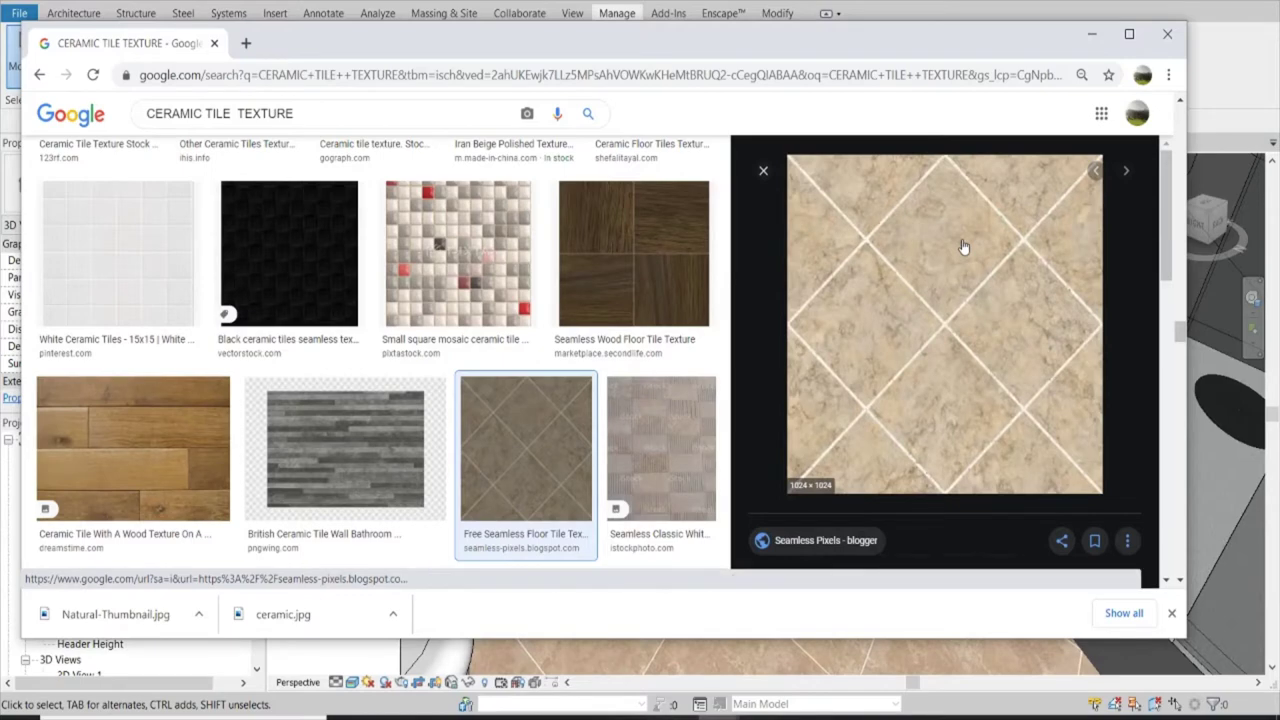
Step: Swap the Bathroom Tile TINY HOME appearance image for Marble tile.jpg and apply it
right_click(962, 243)
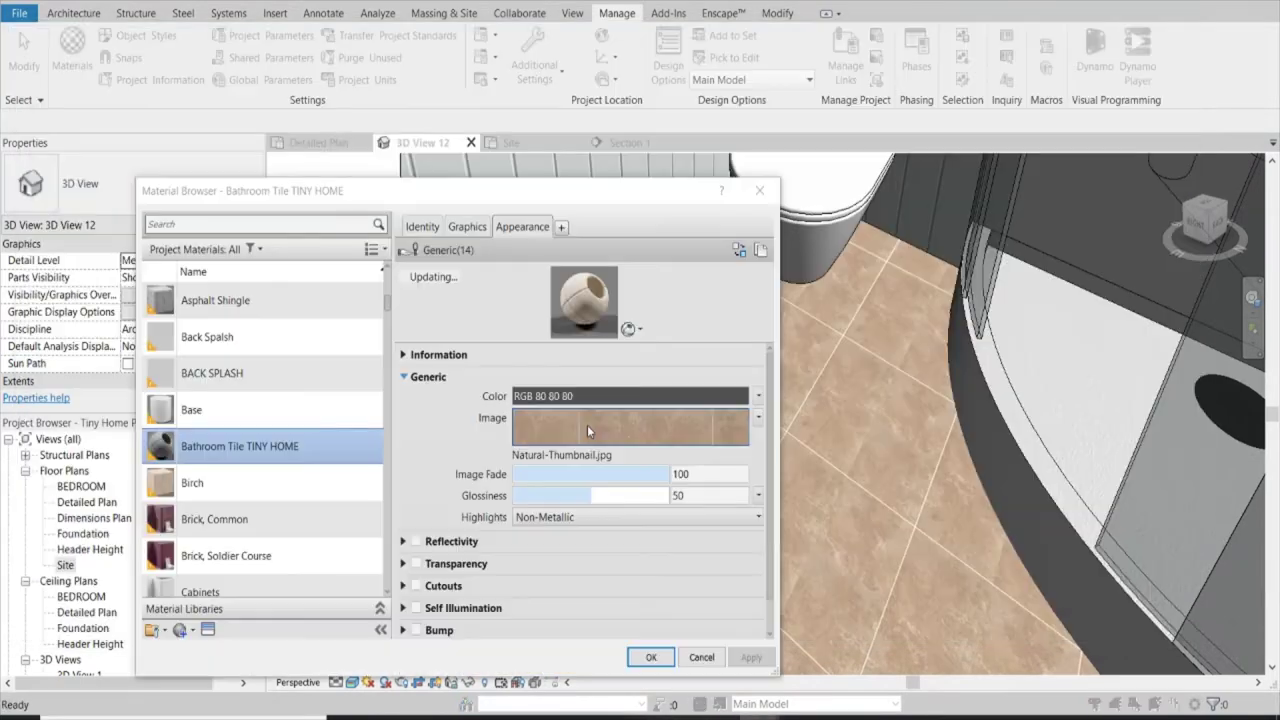
left_click(587, 425)
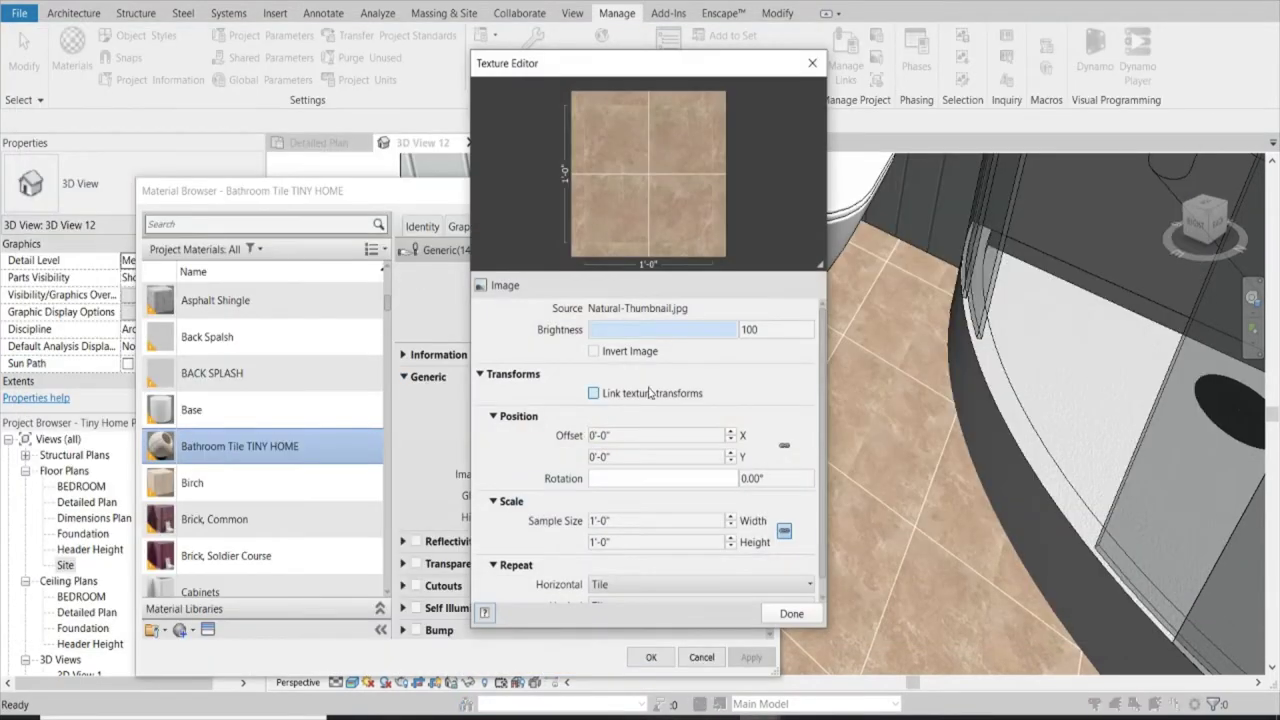
left_click(791, 613)
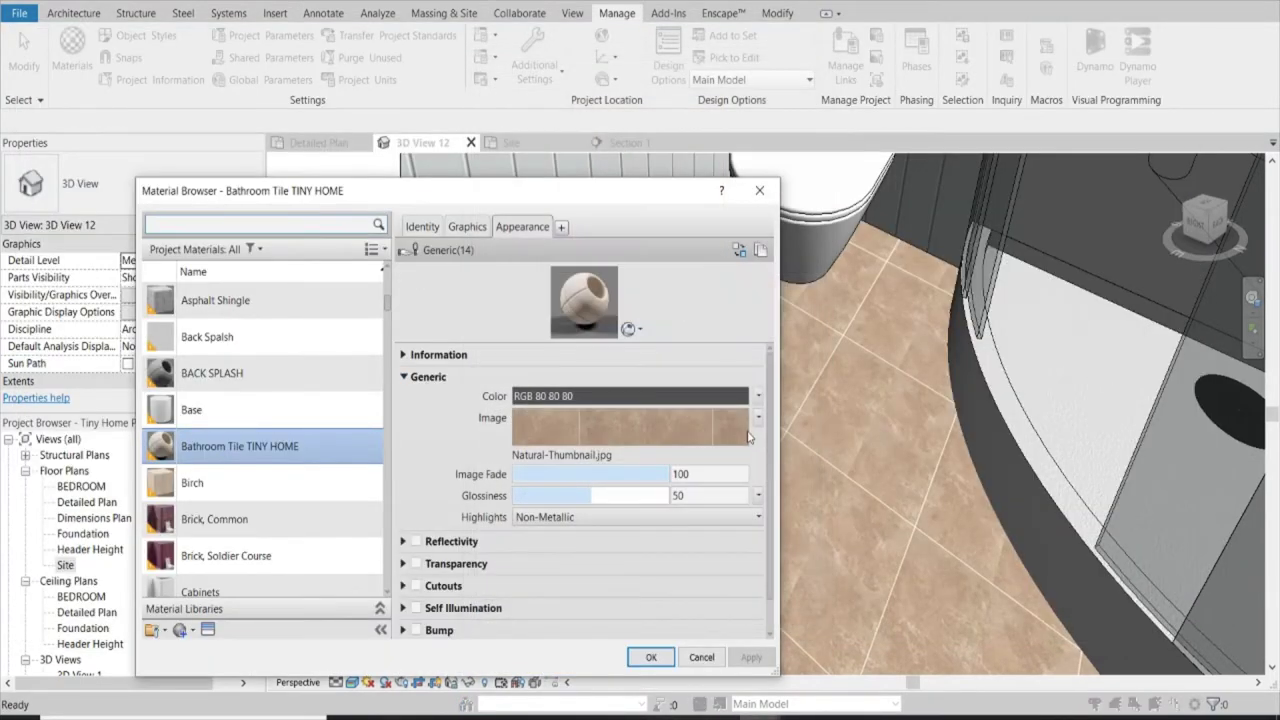
left_click(758, 418)
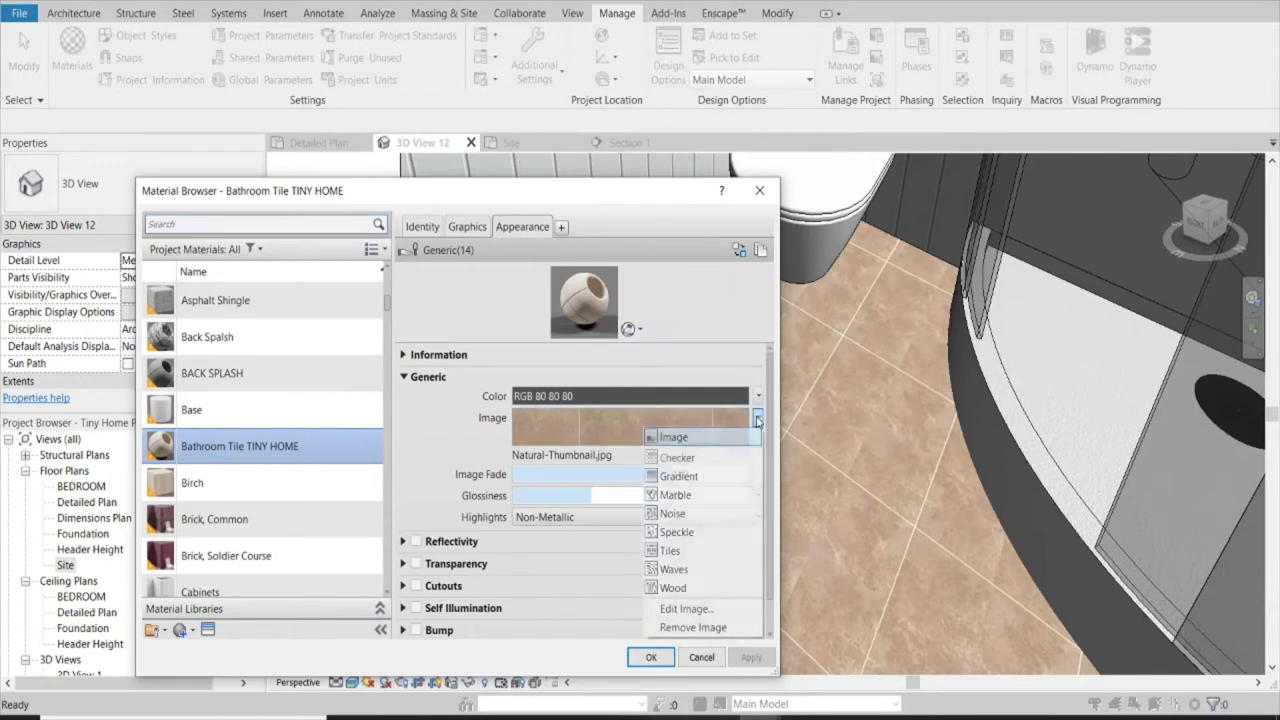
left_click(693, 627)
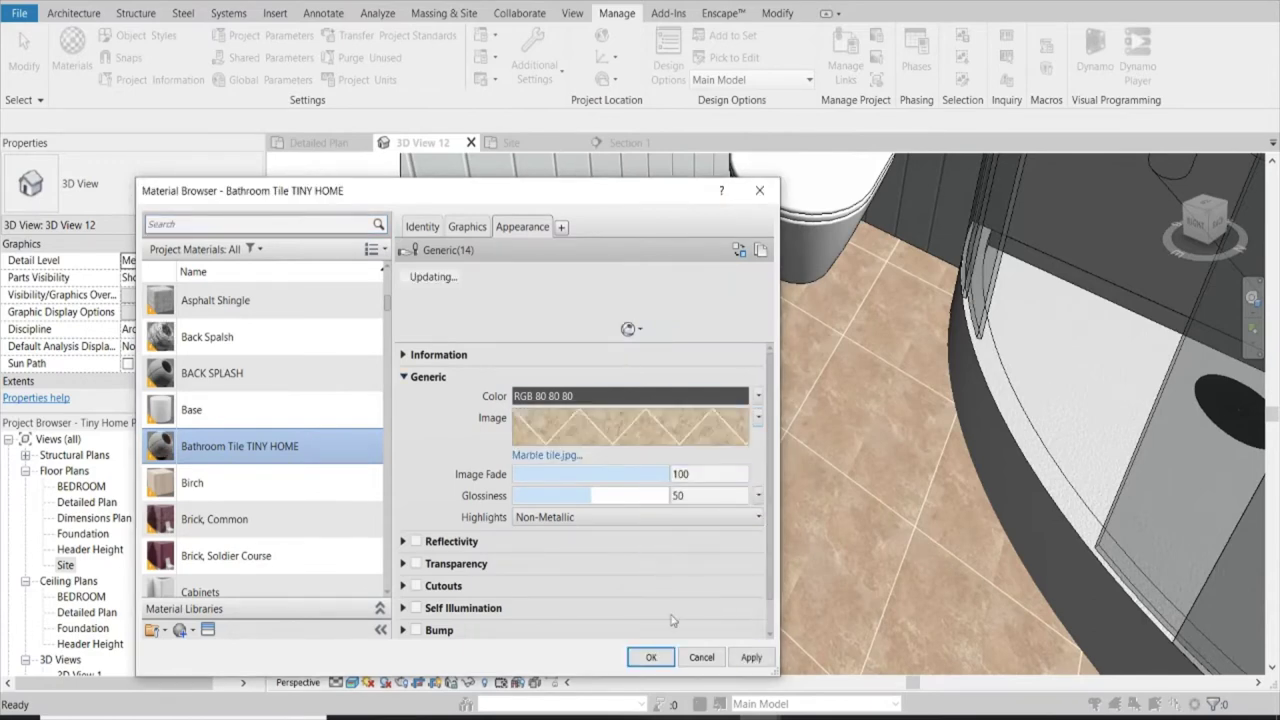
left_click(749, 658)
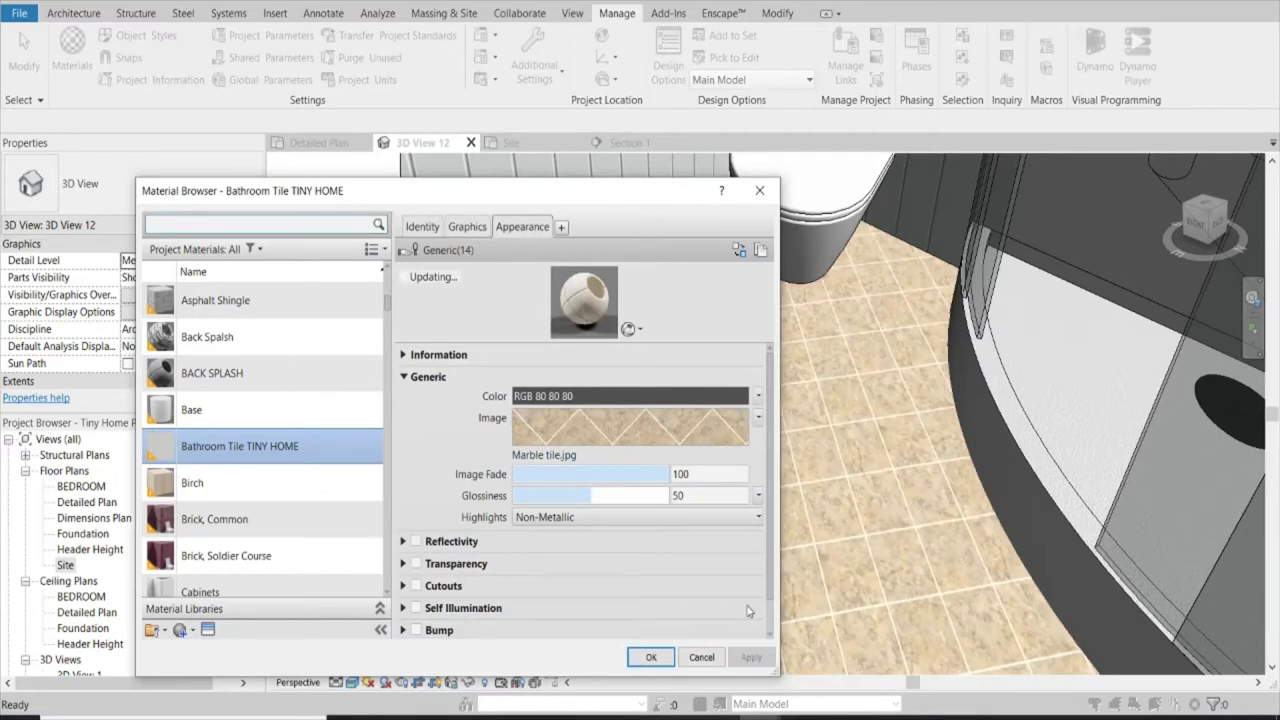
left_click(651, 658)
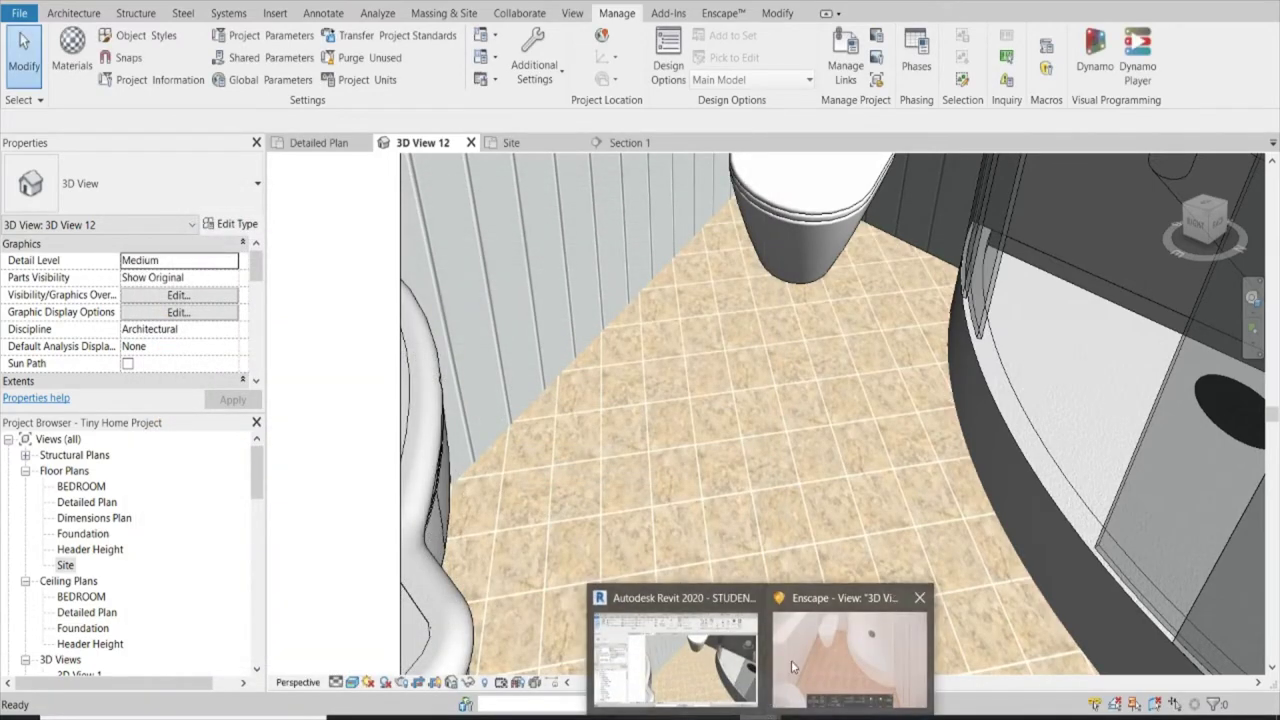
Step: Orbit the Enscape render to view the bathroom floor's new marble tiles
left_click(791, 660)
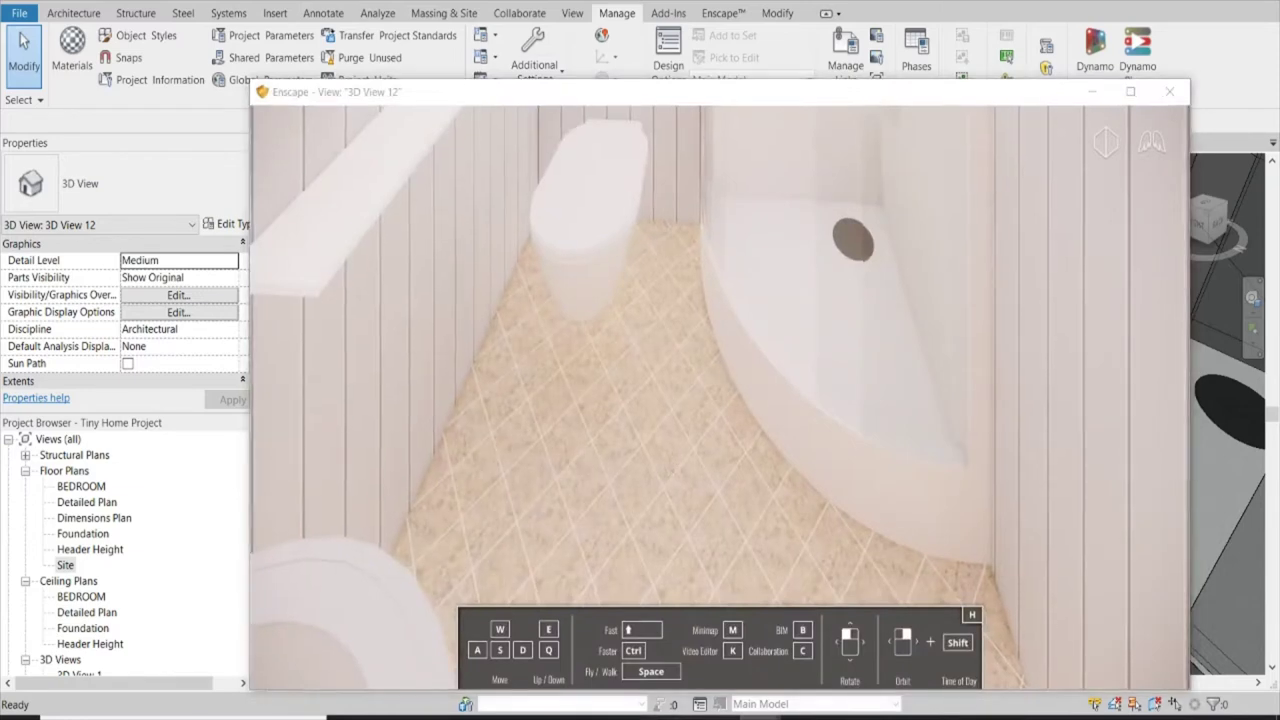
left_click_drag(688, 439, 640, 430)
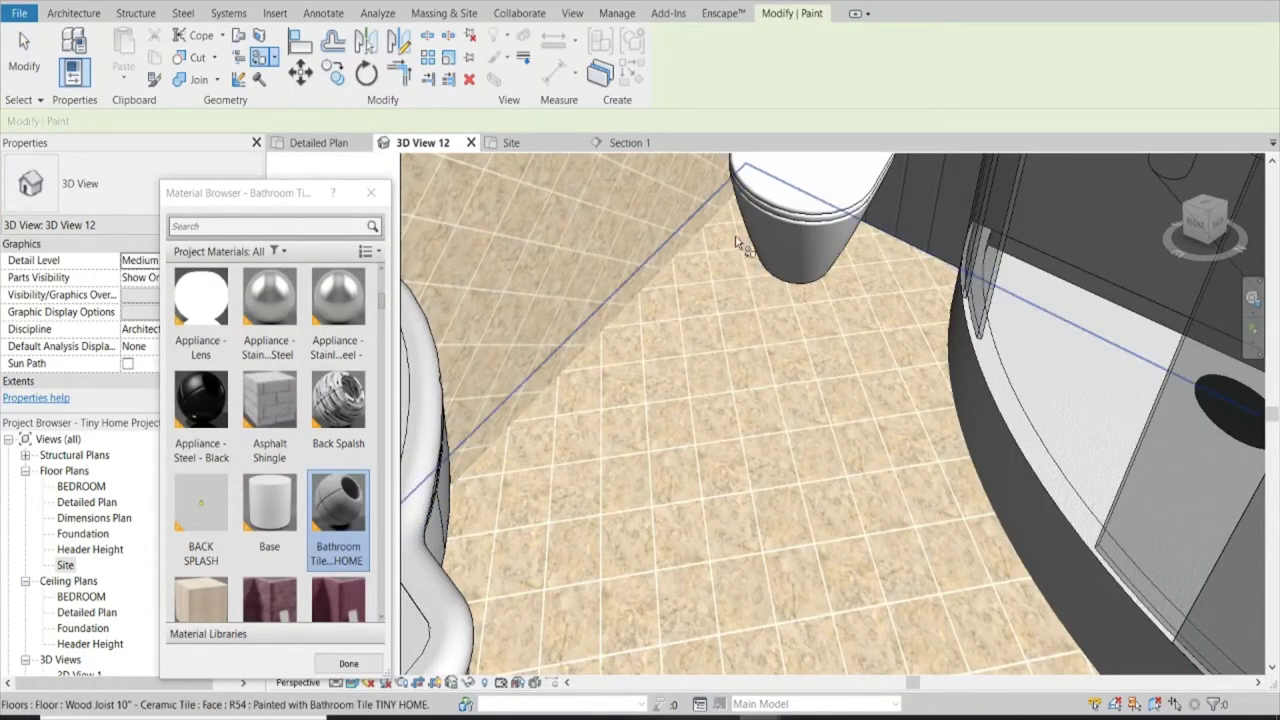
Step: Move the shelf above the sink 12 inches down in Section 1
scroll(338, 560, "down", 1)
left_click(344, 659)
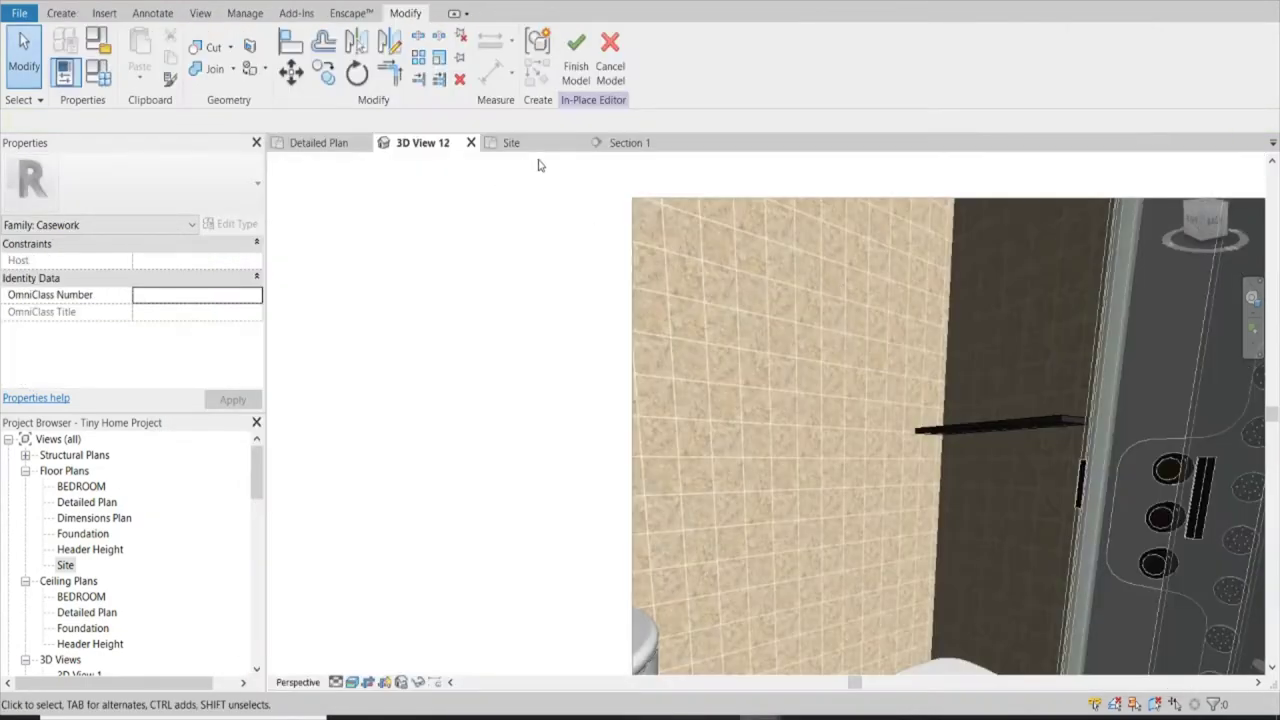
left_click(622, 143)
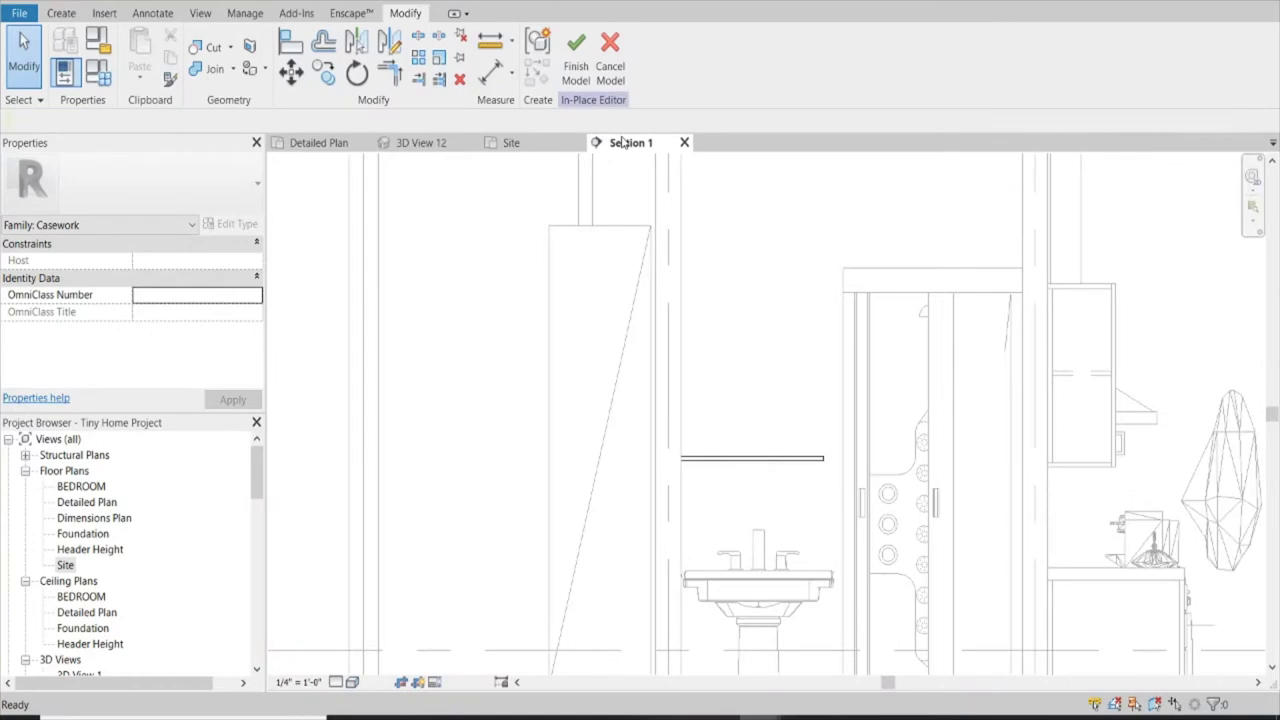
left_click(783, 460)
left_click(324, 74)
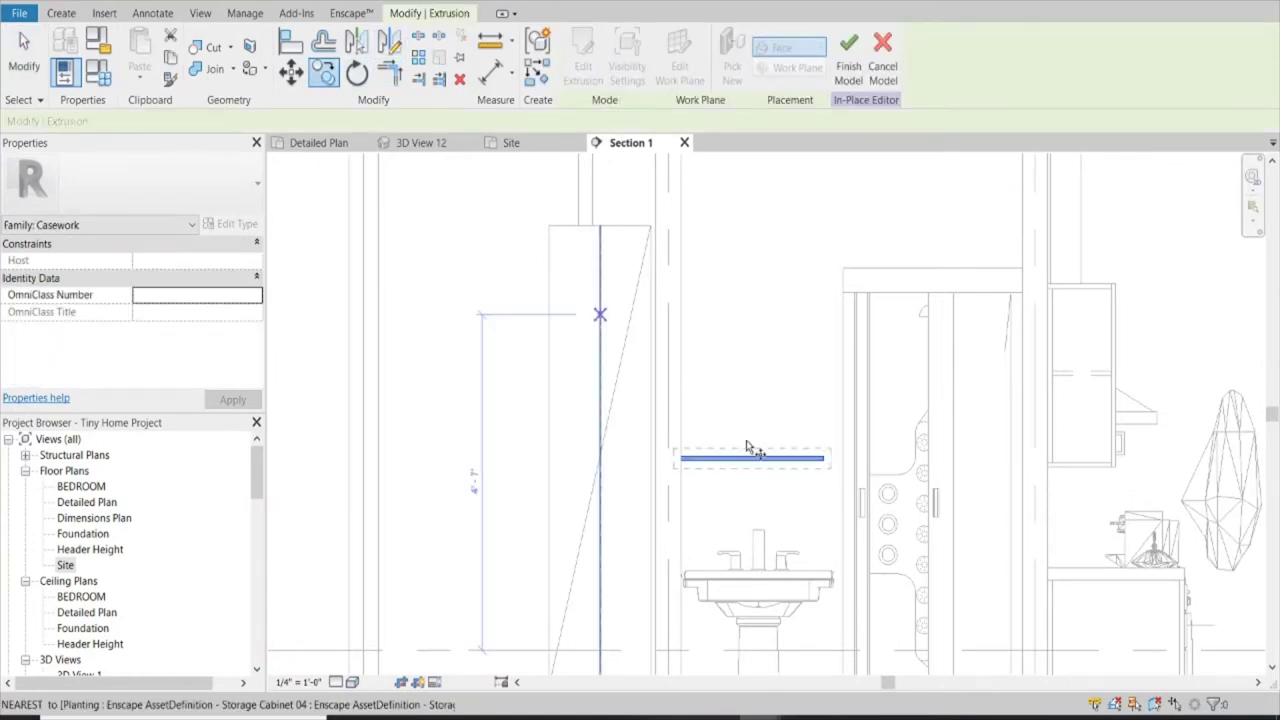
scroll(812, 480, "up", 2)
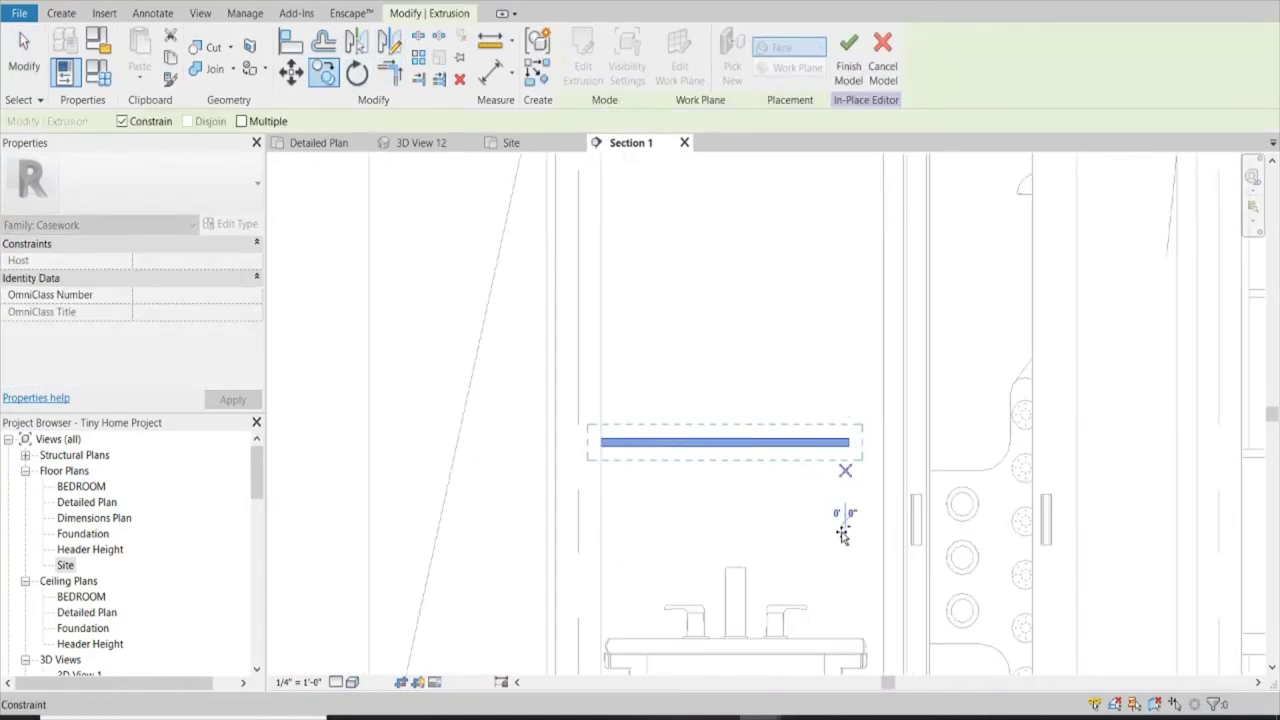
left_click(122, 121)
left_click(677, 462)
type("12\"")
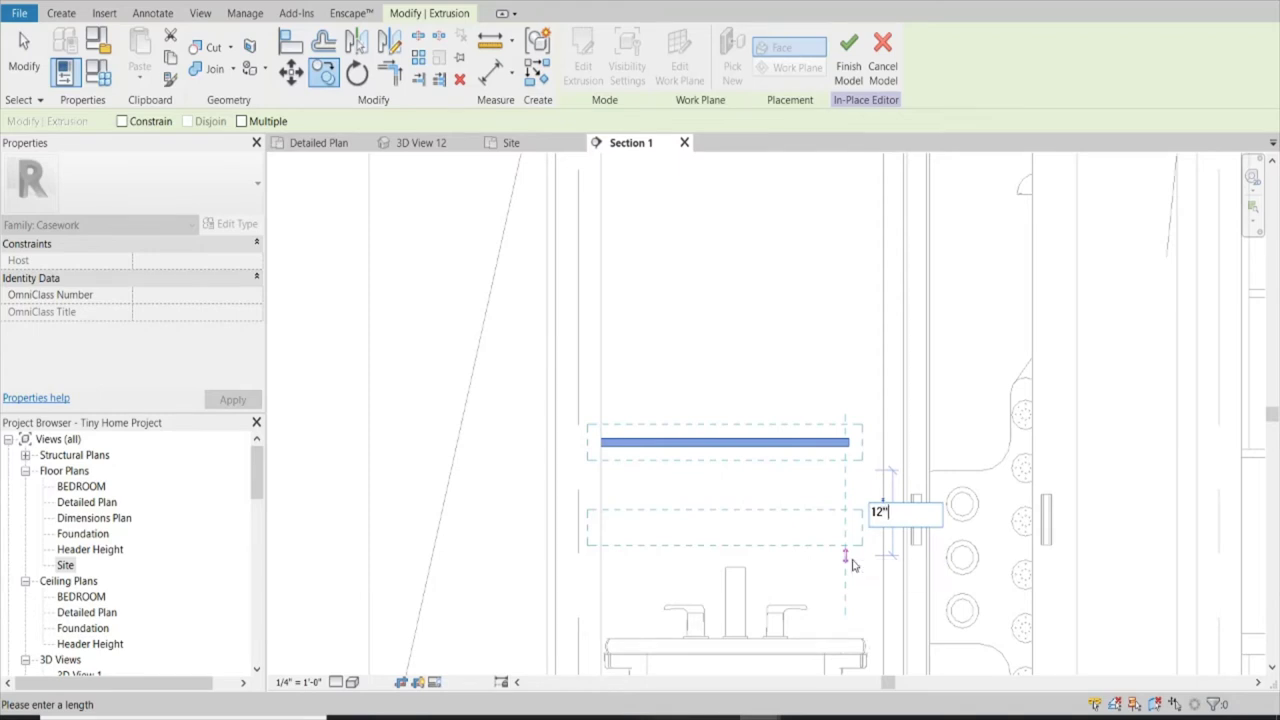
key("Return")
Step: Copy the upper shelf to add a third shelf higher above the sink
left_click(780, 380)
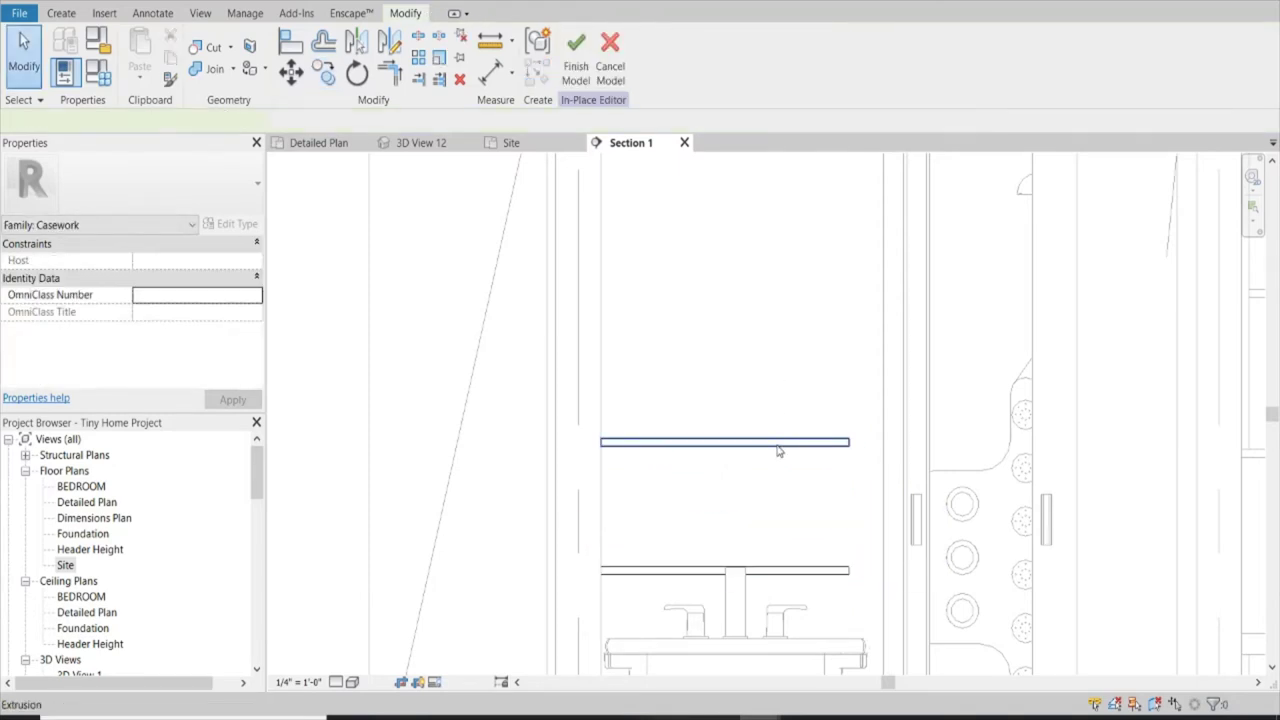
left_click(778, 443)
left_click(323, 72)
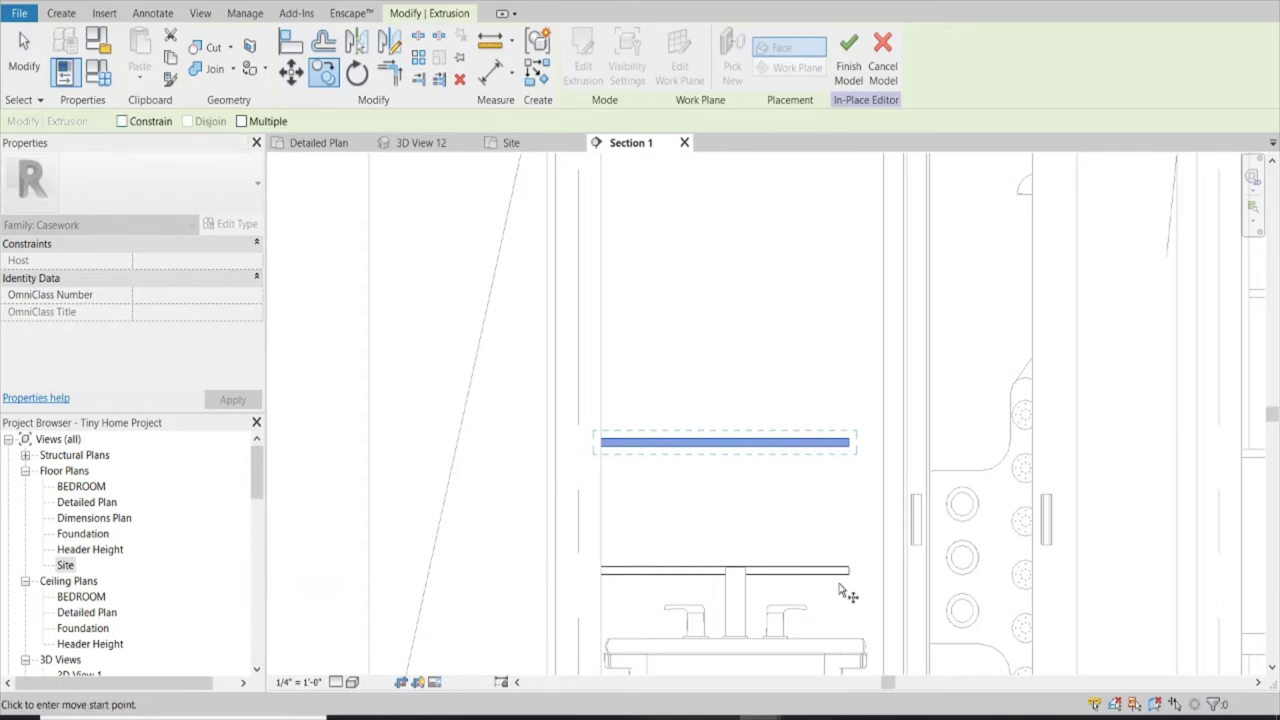
left_click(851, 442)
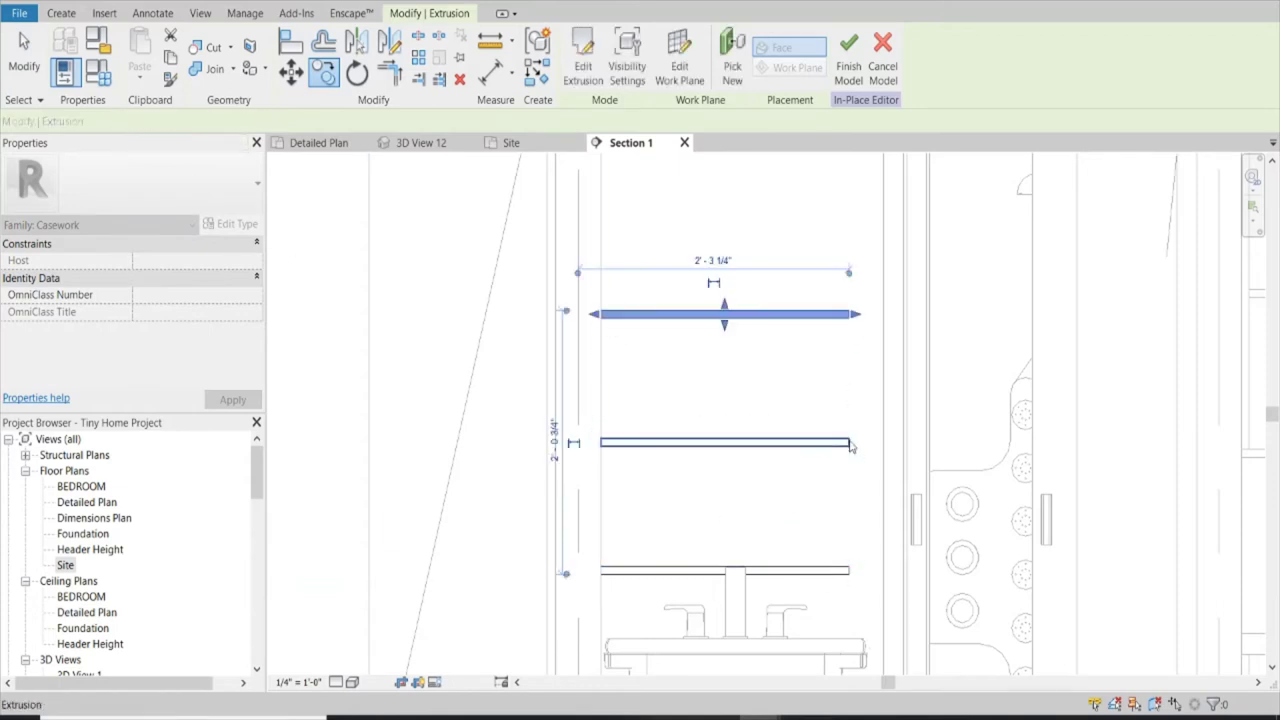
left_click(761, 226)
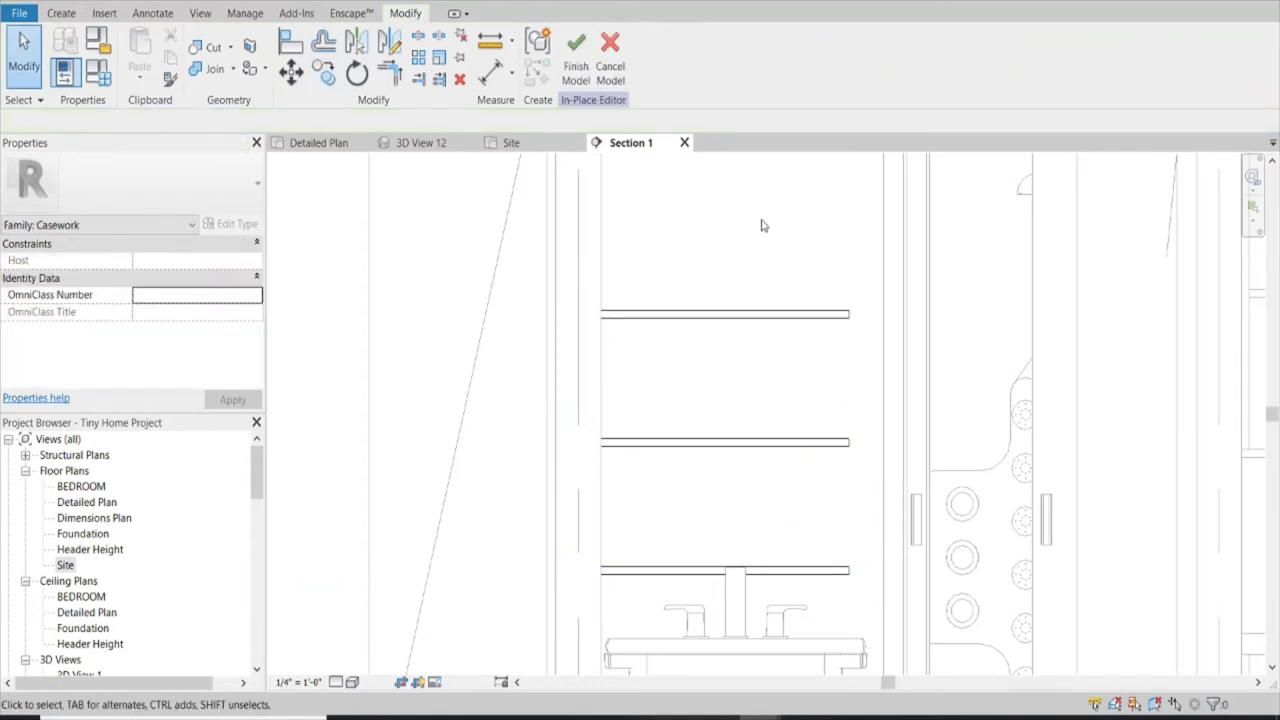
left_click(317, 143)
Step: Copy the shelf in plan to a spot in front of the toilet
left_click(488, 386)
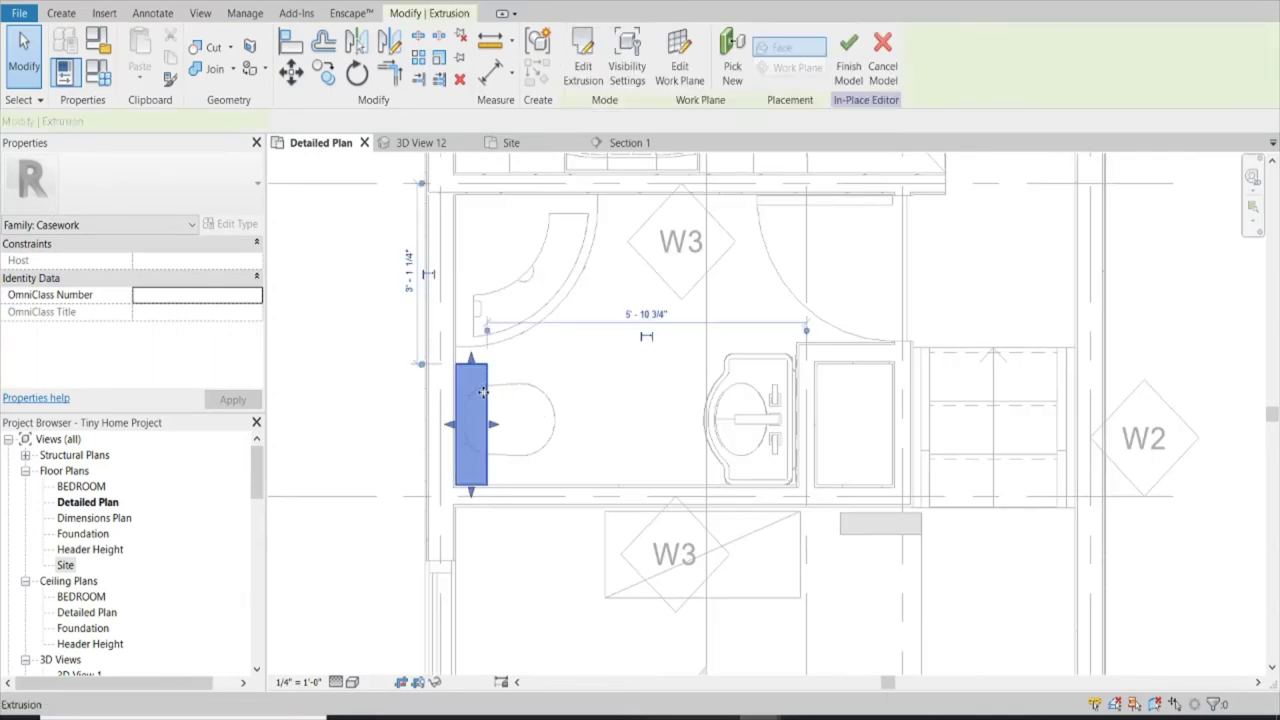
left_click(330, 78)
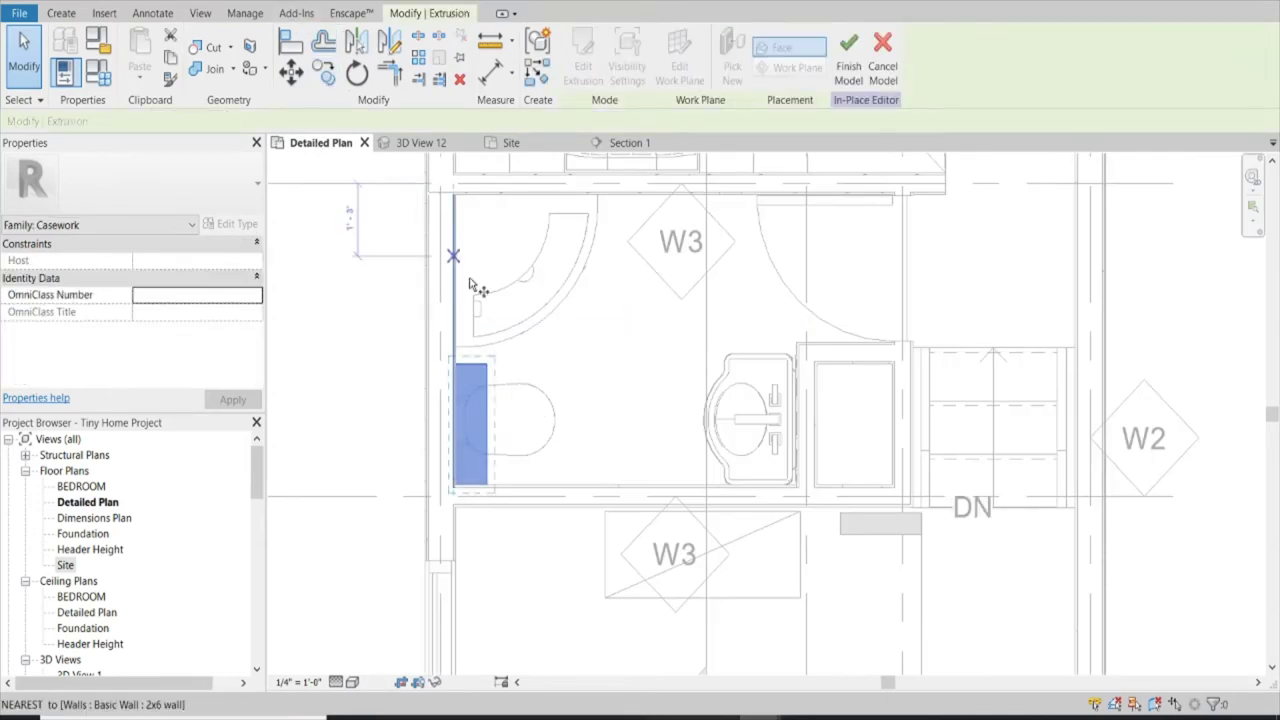
left_click(506, 420)
left_click(606, 411)
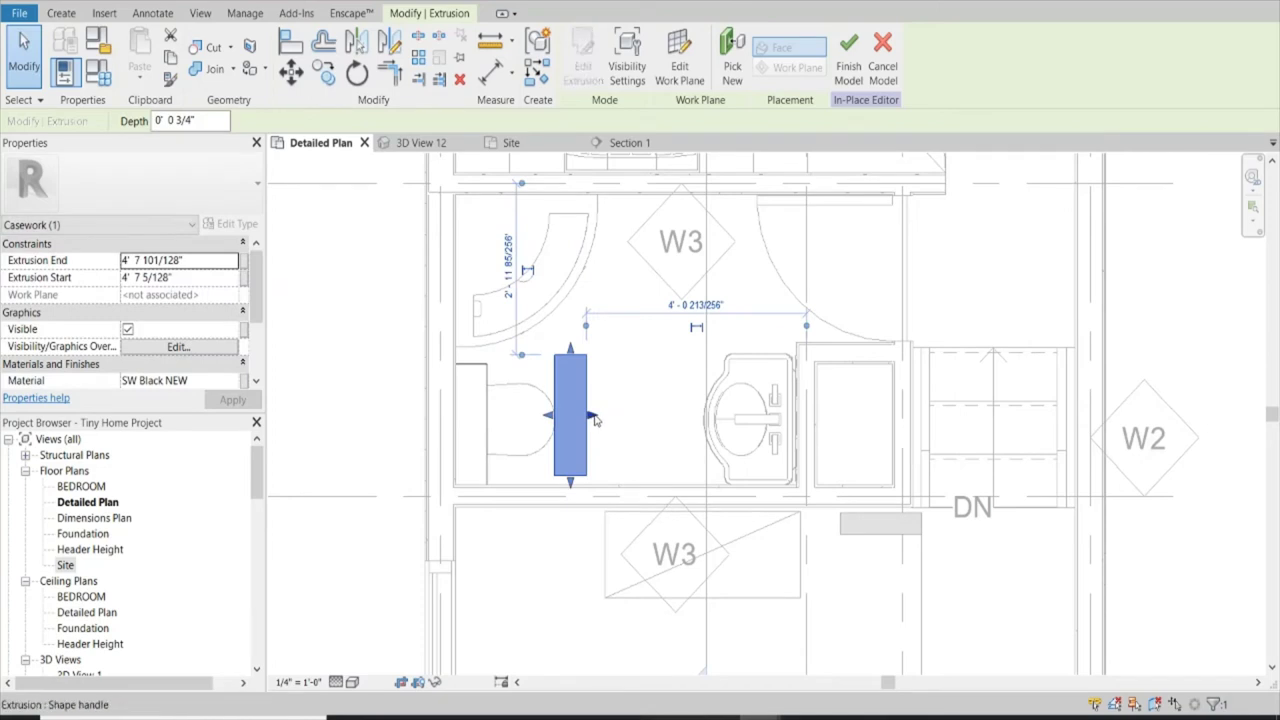
key("Escape")
scroll(578, 380, "up", 2)
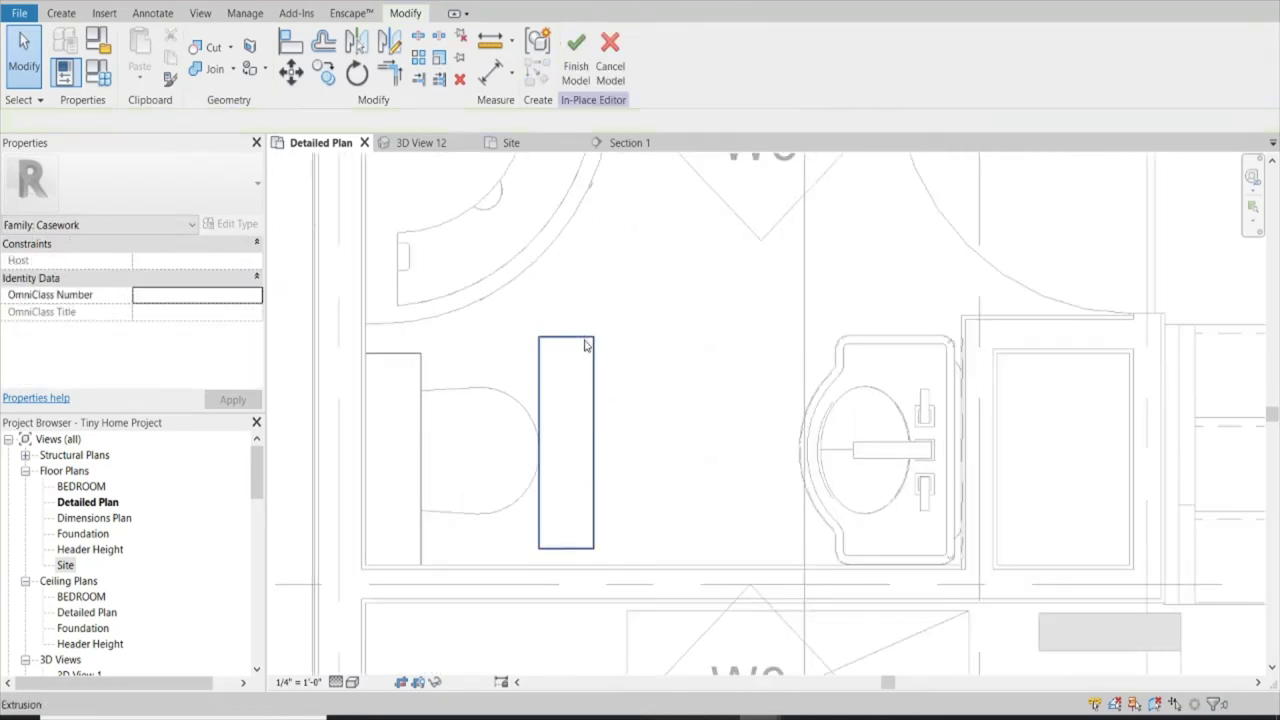
left_click(586, 342)
Step: Rotate the copied shelf 90° to run horizontally and move it against the tiled wall
key("r")
key("p")
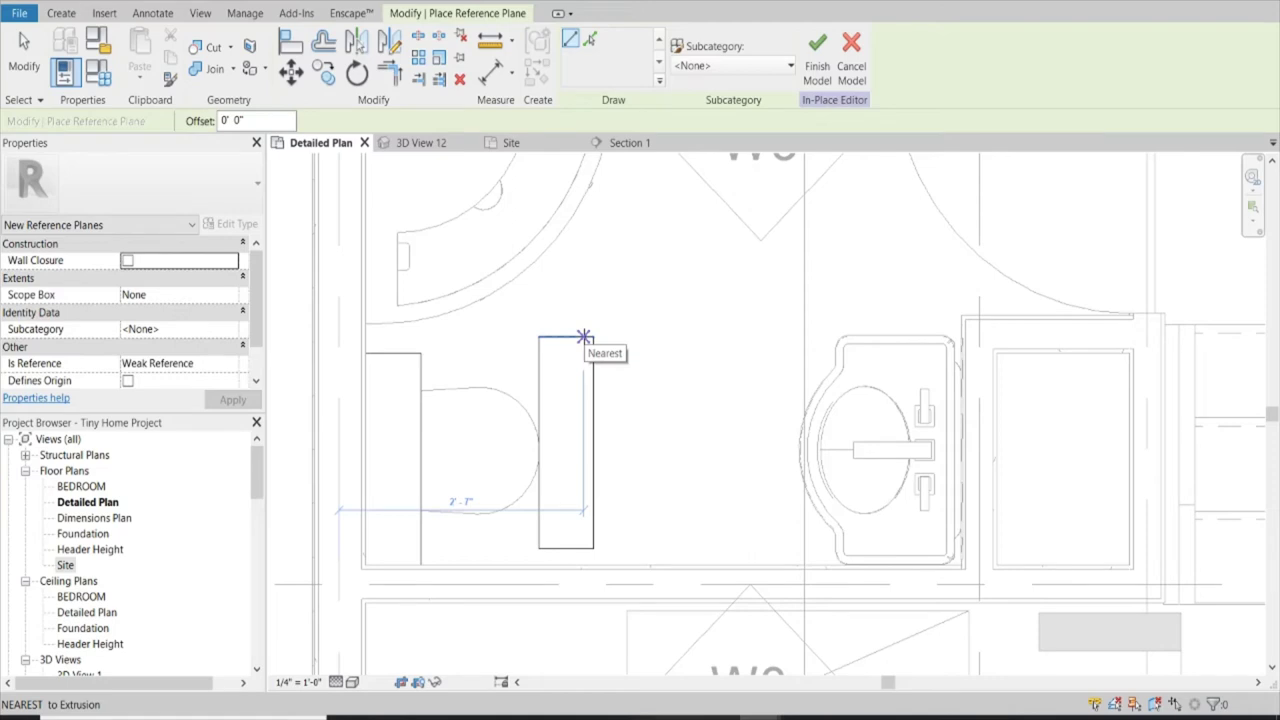
key("Escape")
left_click(591, 335)
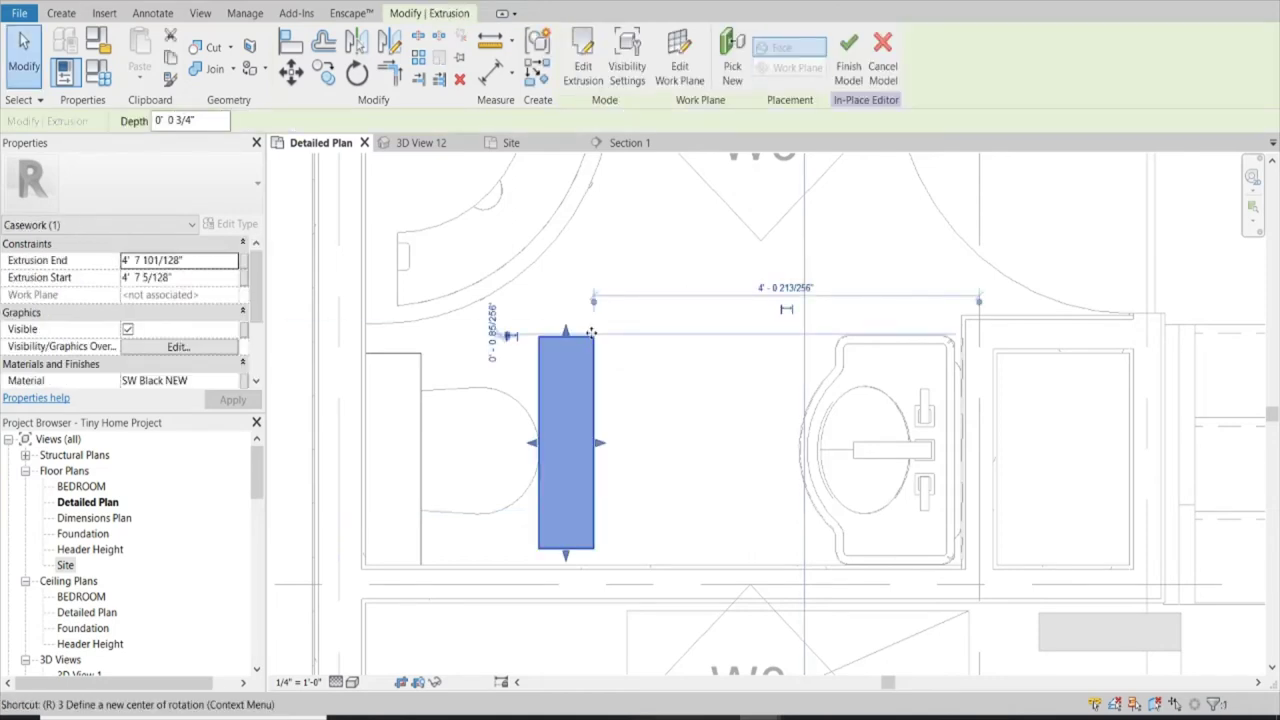
key("r")
key("o")
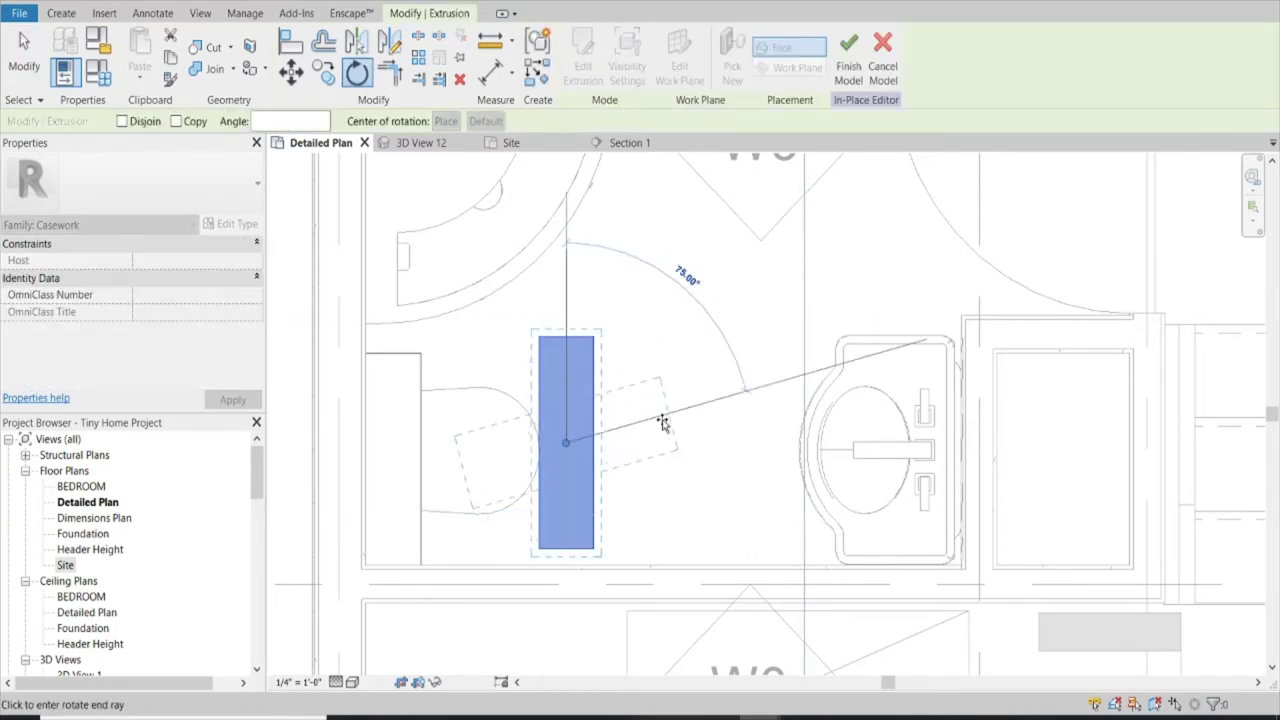
left_click(665, 445)
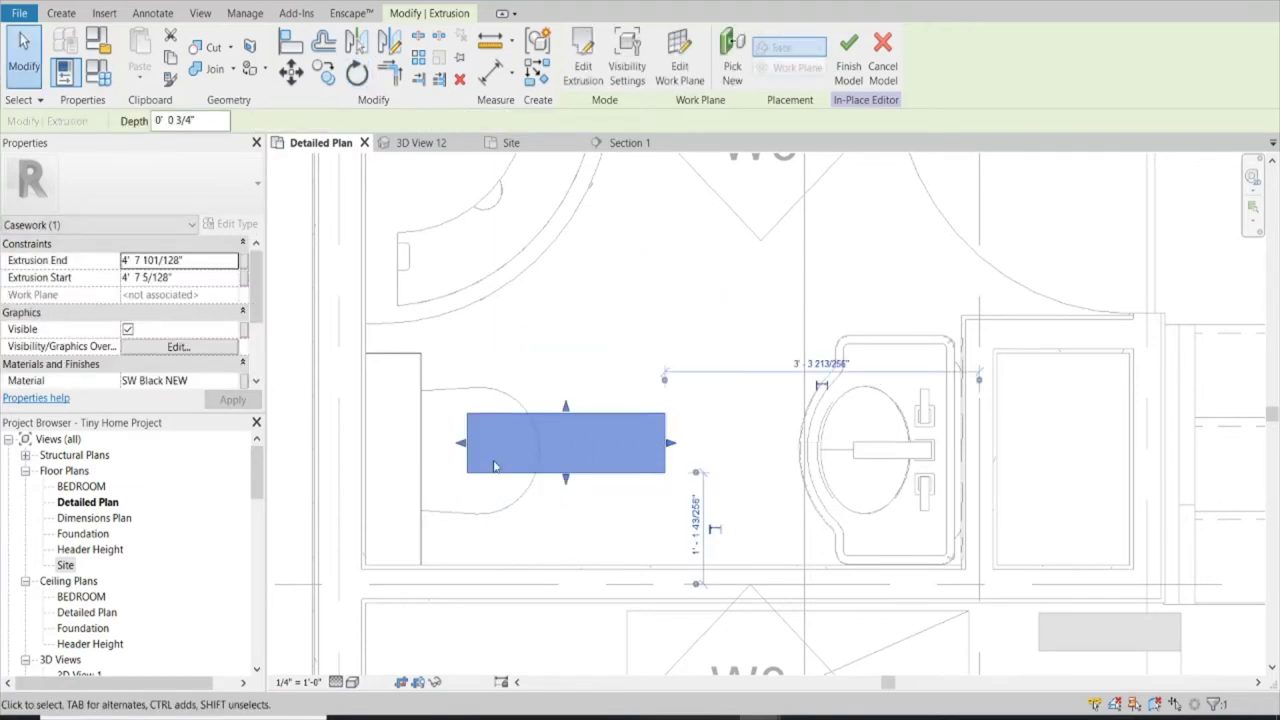
key("m")
key("v")
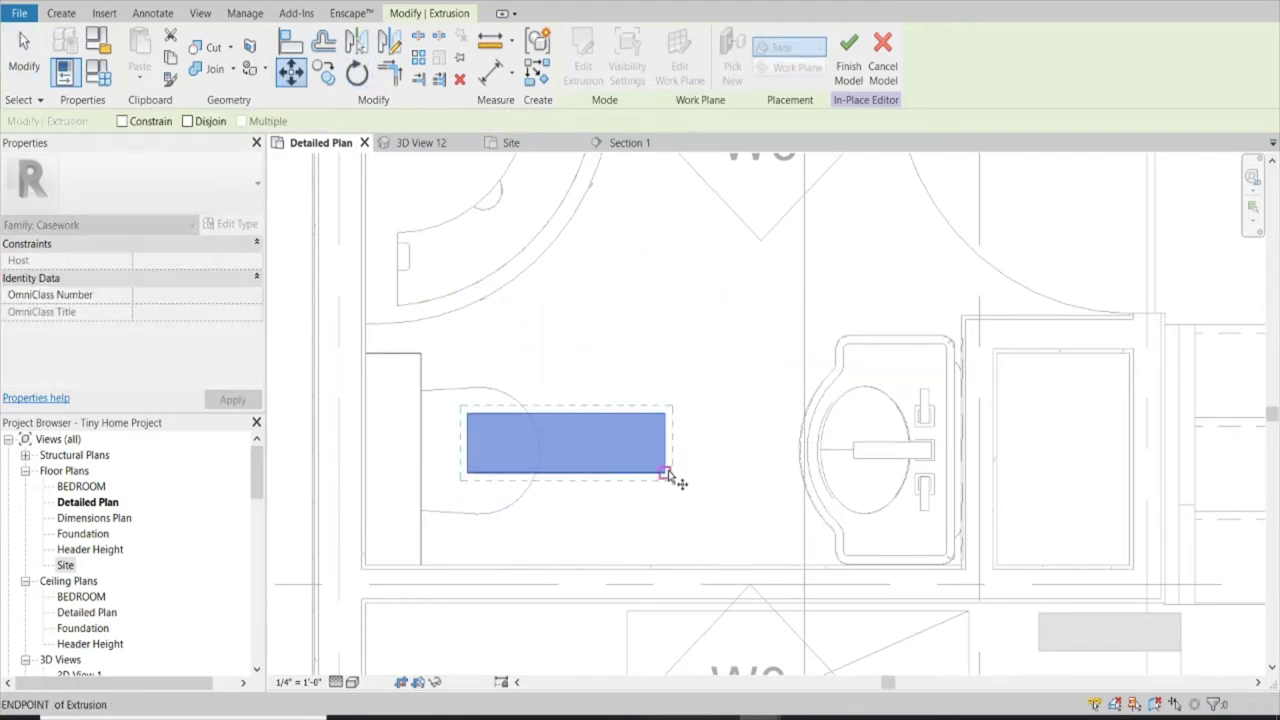
left_click(665, 472)
key("Escape")
key("ctrl+Tab")
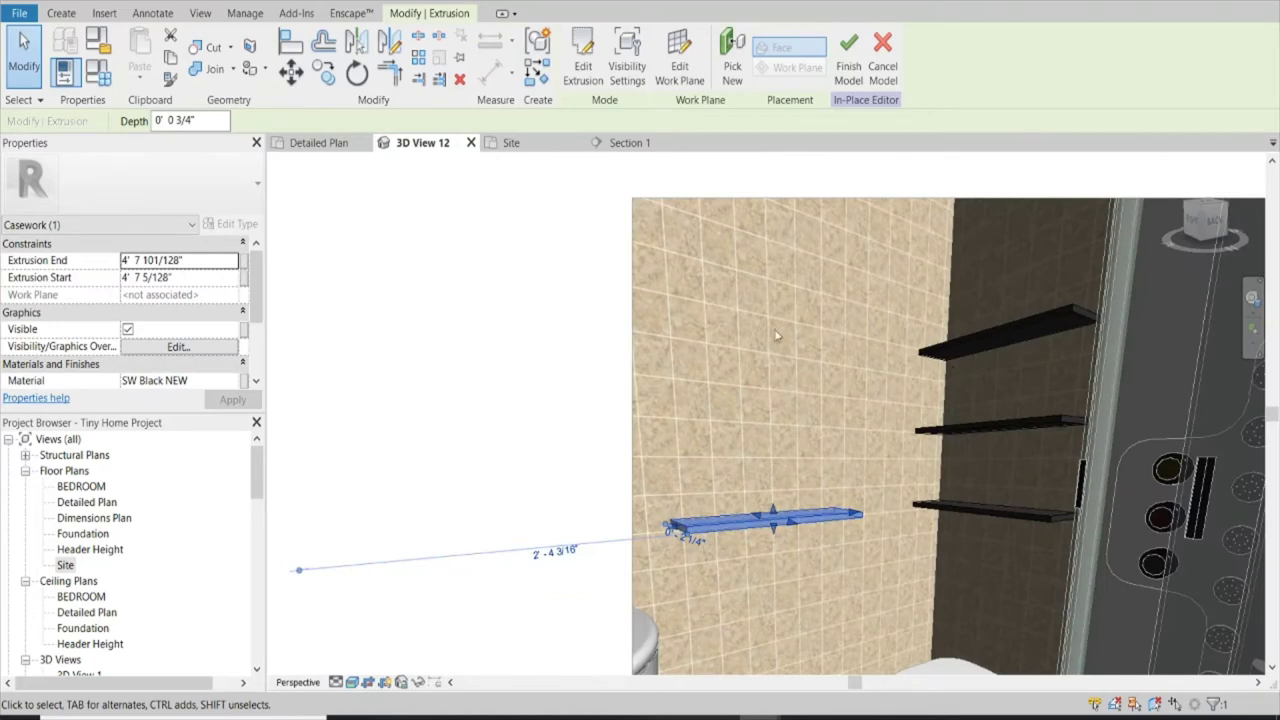
Step: In Section 1, copy the shelf twice upward at 1'-0" steps using Copy with Multiple
left_click(634, 146)
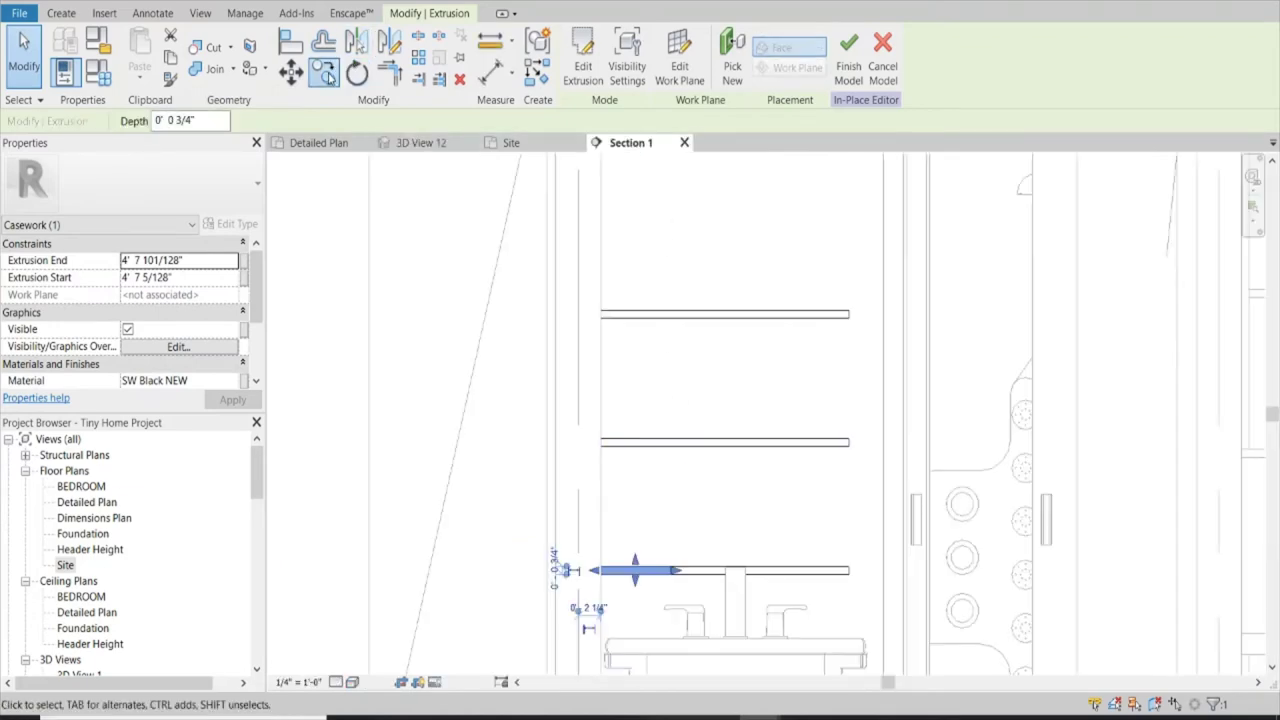
left_click(328, 78)
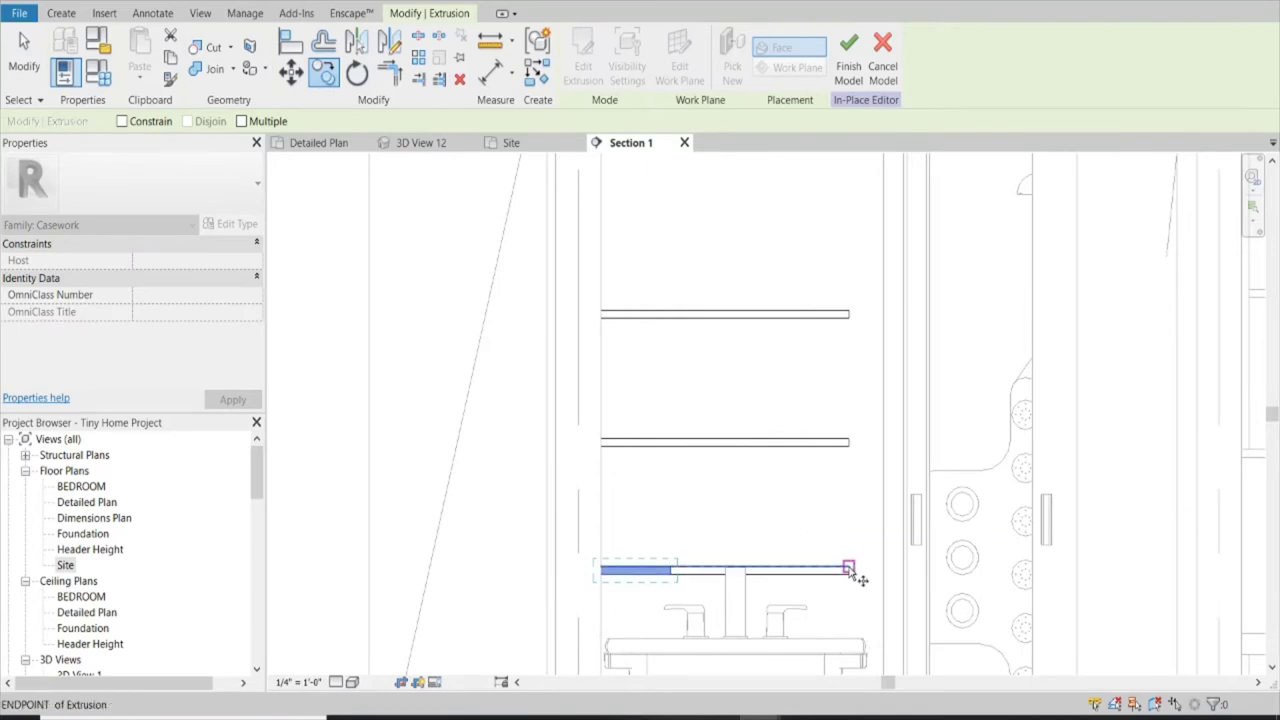
left_click(849, 569)
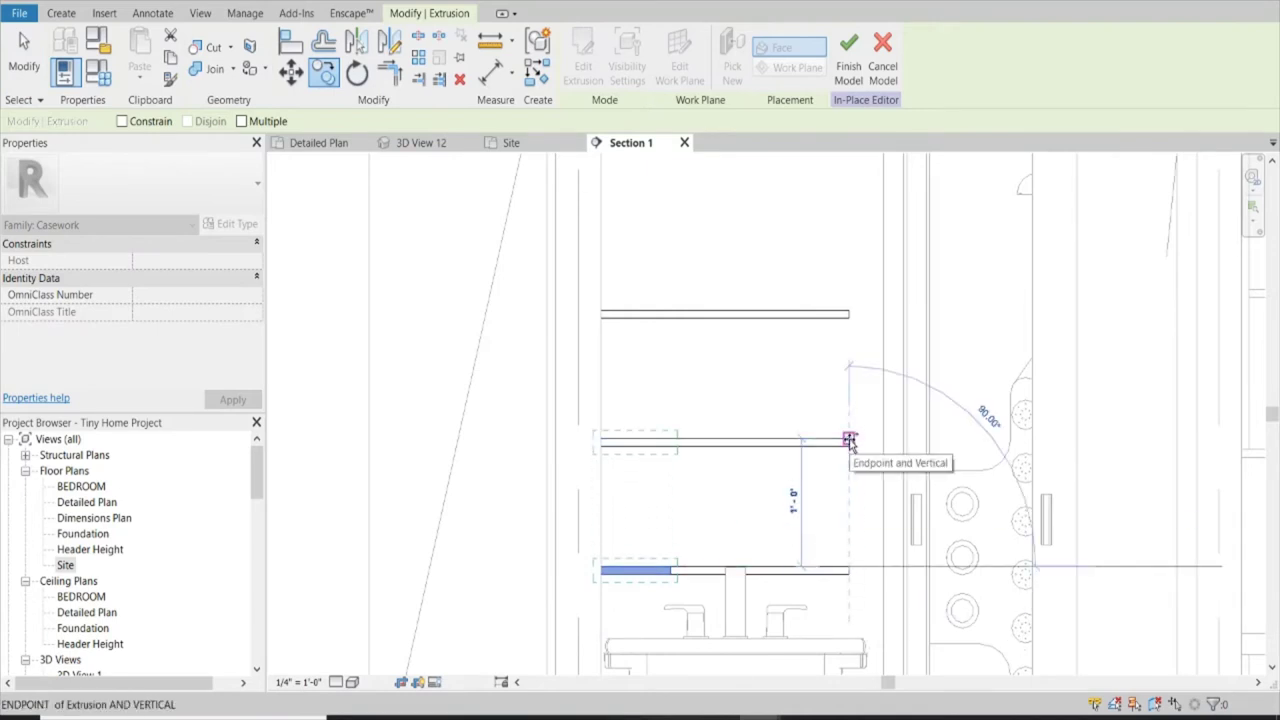
left_click(241, 121)
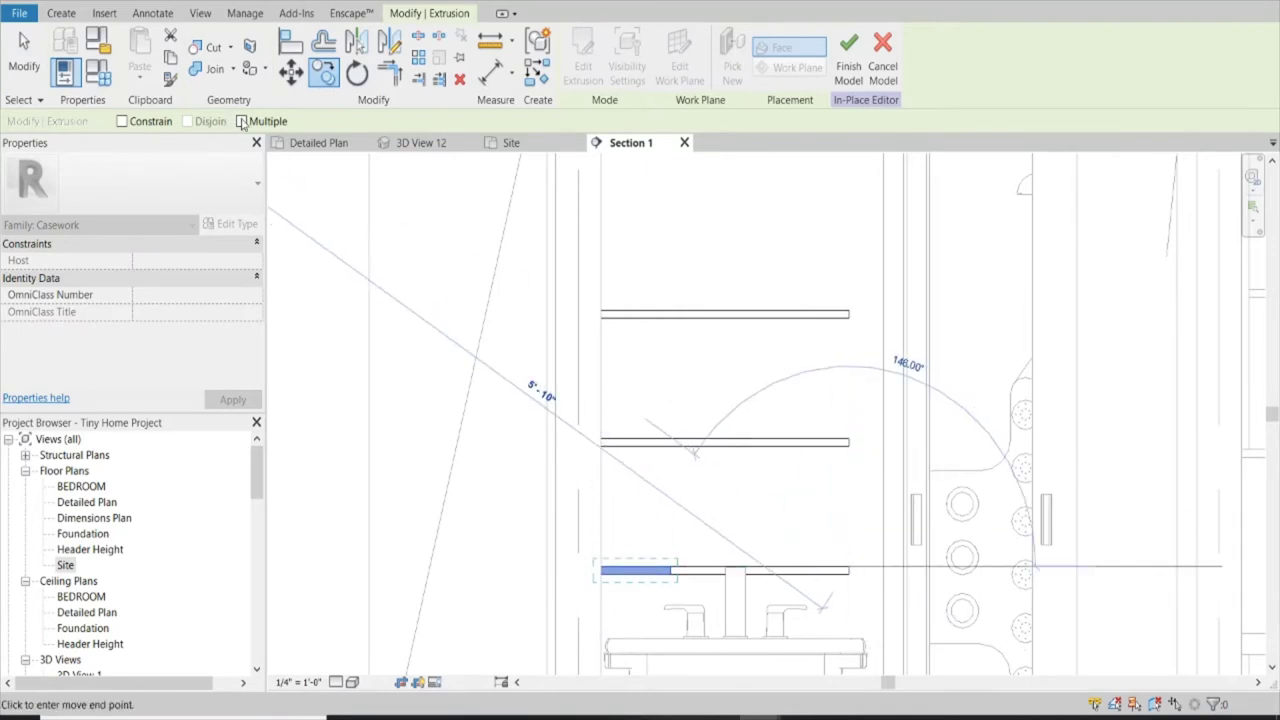
left_click(849, 441)
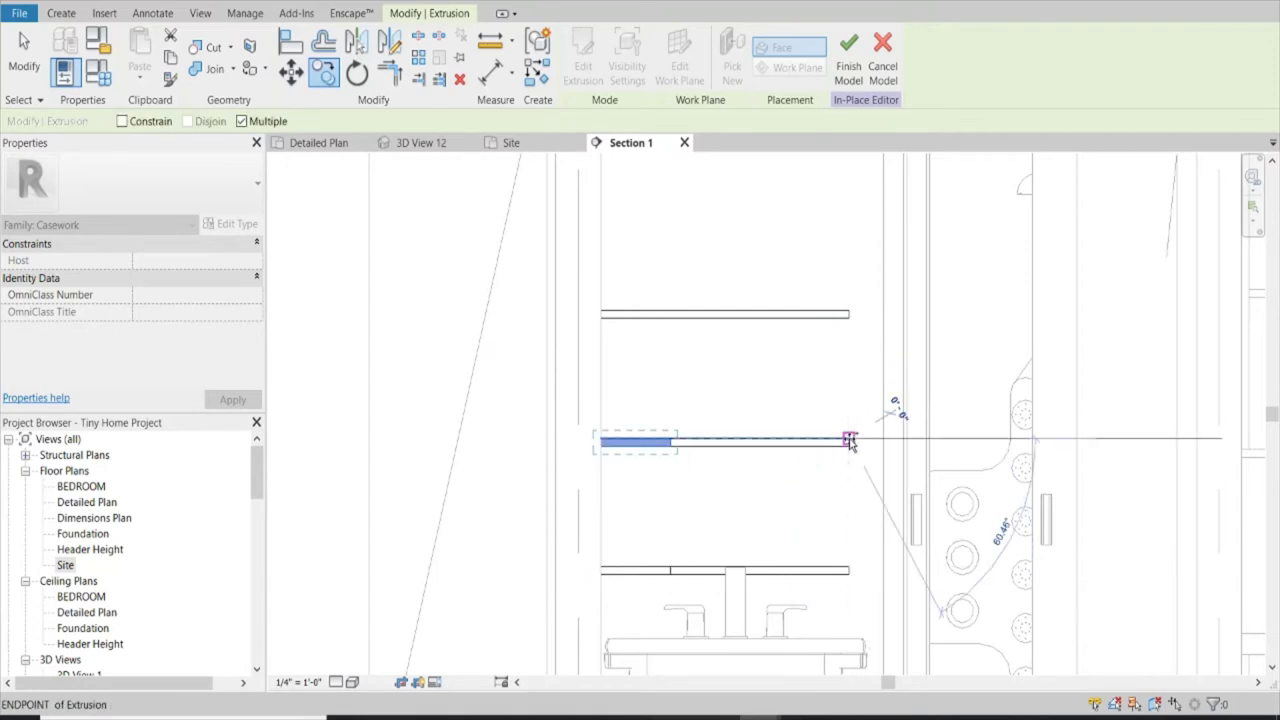
left_click(849, 313)
key("Escape")
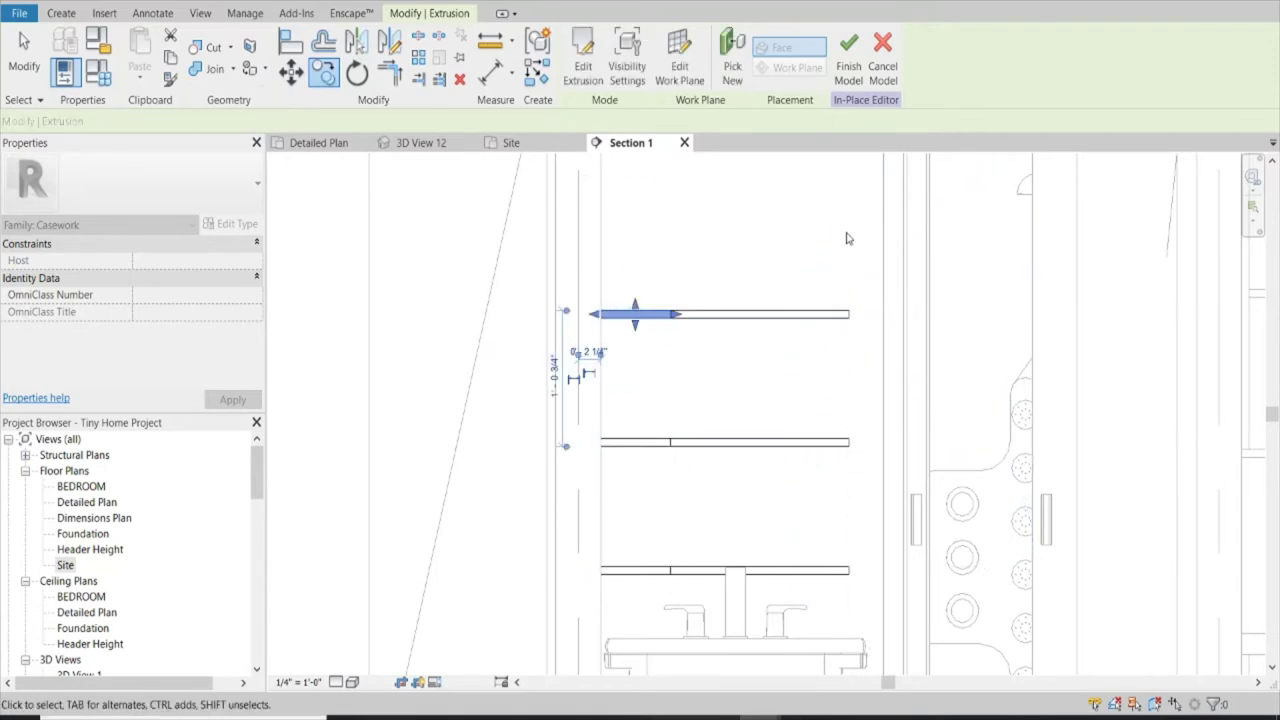
Step: Return to 3D View 12 and finish the in-place shelf model
left_click(437, 147)
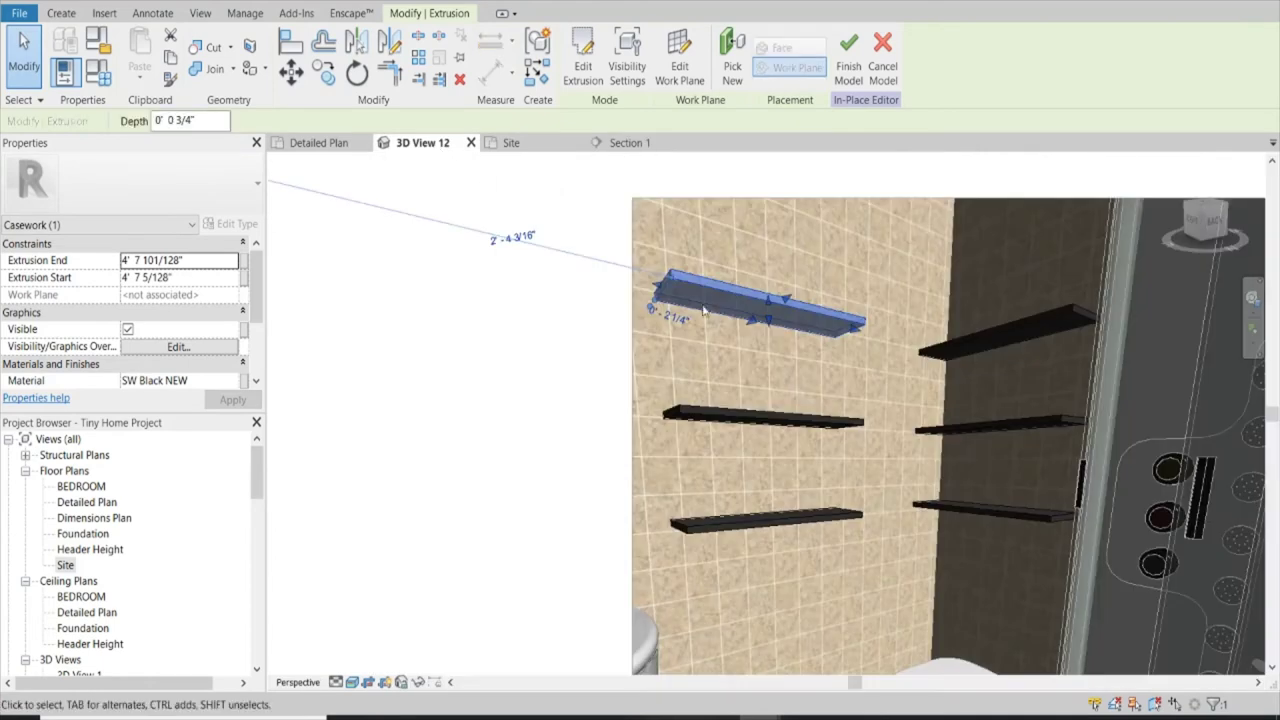
key("Escape")
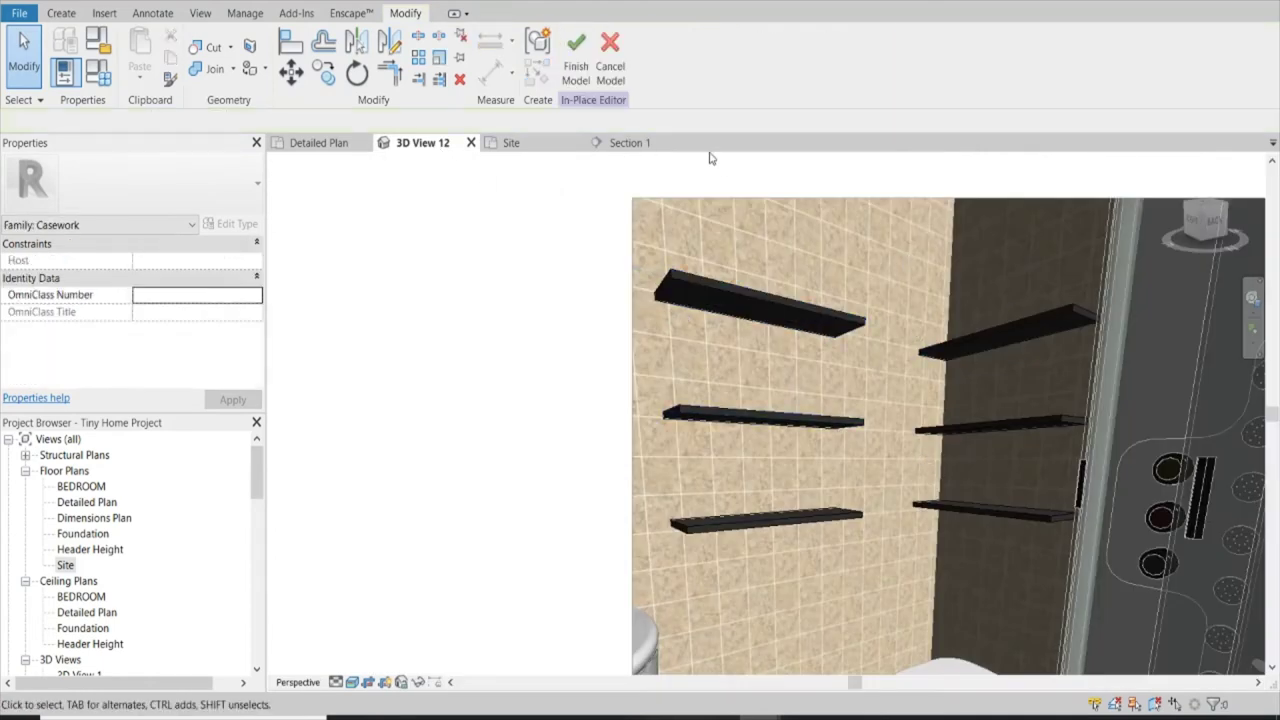
left_click(565, 45)
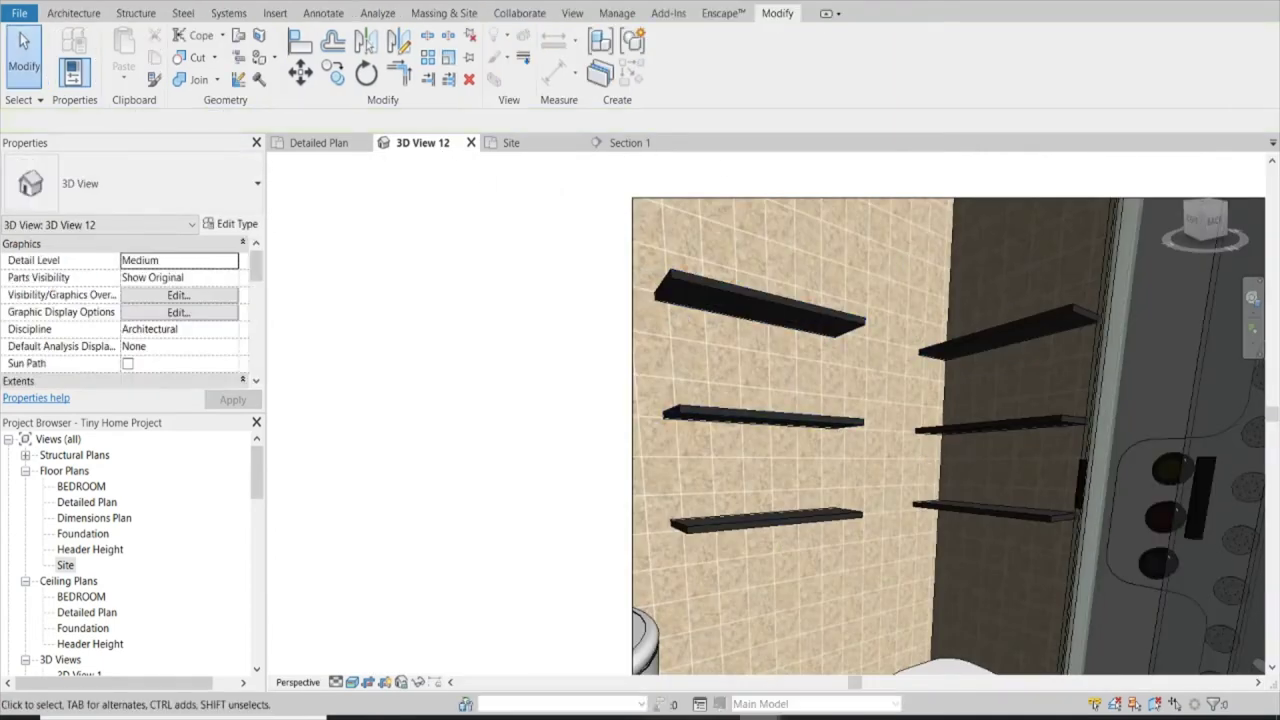
Step: Confirm RGB 47 47 48 for SW BLACK NEW and close the Material Browser
left_click(829, 660)
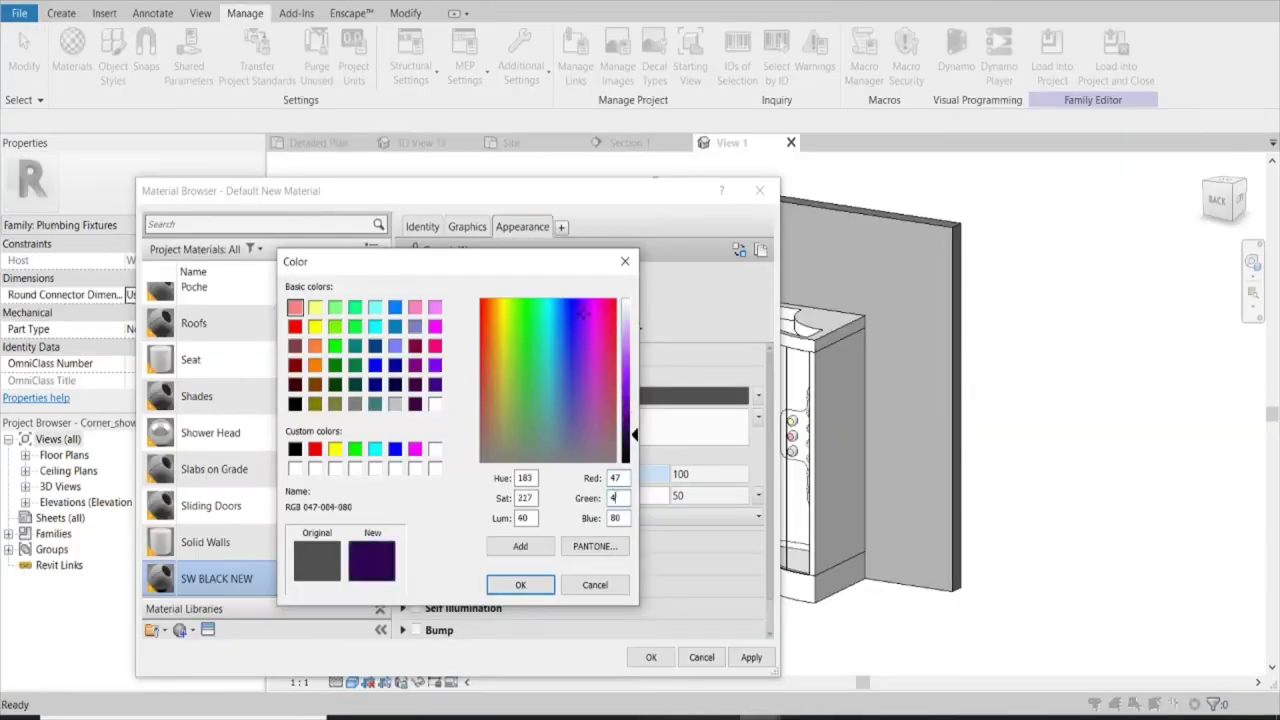
left_click(520, 584)
left_click(650, 657)
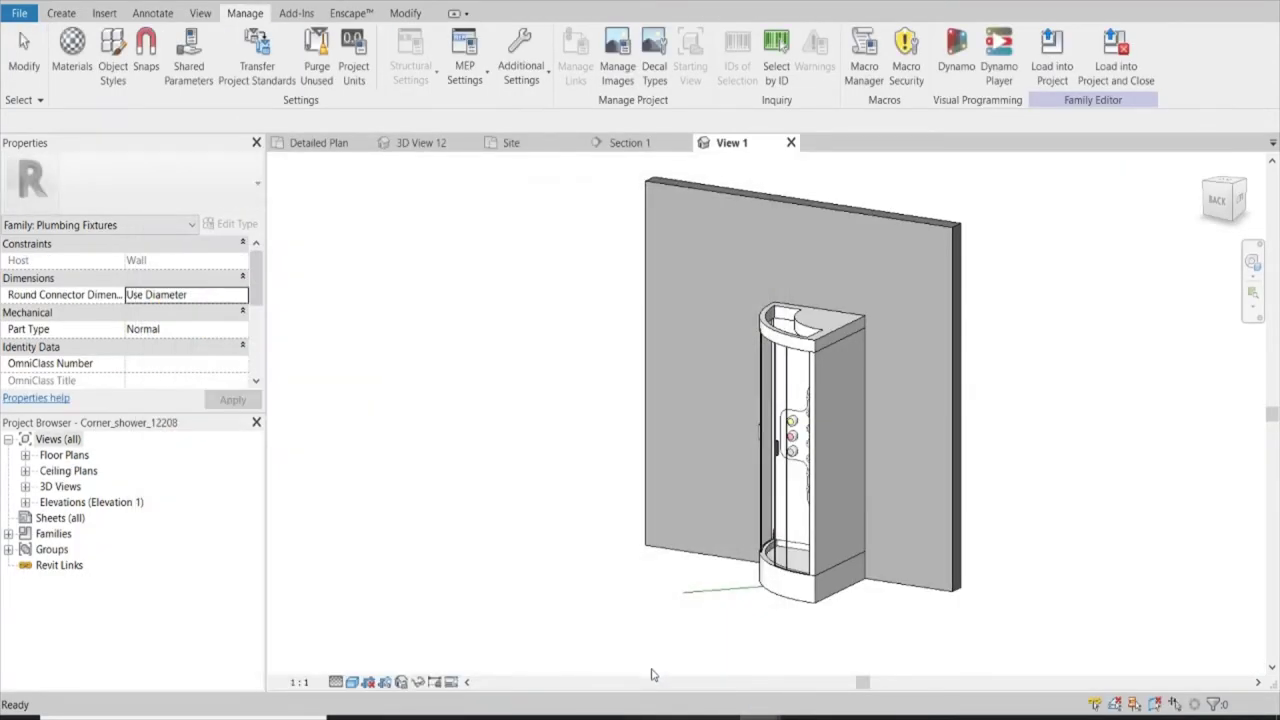
left_click(815, 318)
Step: With PA, paint the shower's top face, curved rim and large side face SW BLACK NEW
scroll(198, 344, "down", 2)
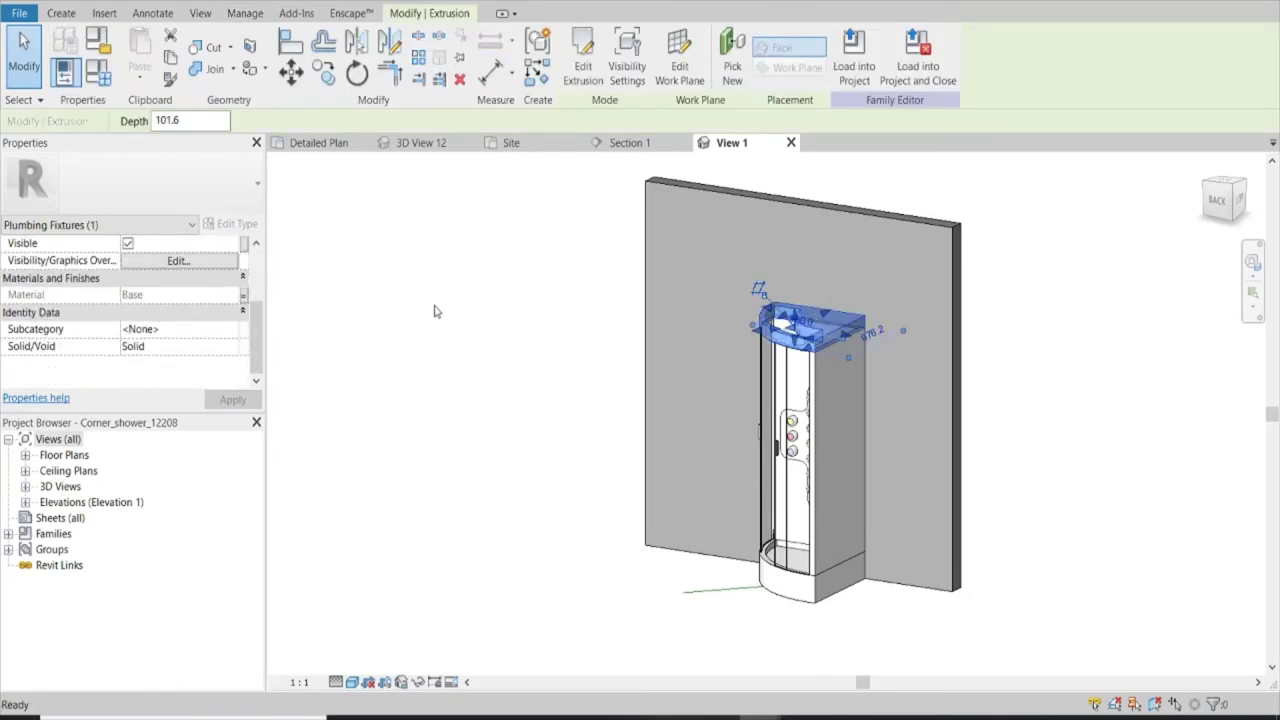
key("p")
key("a")
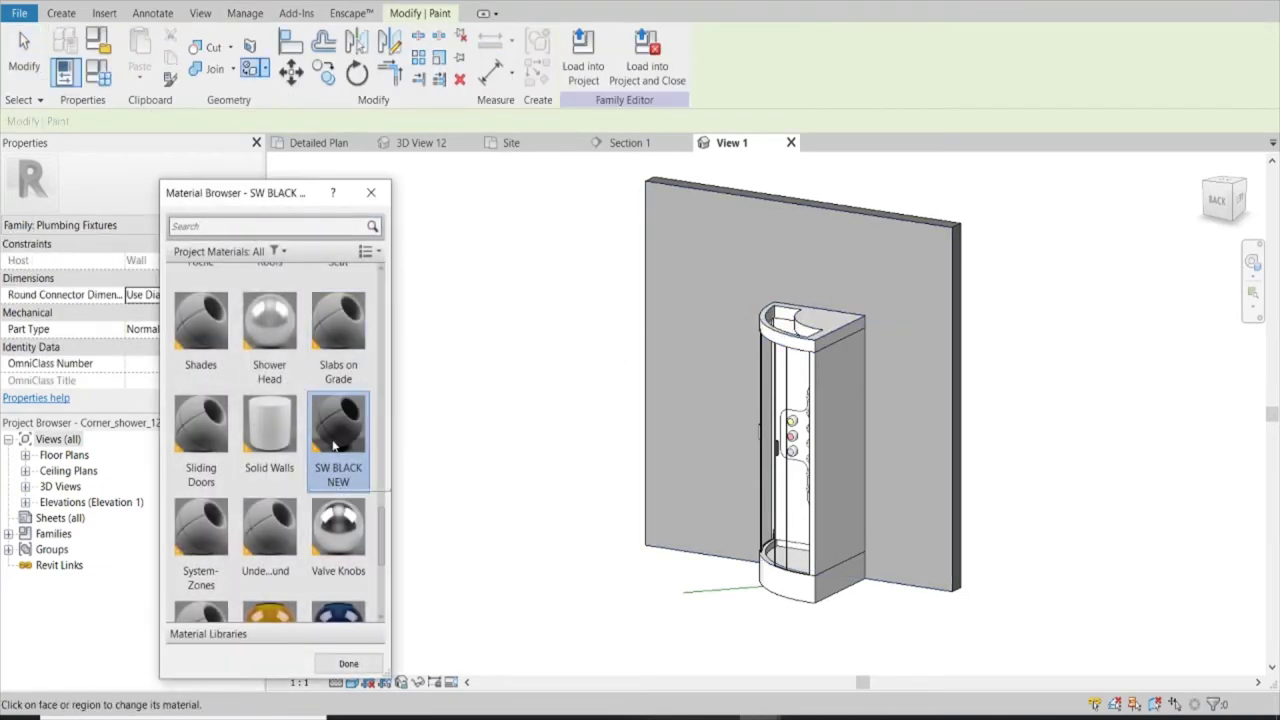
scroll(810, 335, "up", 3)
scroll(800, 333, "up", 2)
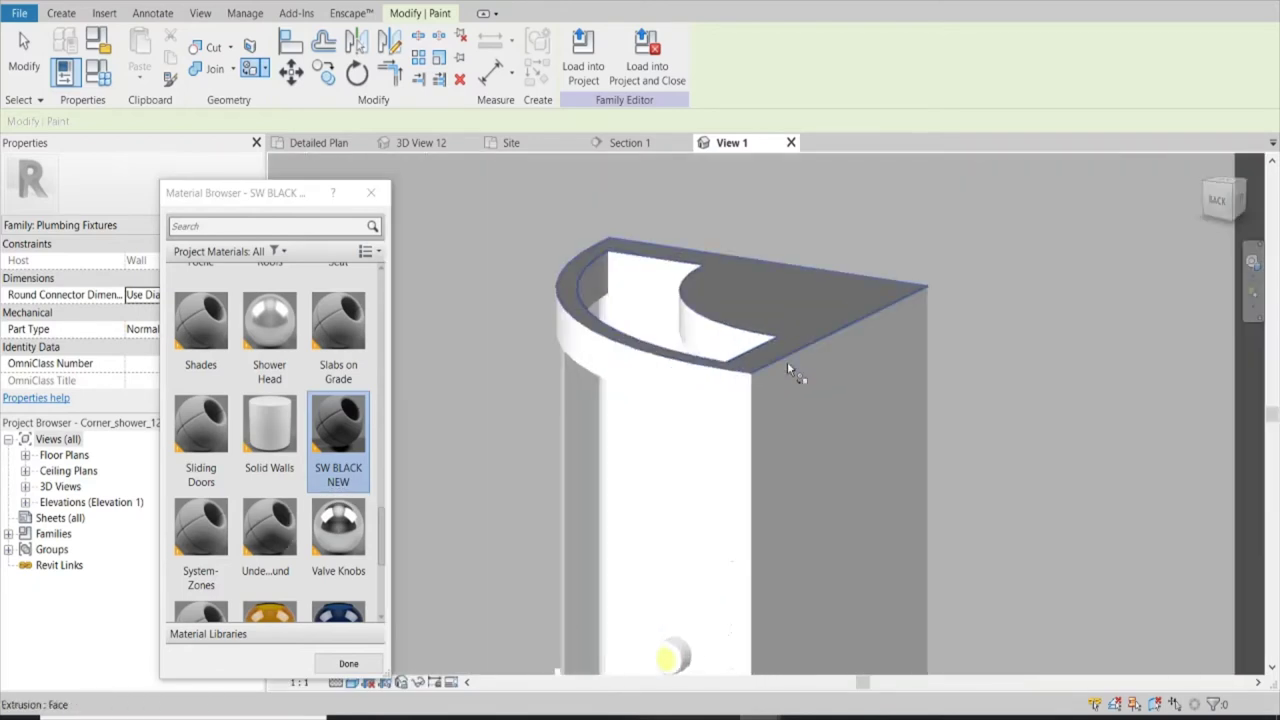
left_click(790, 366)
left_click(742, 398)
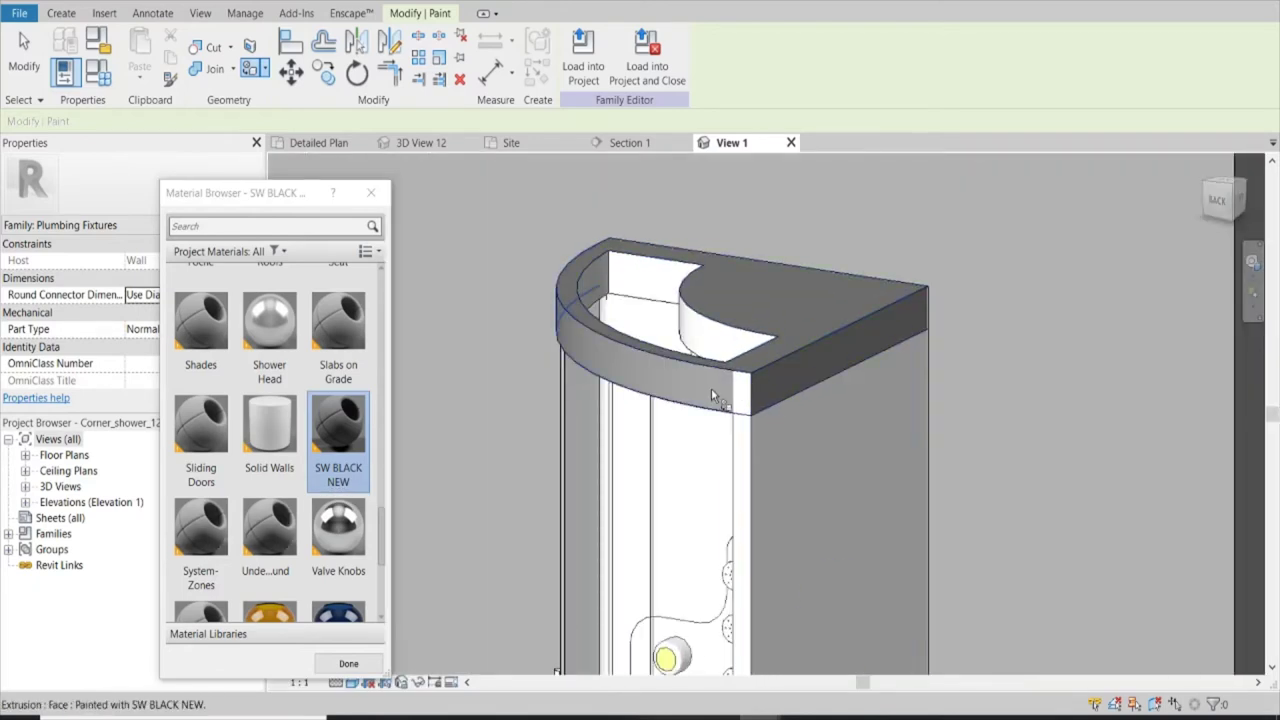
left_click(741, 455)
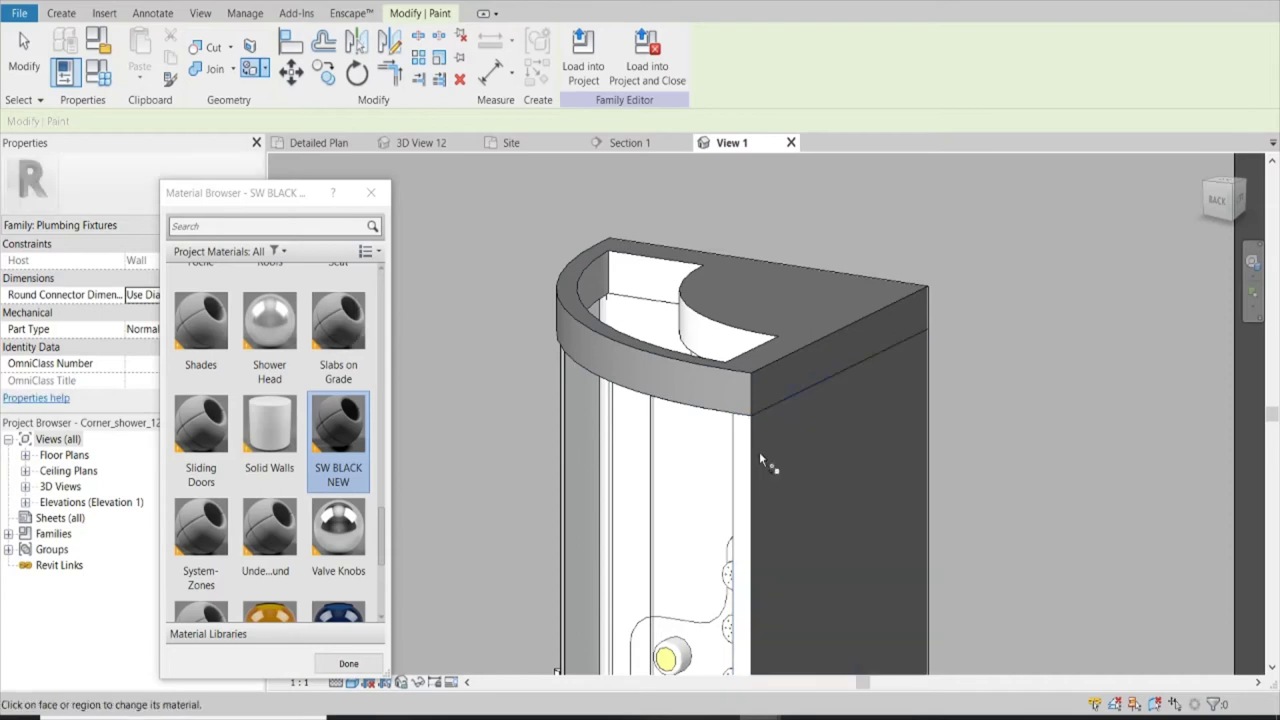
Step: Paint the shower base SW BLACK NEW, viewed from the front
middle_click_drag(741, 455, 950, 432, "shift")
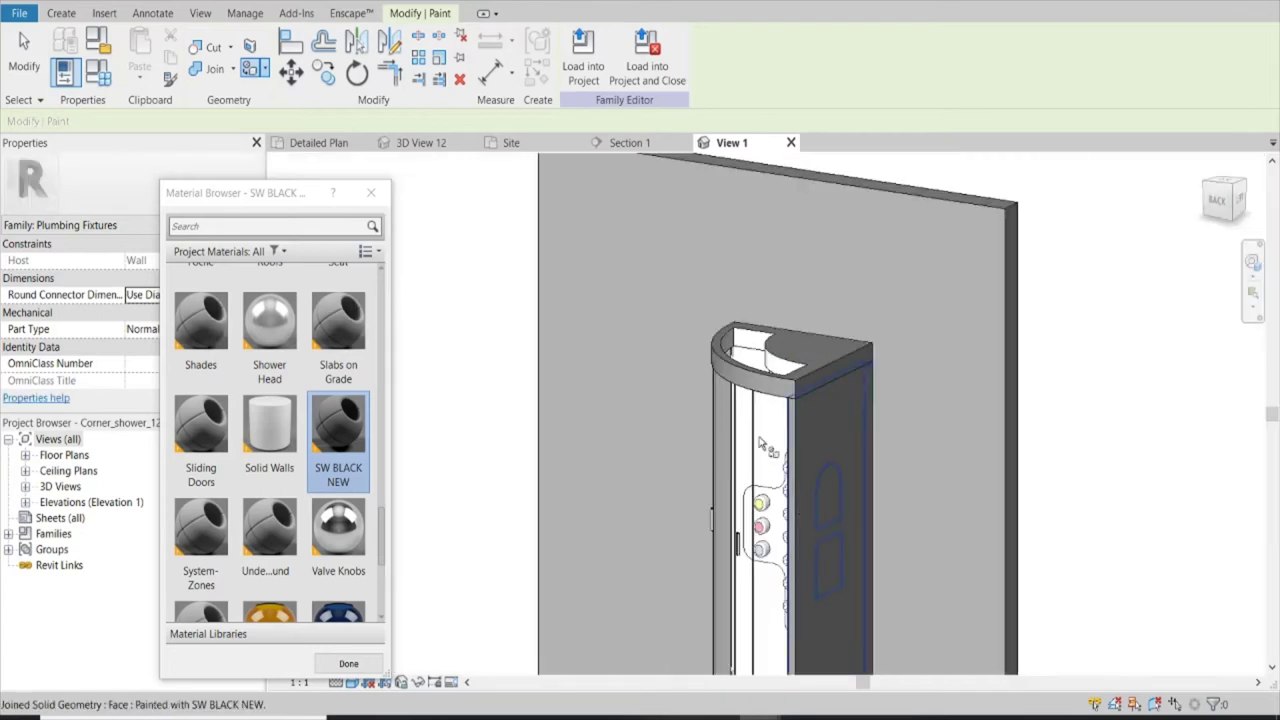
scroll(633, 382, "up", 2)
scroll(655, 357, "up", 4)
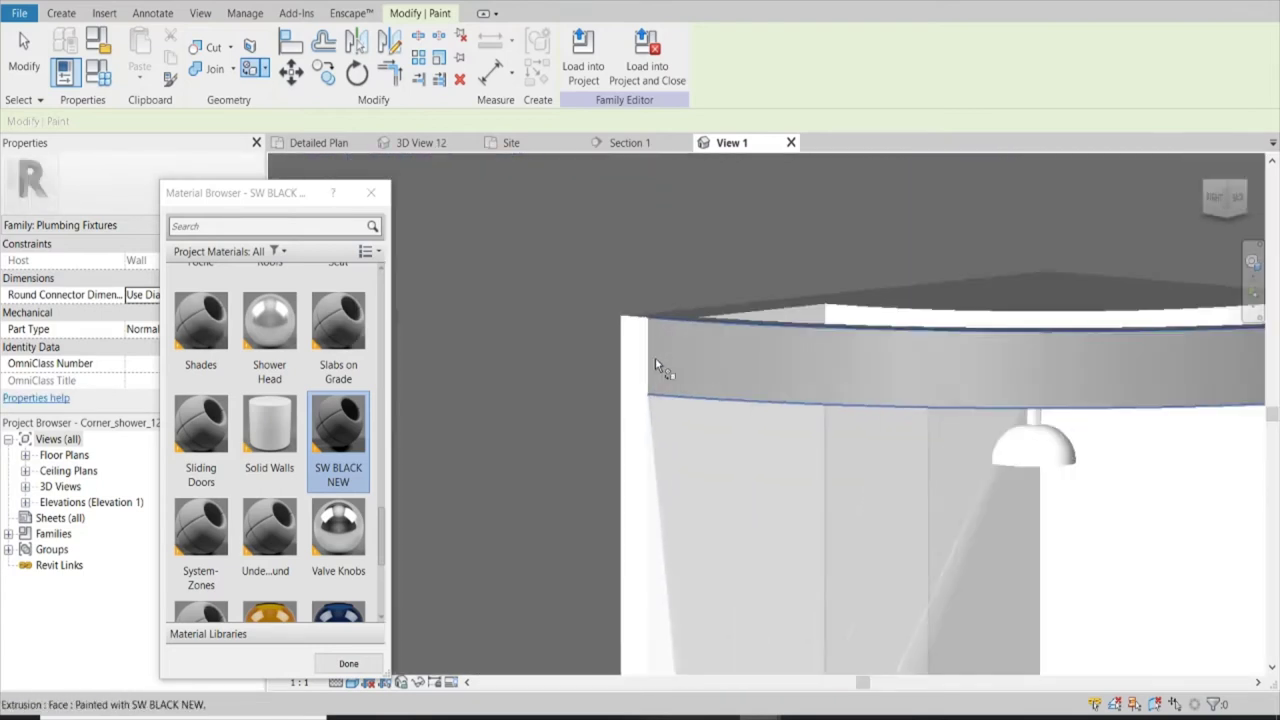
scroll(633, 425, "down", 2)
scroll(640, 480, "down", 3)
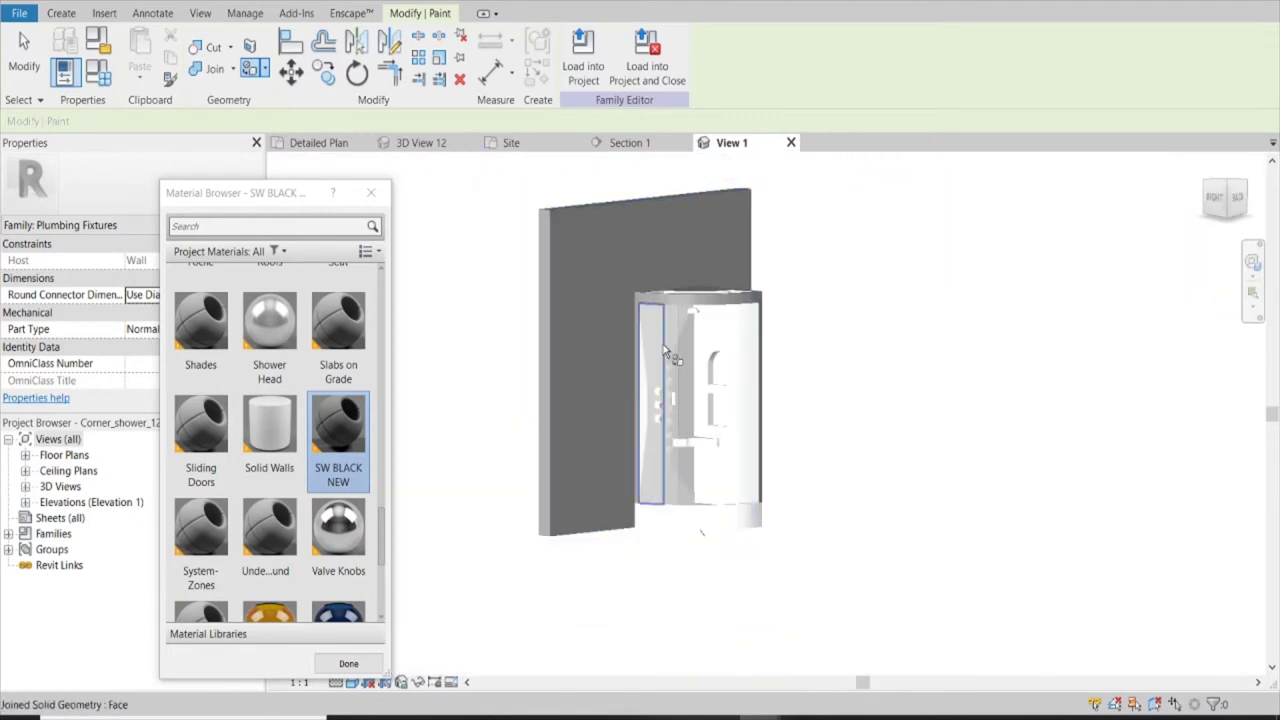
scroll(670, 525, "up", 3)
left_click(645, 540)
scroll(612, 539, "up", 3)
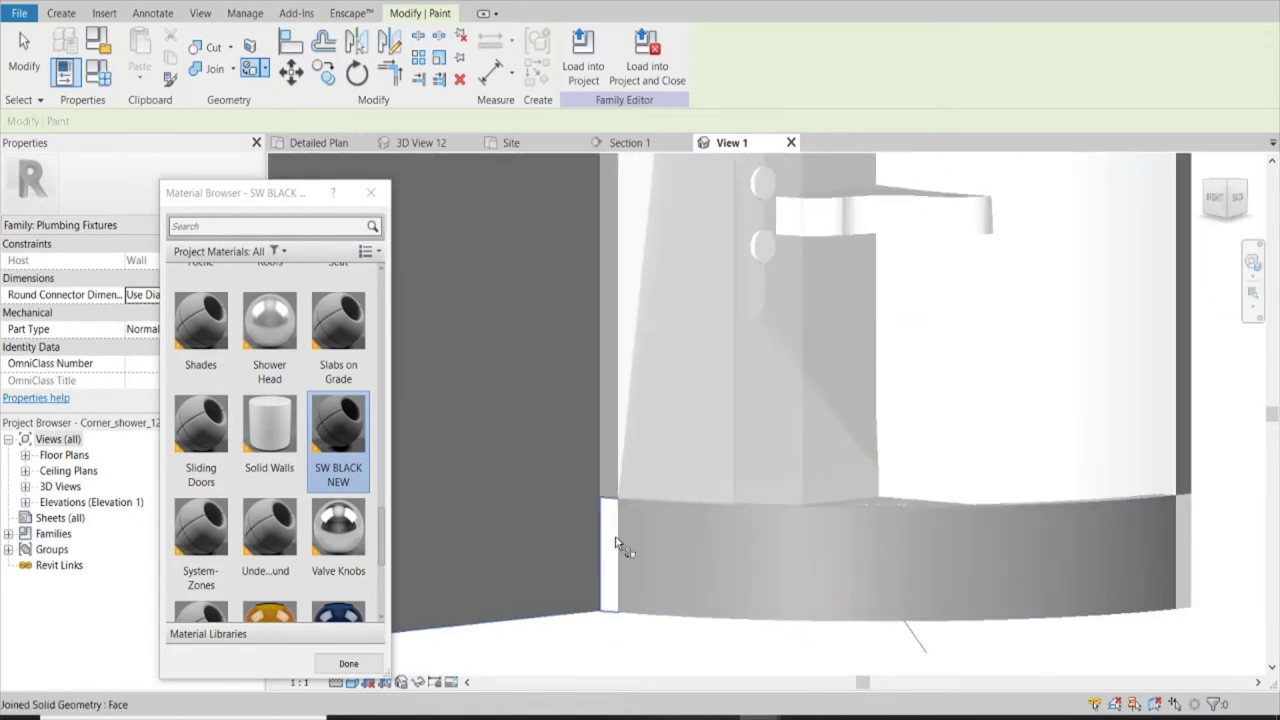
scroll(608, 525, "down", 1)
scroll(614, 510, "down", 2)
Step: Paint the base corner face and the curved inner shower face SW BLACK NEW
middle_click_drag(614, 513, 760, 520, "shift")
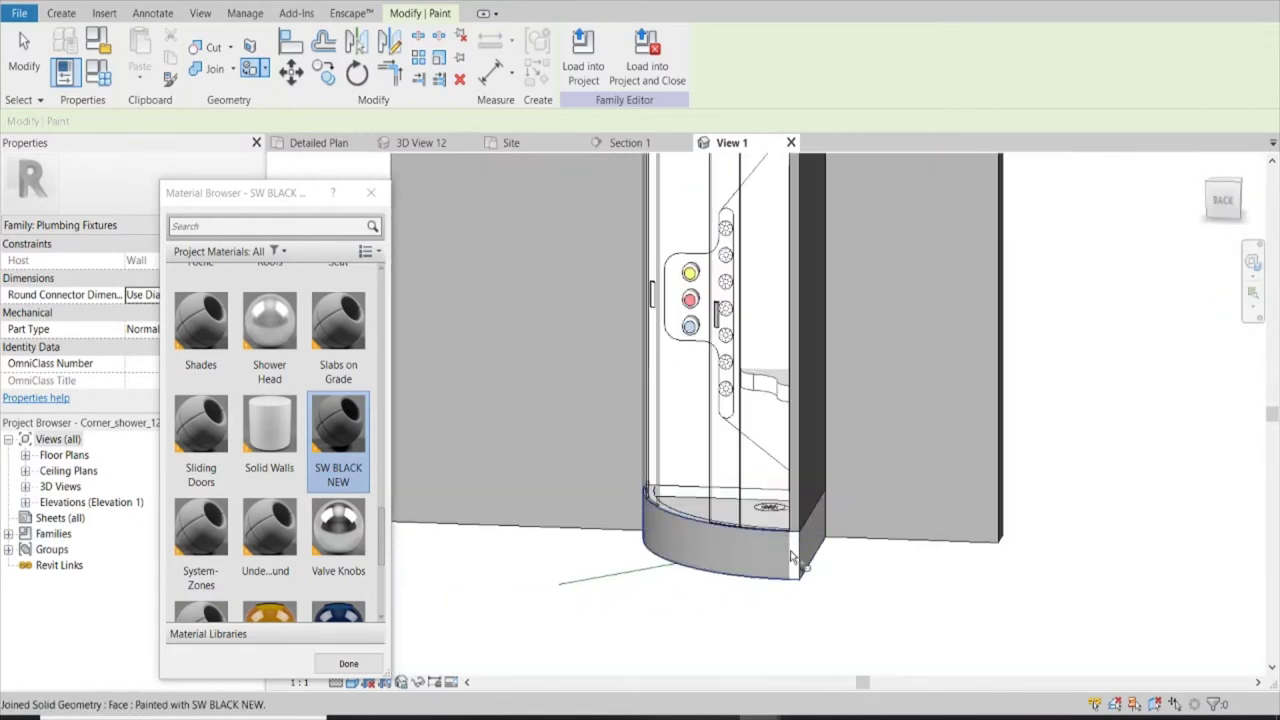
scroll(790, 525, "up", 3)
left_click(820, 530)
scroll(820, 530, "down", 3)
scroll(816, 449, "down", 2)
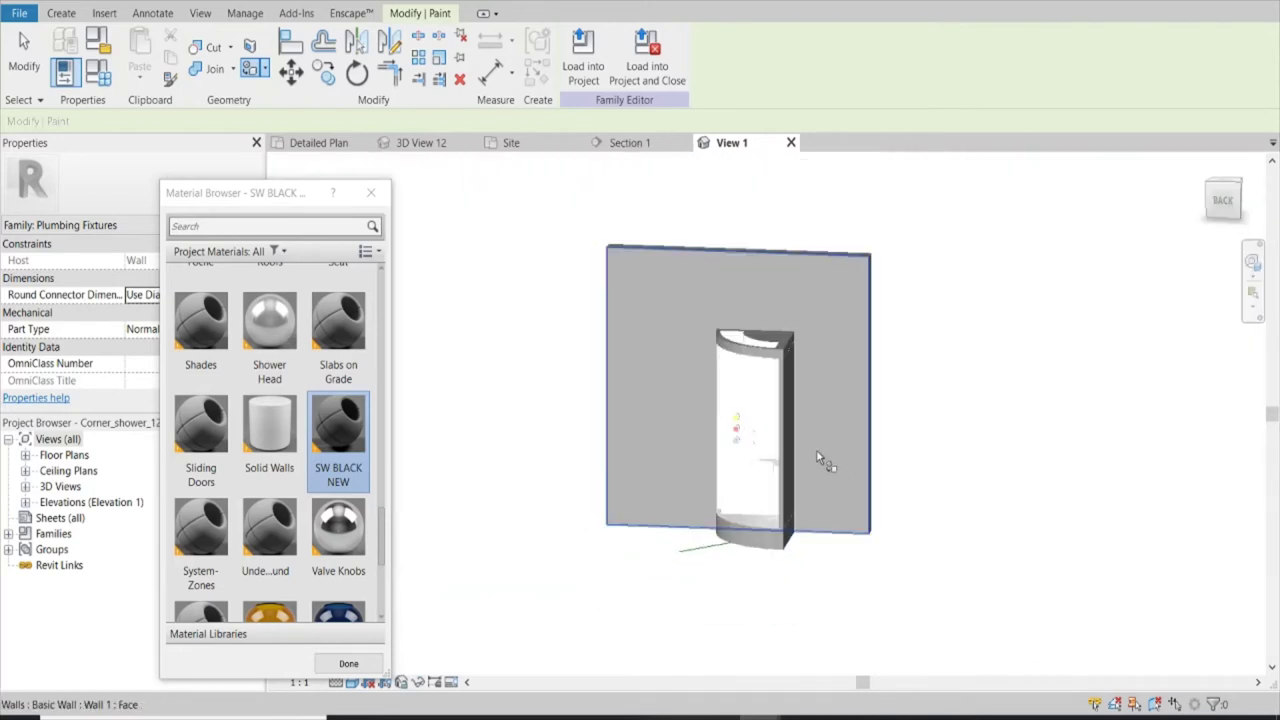
middle_click_drag(816, 449, 797, 530, "shift")
scroll(792, 526, "up", 5)
scroll(737, 300, "up", 3)
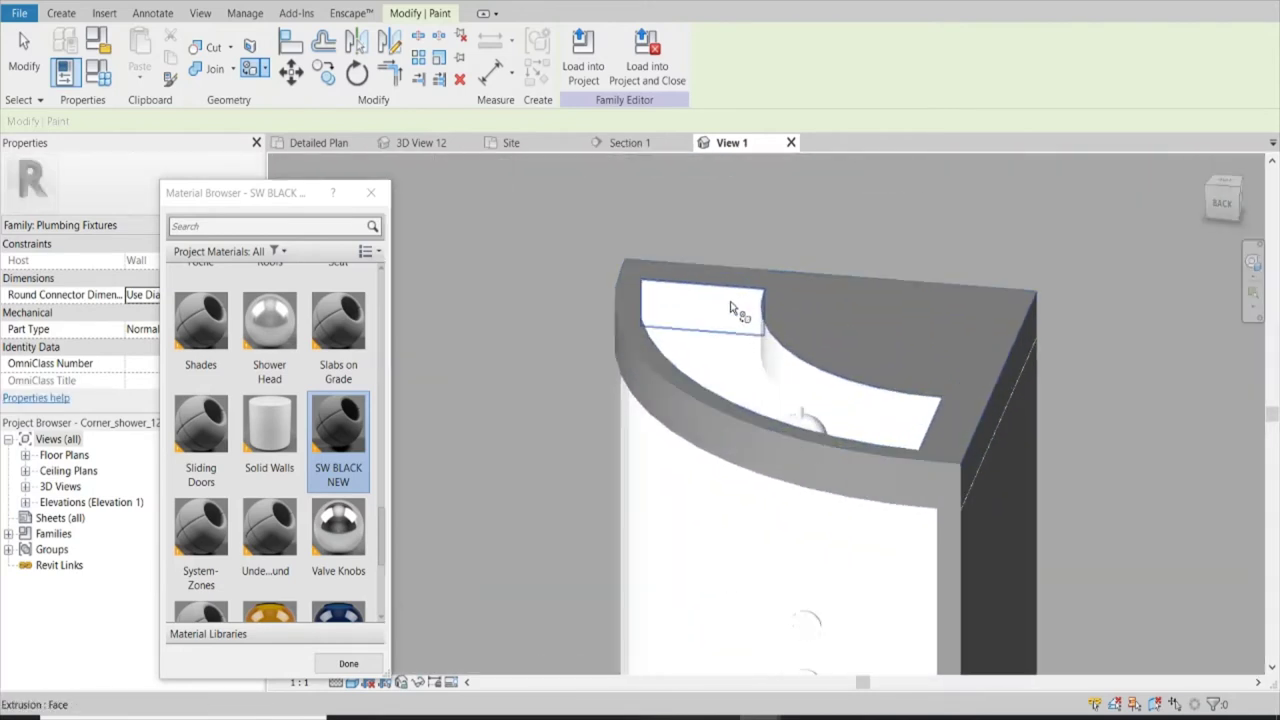
left_click(800, 375)
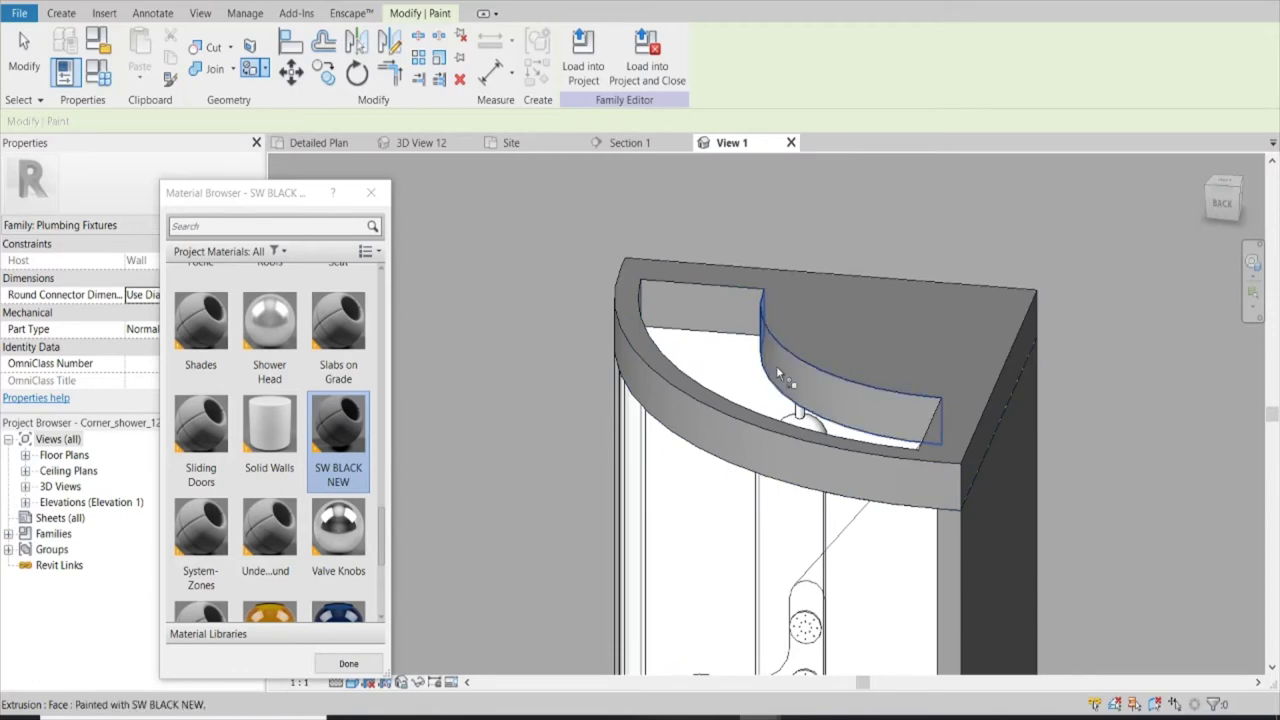
middle_click_drag(800, 375, 862, 343, "shift")
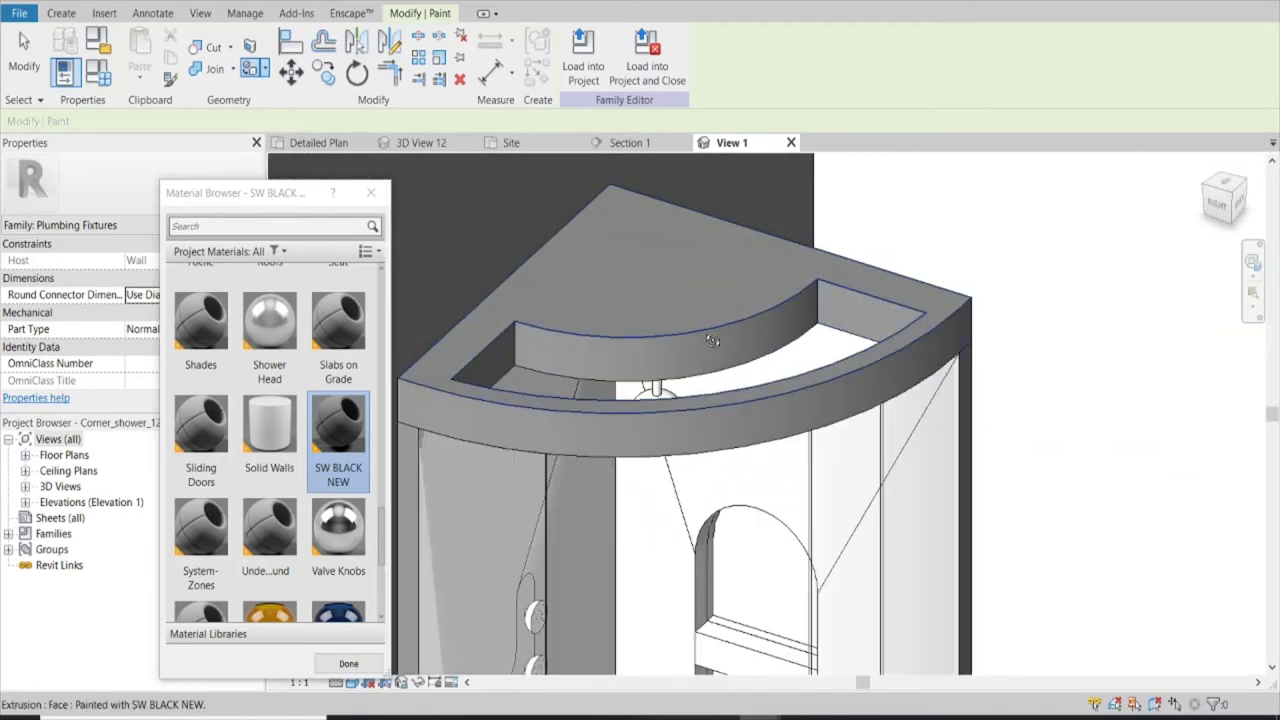
middle_click_drag(712, 341, 758, 351, "shift")
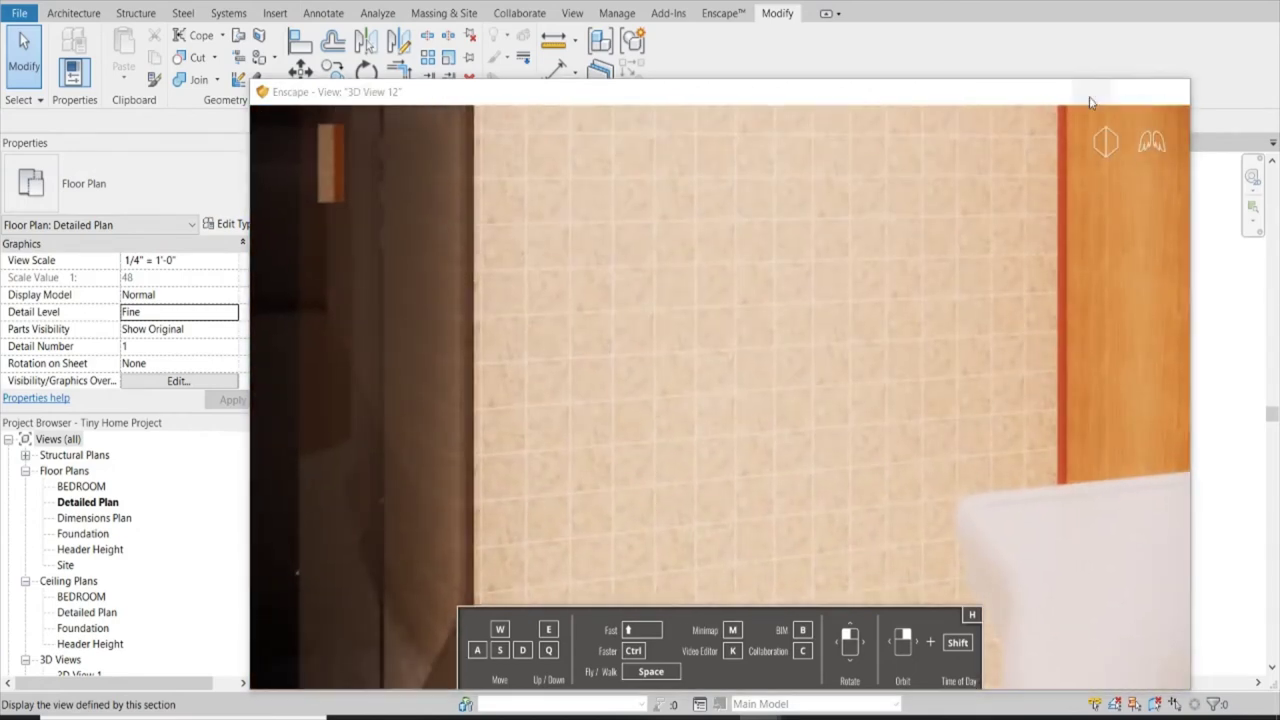
Step: Close the Enscape render window to return to the Detailed Plan view
left_click(1090, 100)
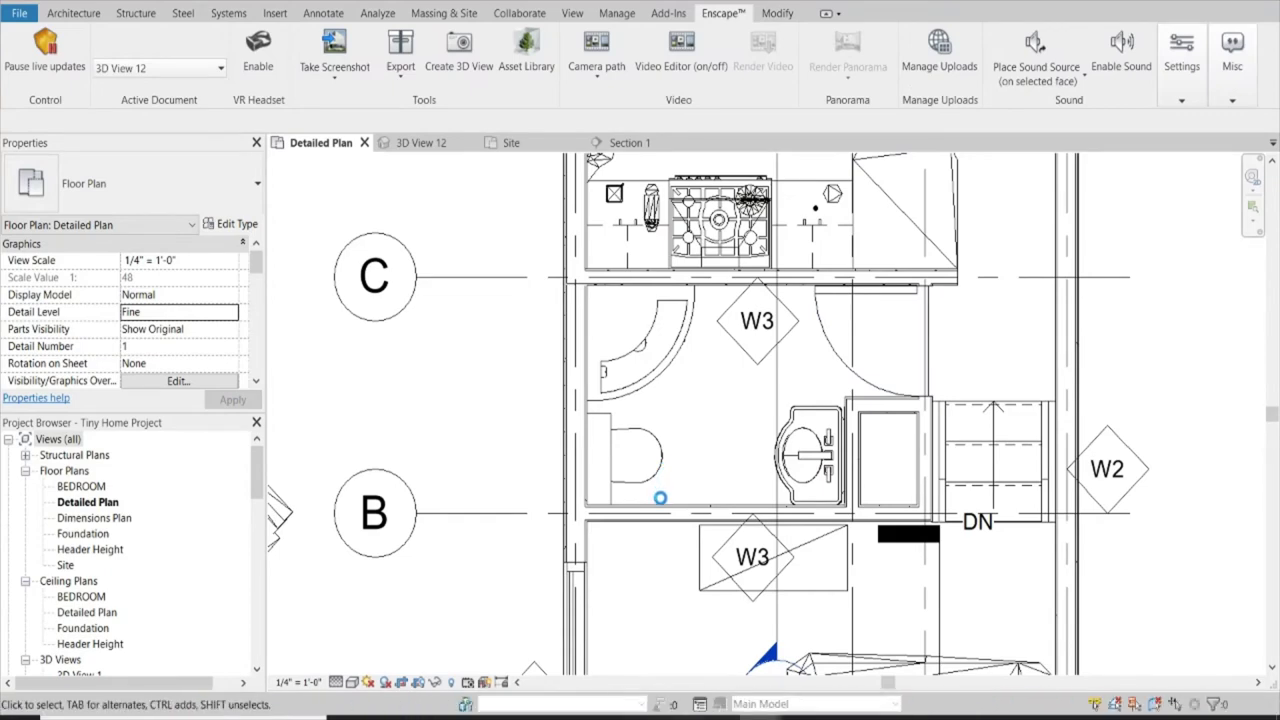
Step: Place the Enscape Toilet Paper holder against the wall beside the toilet
scroll(657, 512, "up", 5)
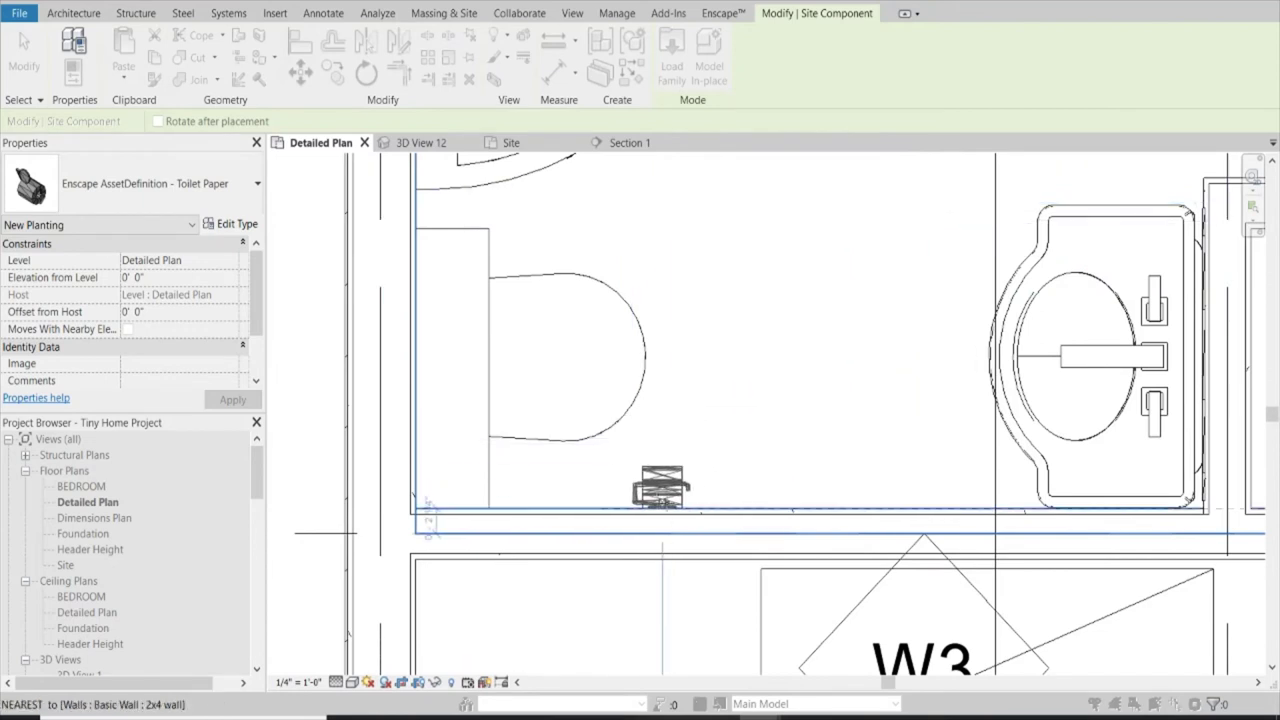
left_click(782, 433)
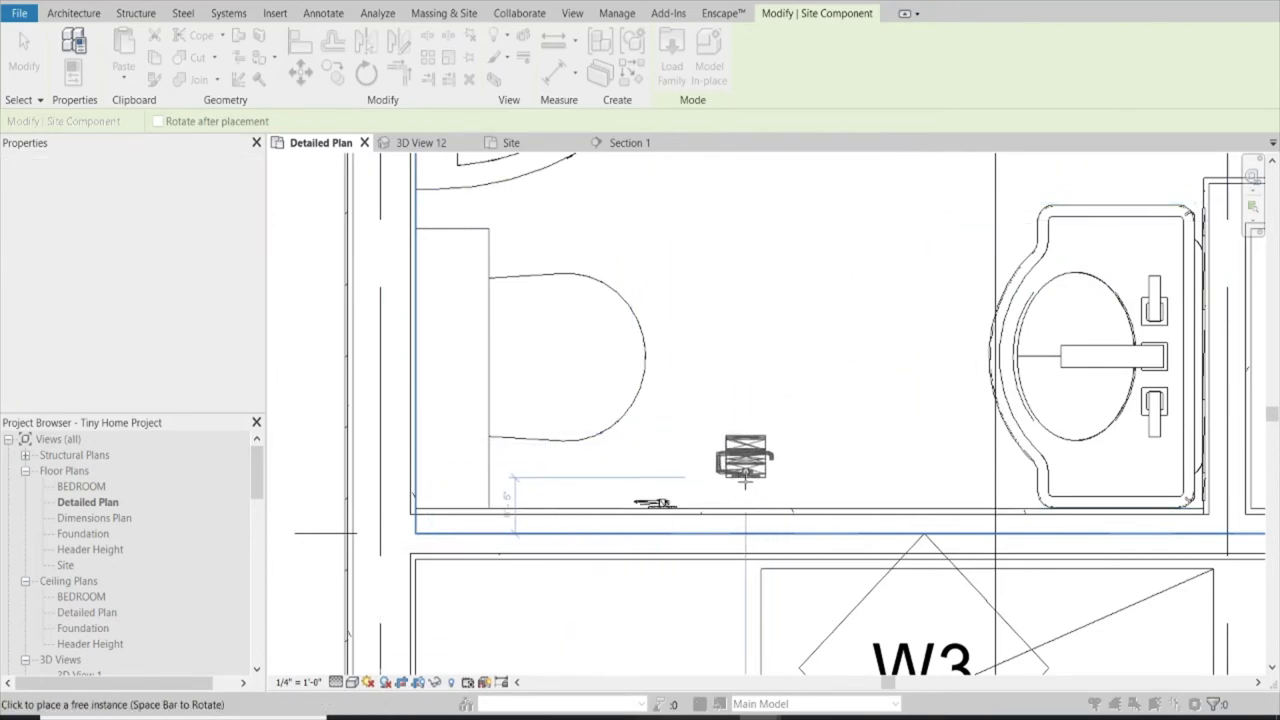
key("Escape")
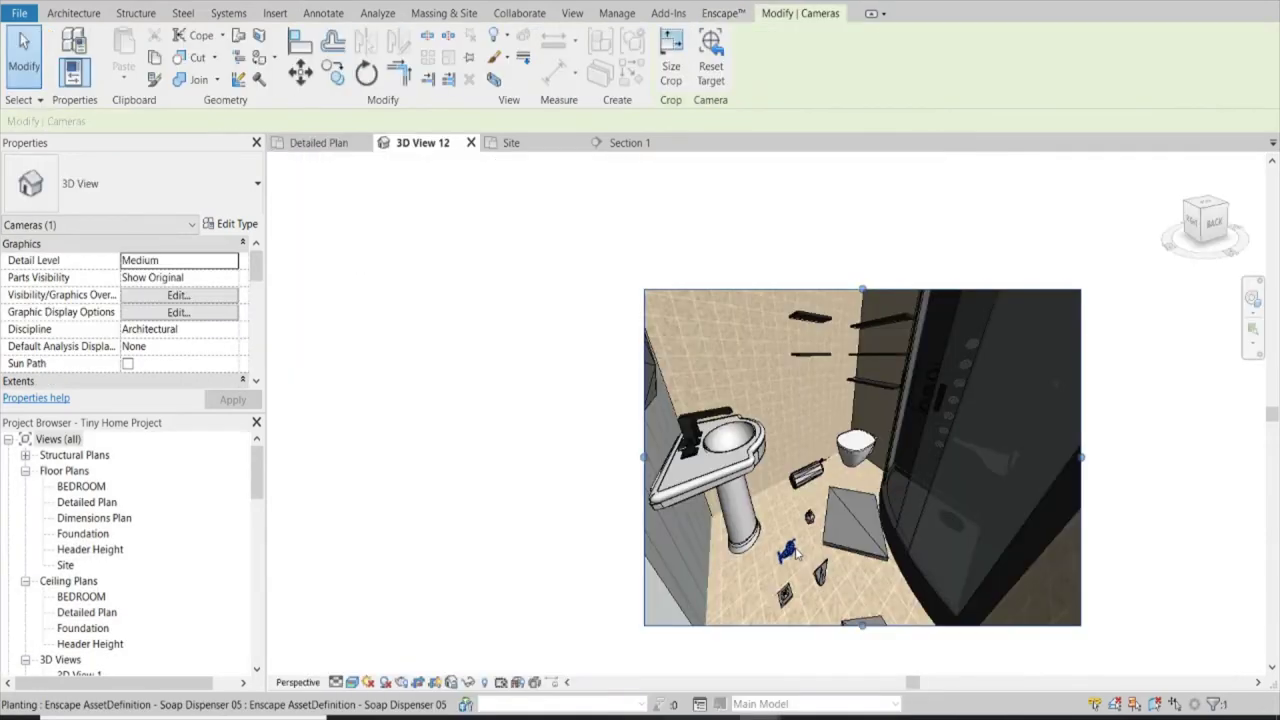
Step: In 3D View 12, set the toilet paper holder's Elevation from Level to 2' 4"
scroll(810, 568, "up", 2)
scroll(810, 568, "up", 3)
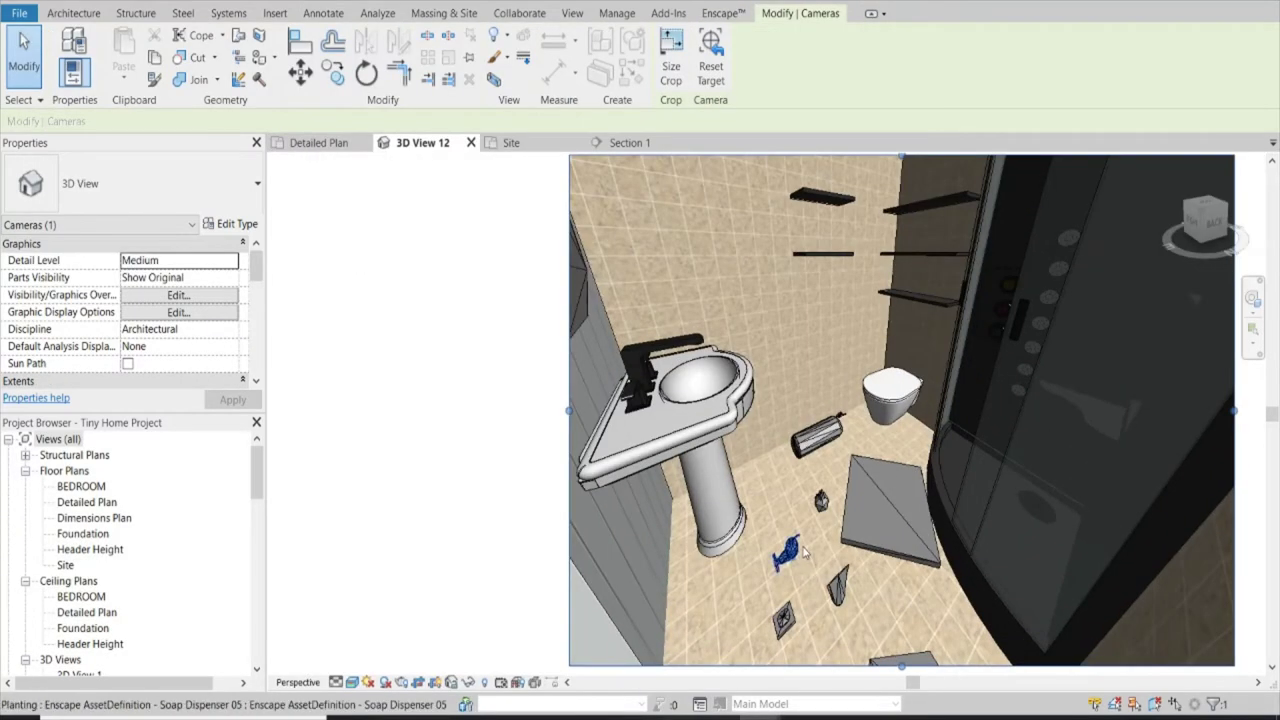
left_click(788, 550)
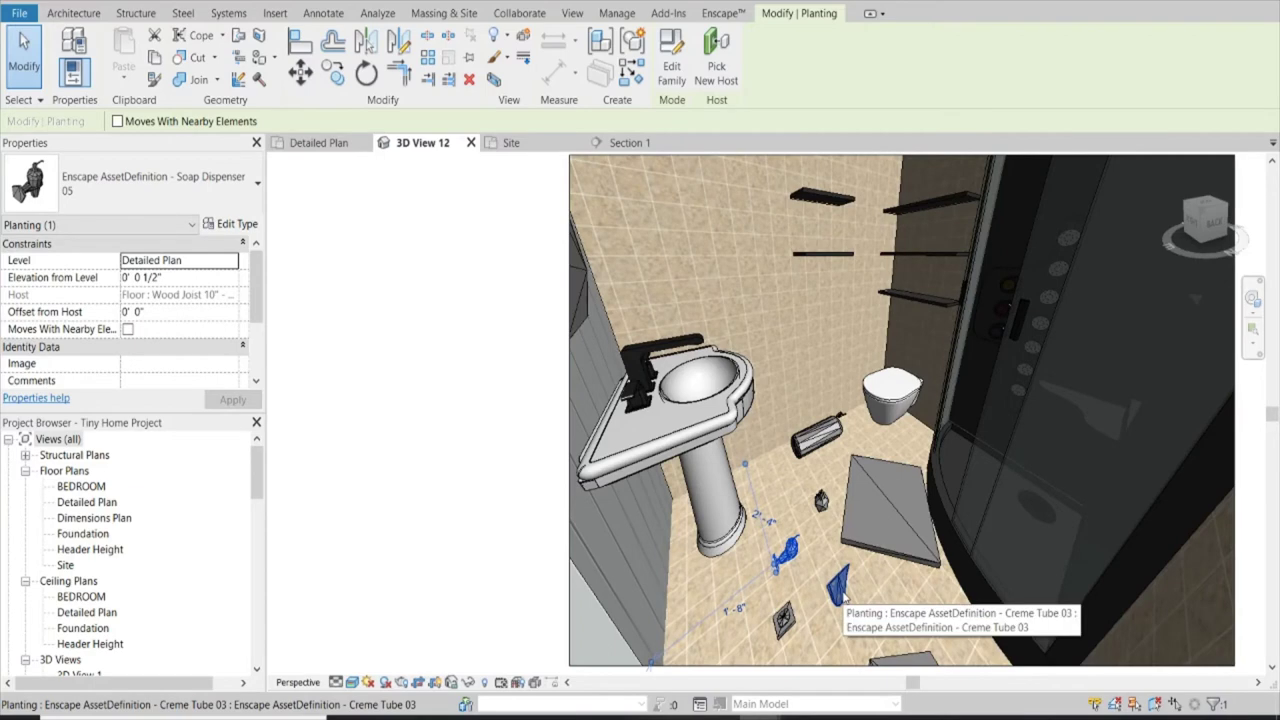
scroll(850, 410, "up", 2)
scroll(830, 440, "up", 3)
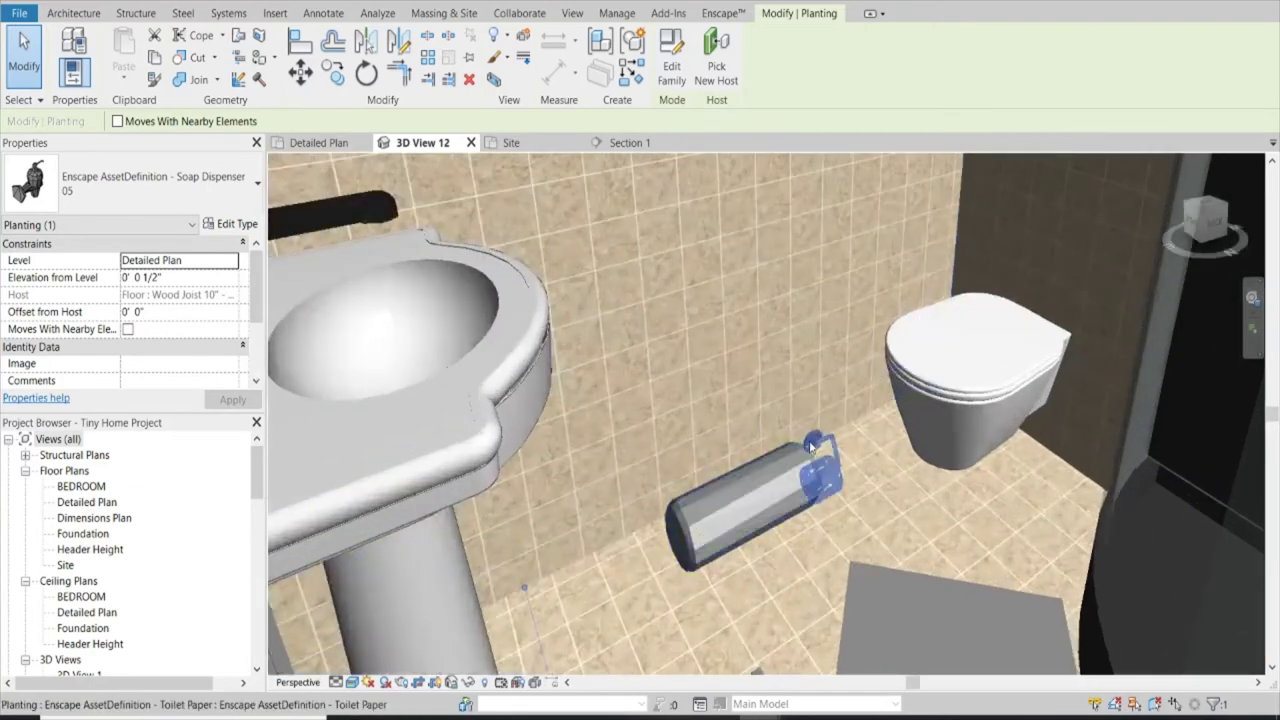
left_click(812, 448)
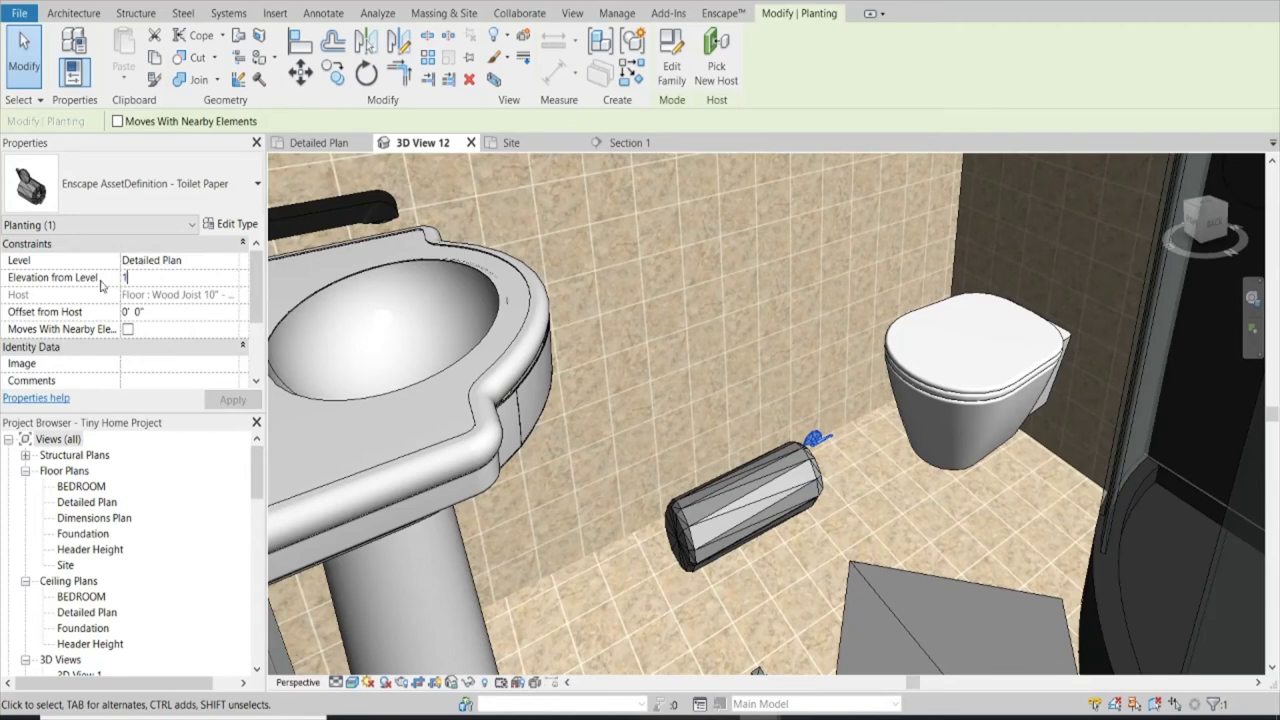
left_click(180, 277)
type("2\"")
key("Return")
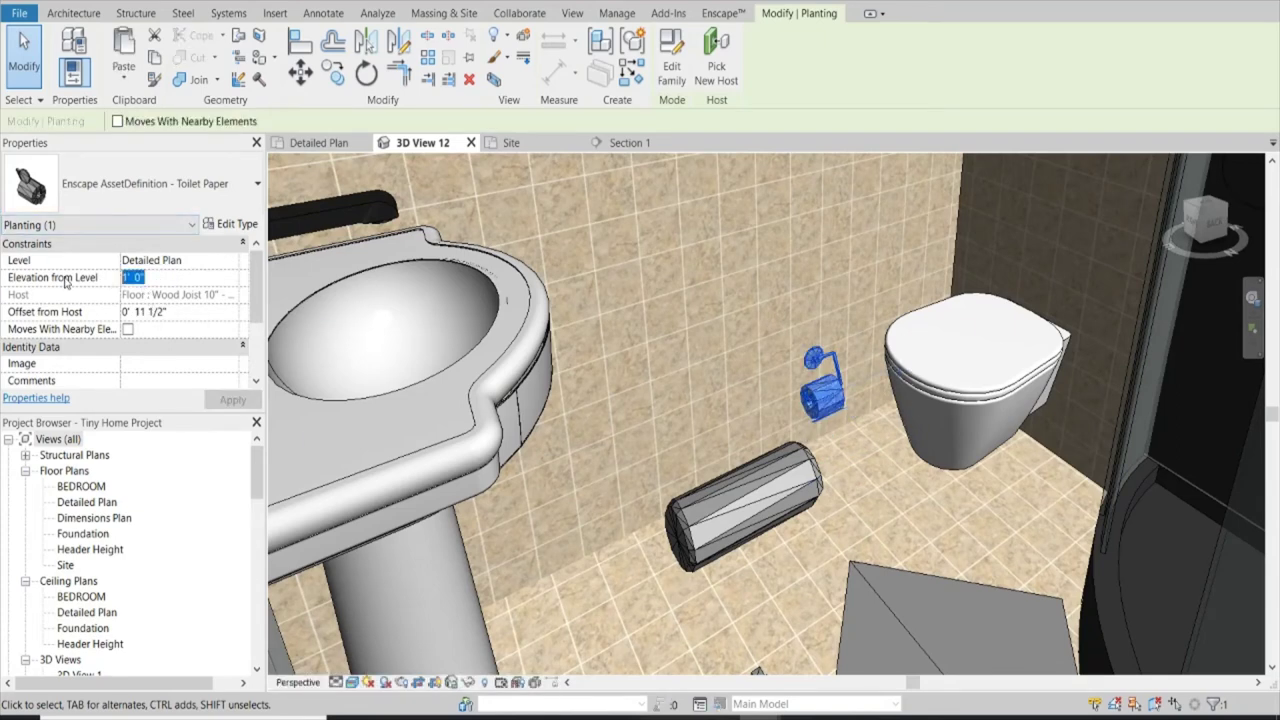
type("2")
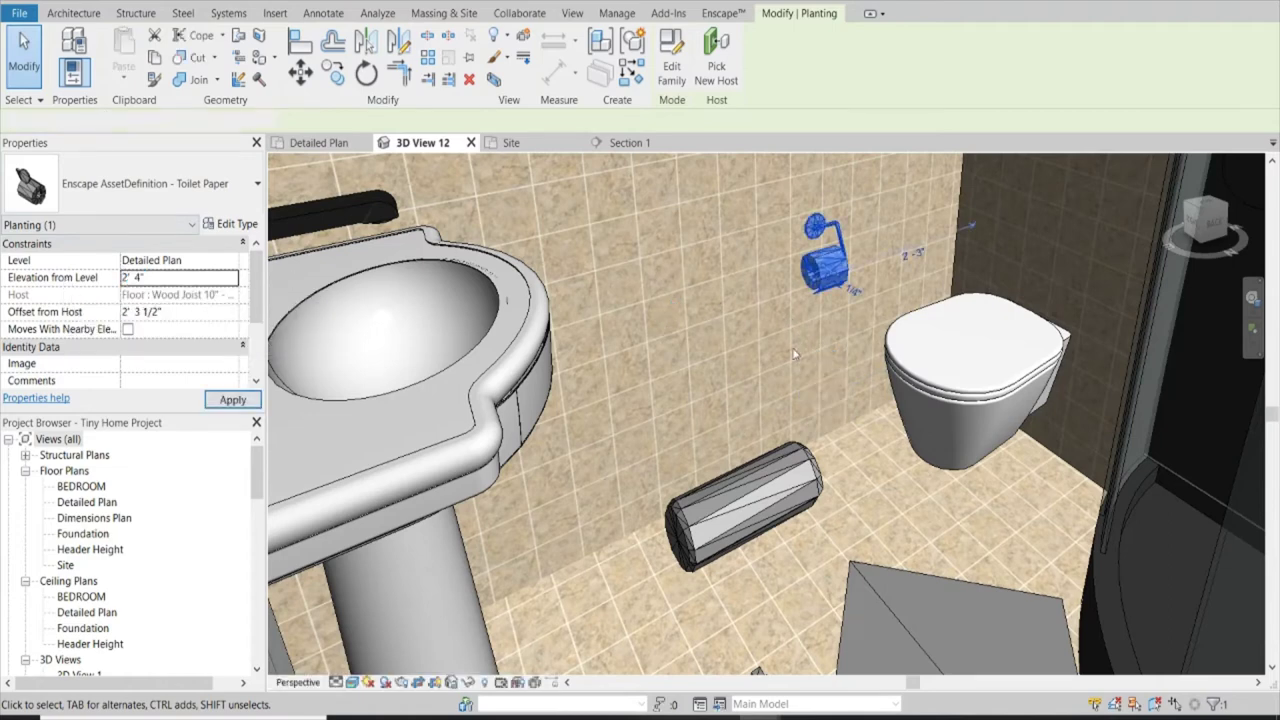
key("Escape")
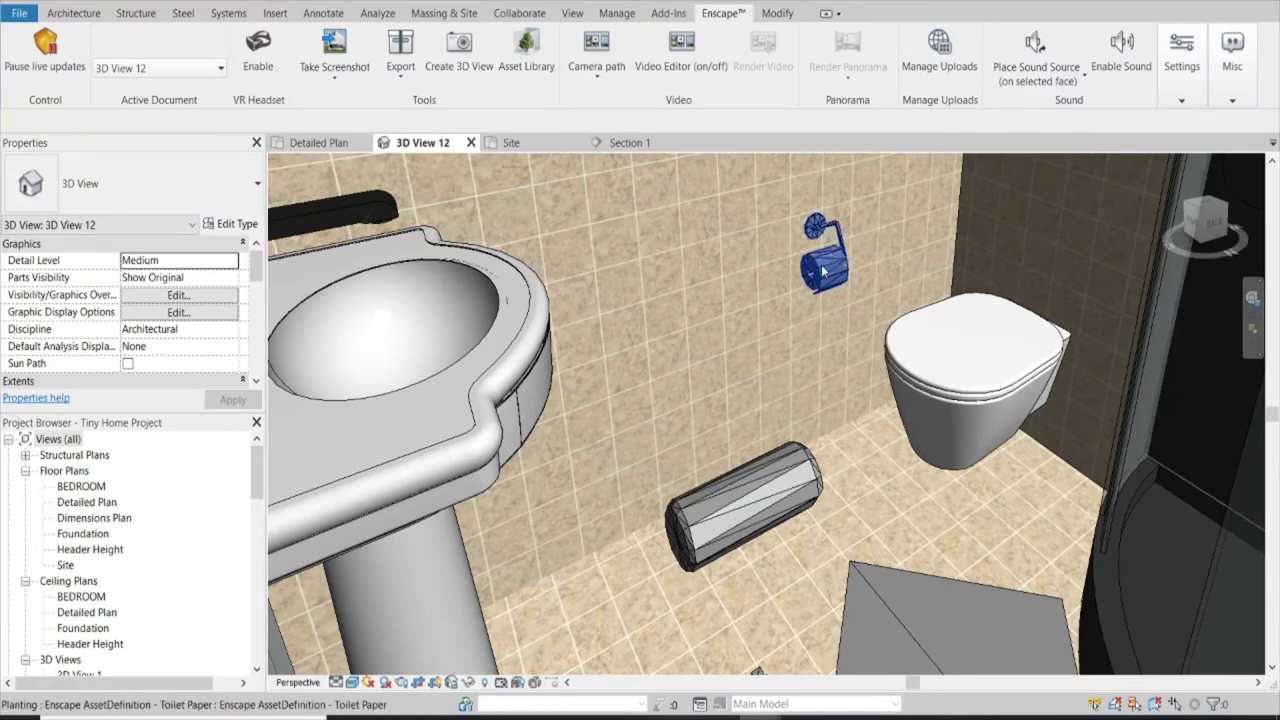
Step: Clear the invalid-value error and set the towel's Elevation from Level to 3' 7 3/4"
left_click(825, 262)
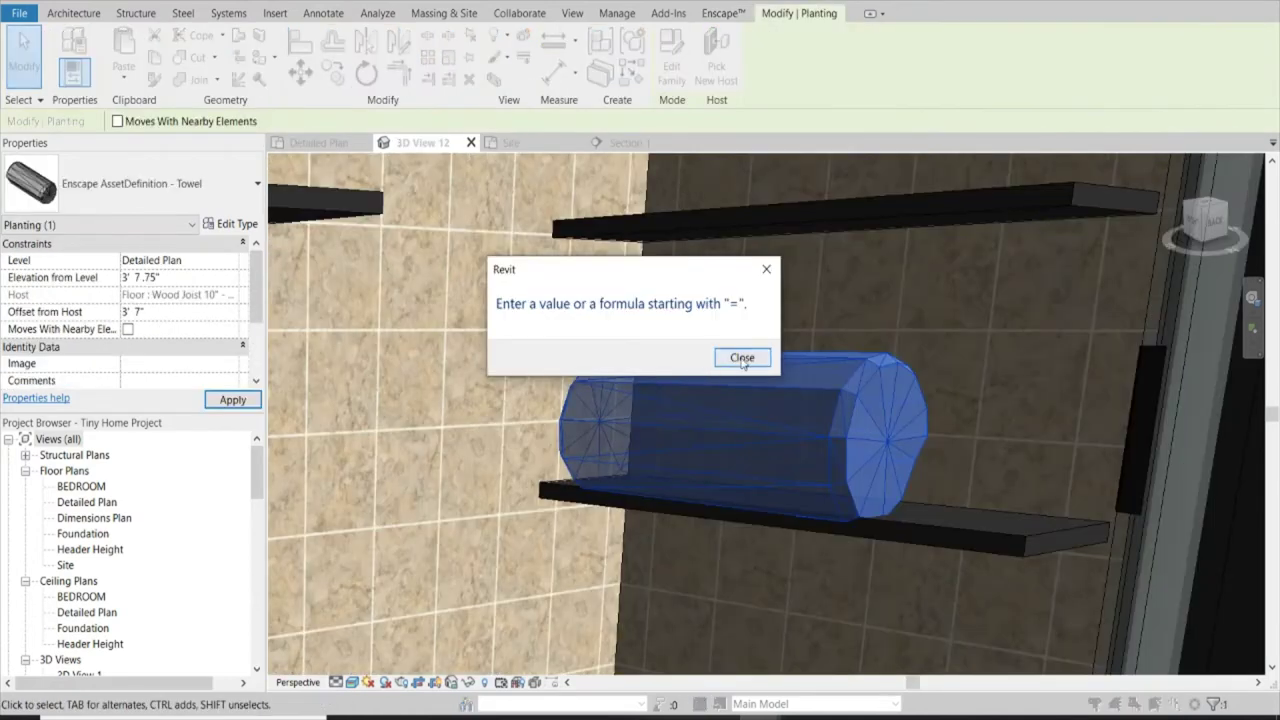
left_click(742, 358)
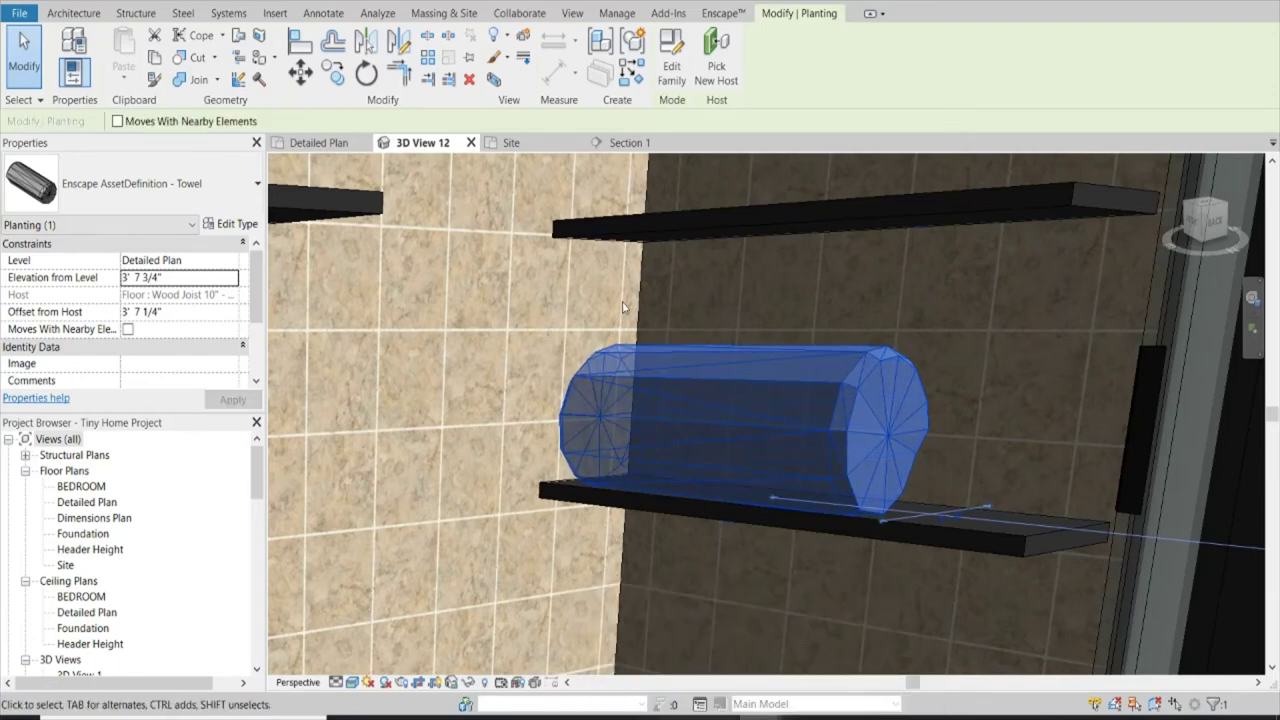
key("Escape")
scroll(586, 300, "down", 6)
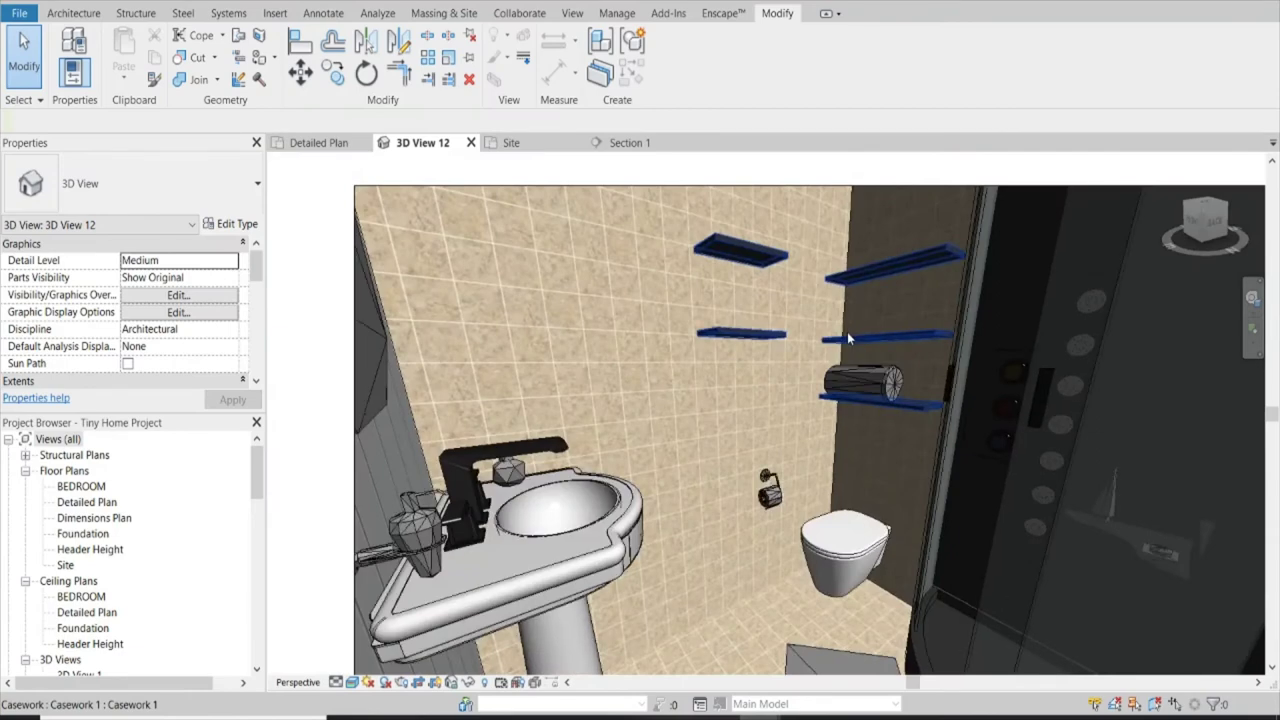
scroll(742, 449, "down", 3)
scroll(742, 449, "down", 2)
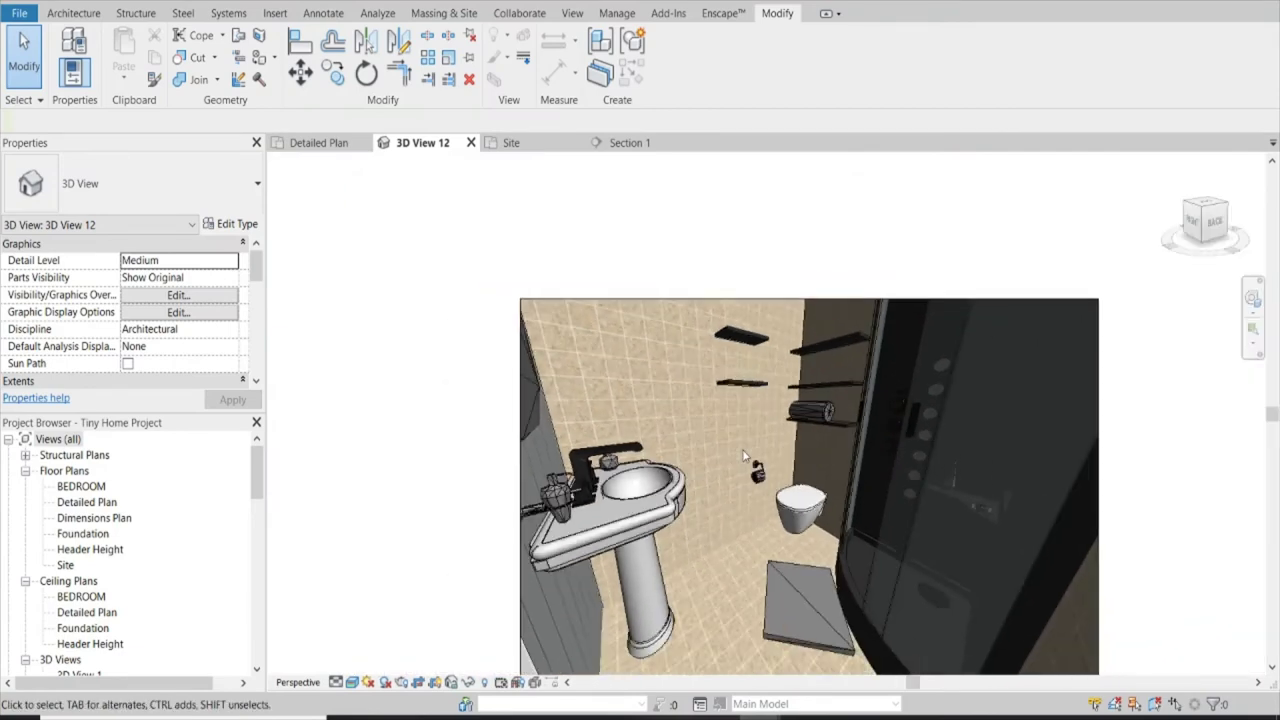
scroll(742, 449, "down", 2)
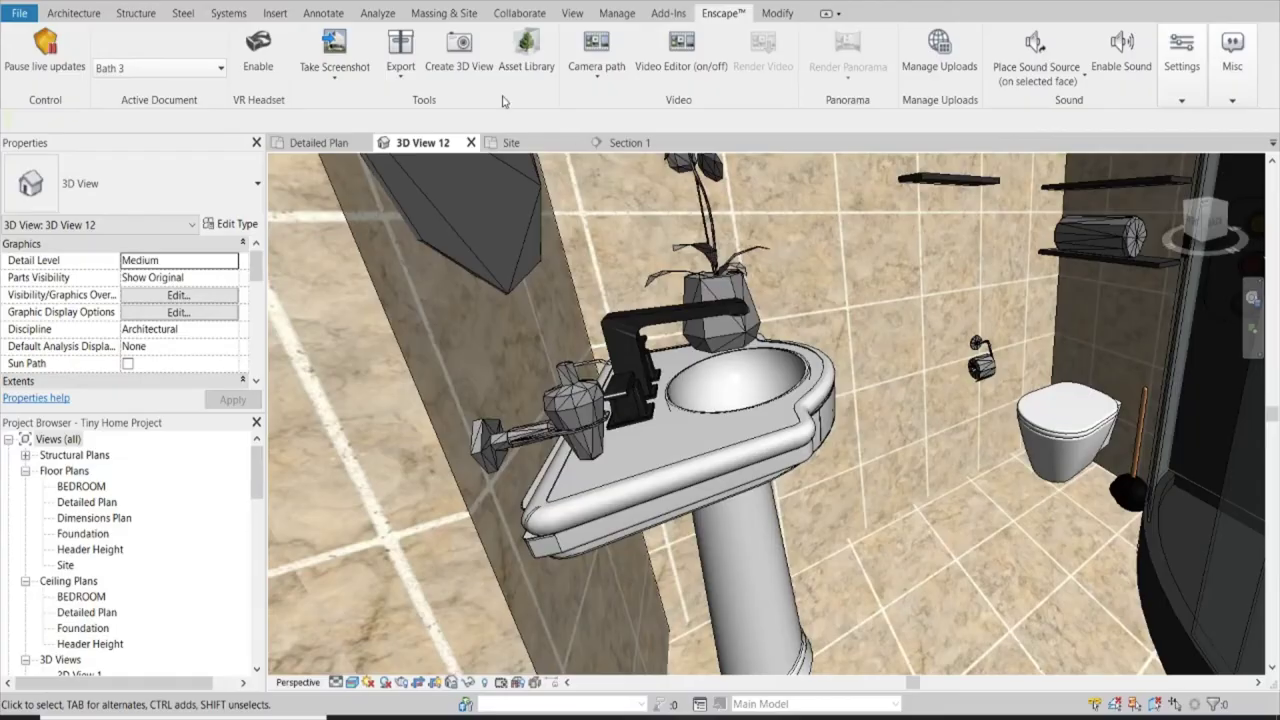
Step: In Detailed Plan, nudge Flower Vase 02 two steps right and three up, then open Section 1
left_click(318, 143)
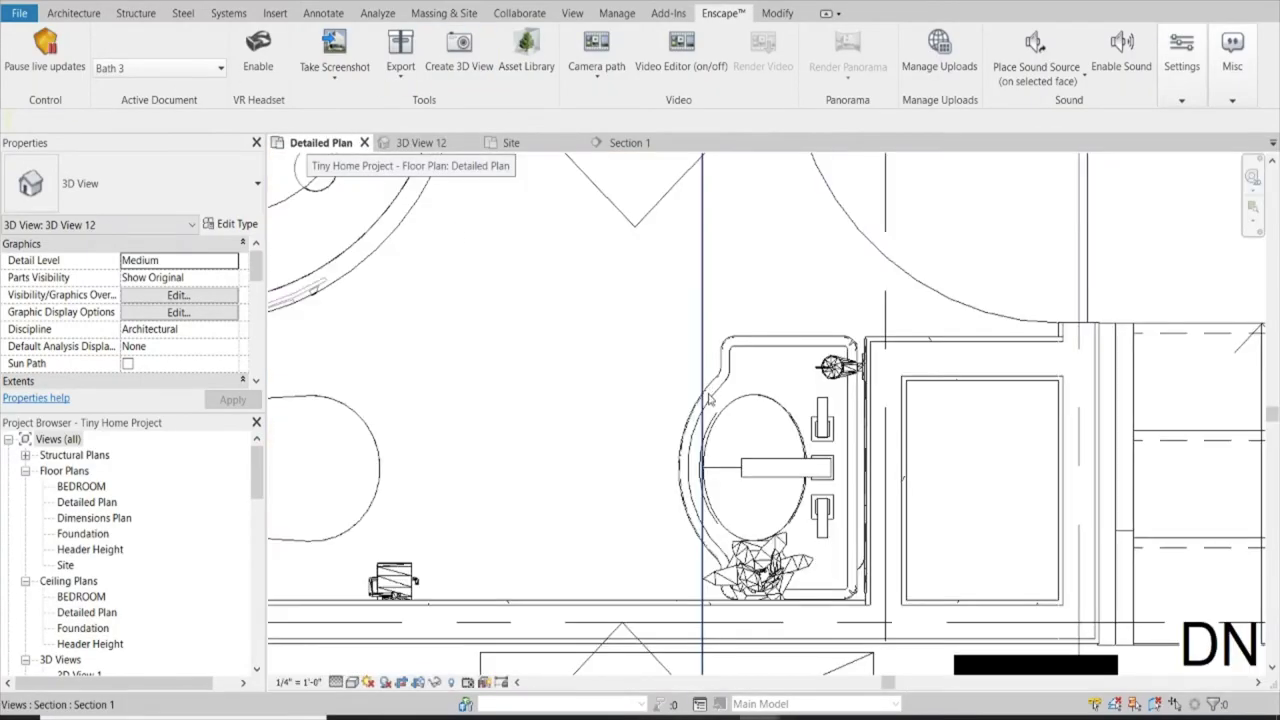
left_click(760, 566)
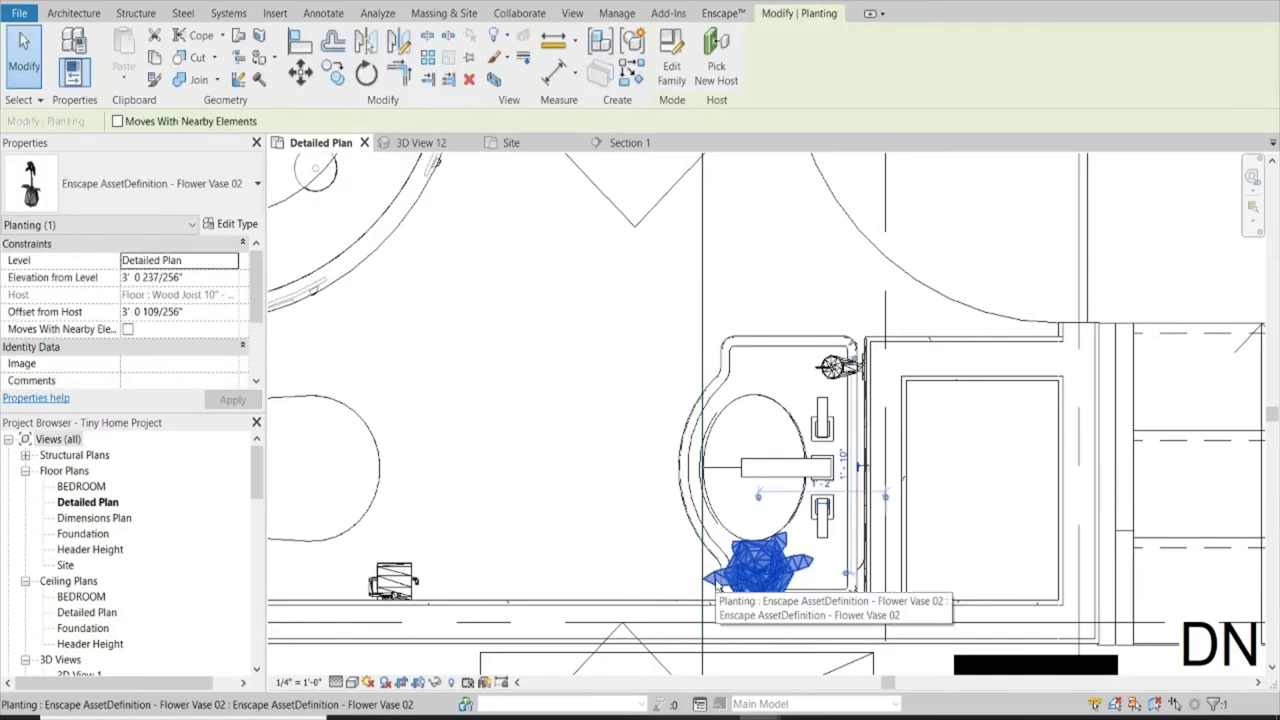
key("Right")
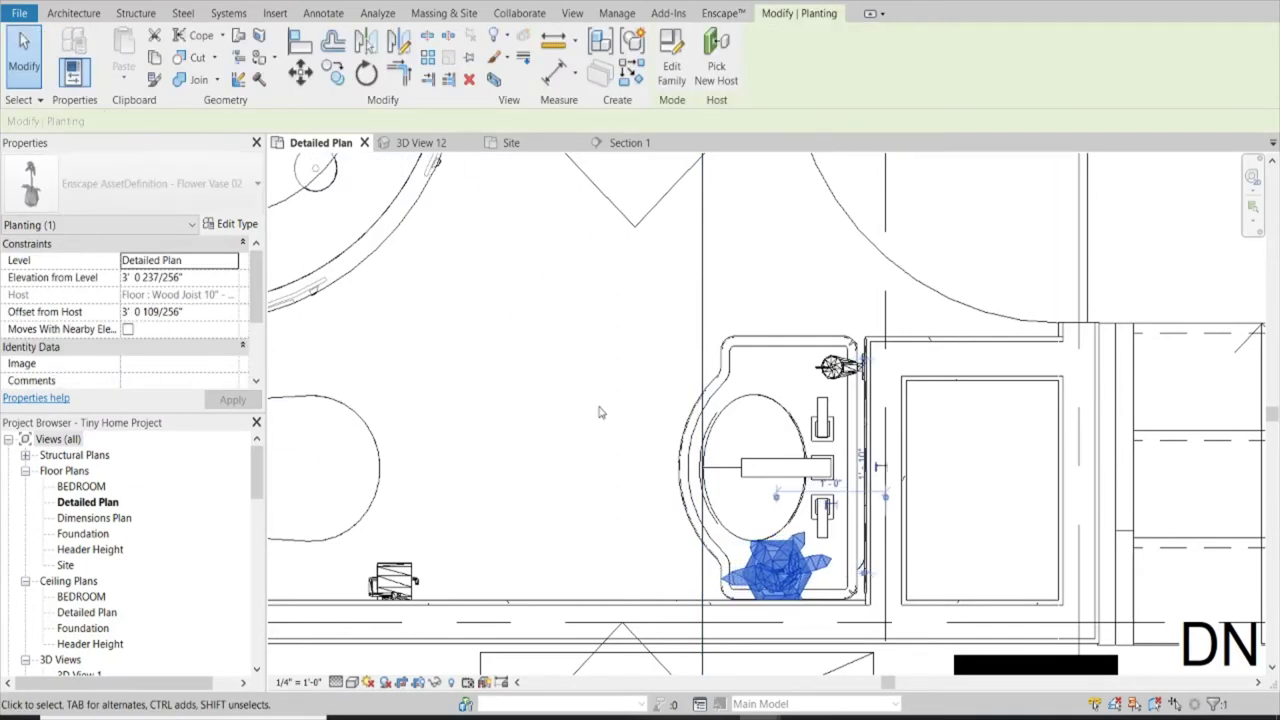
key("Right")
key("Up")
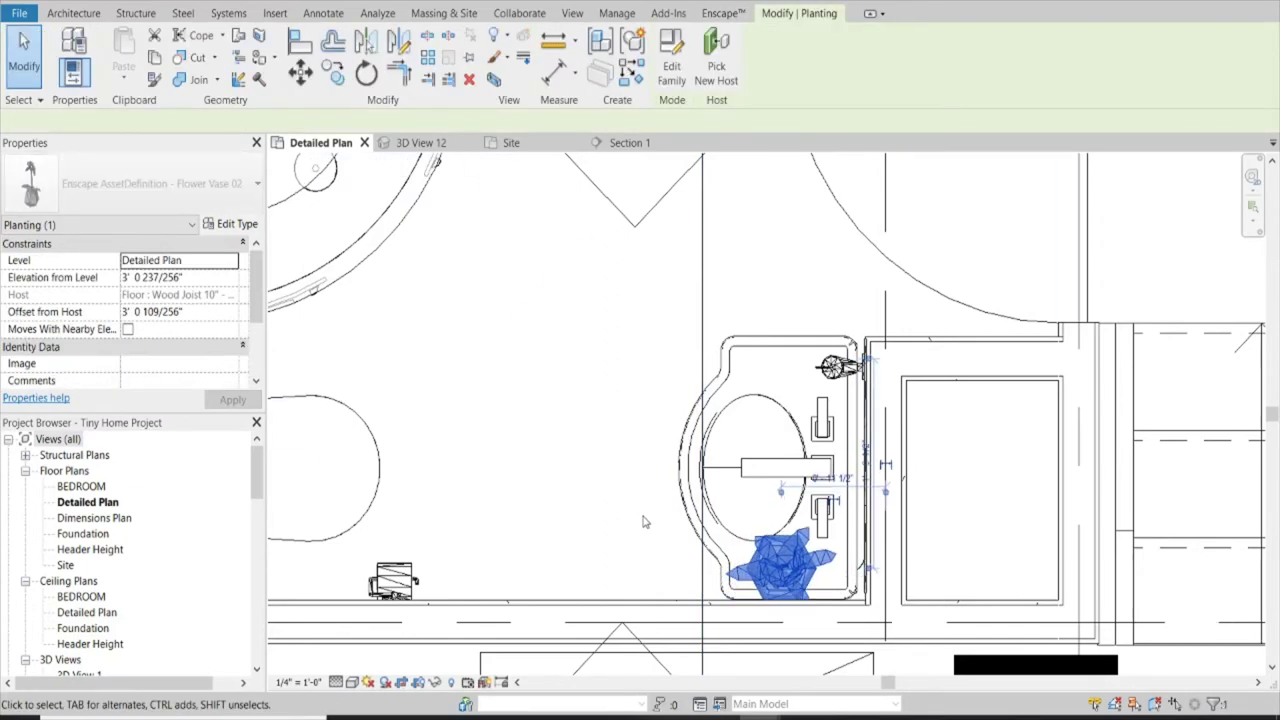
key("Up")
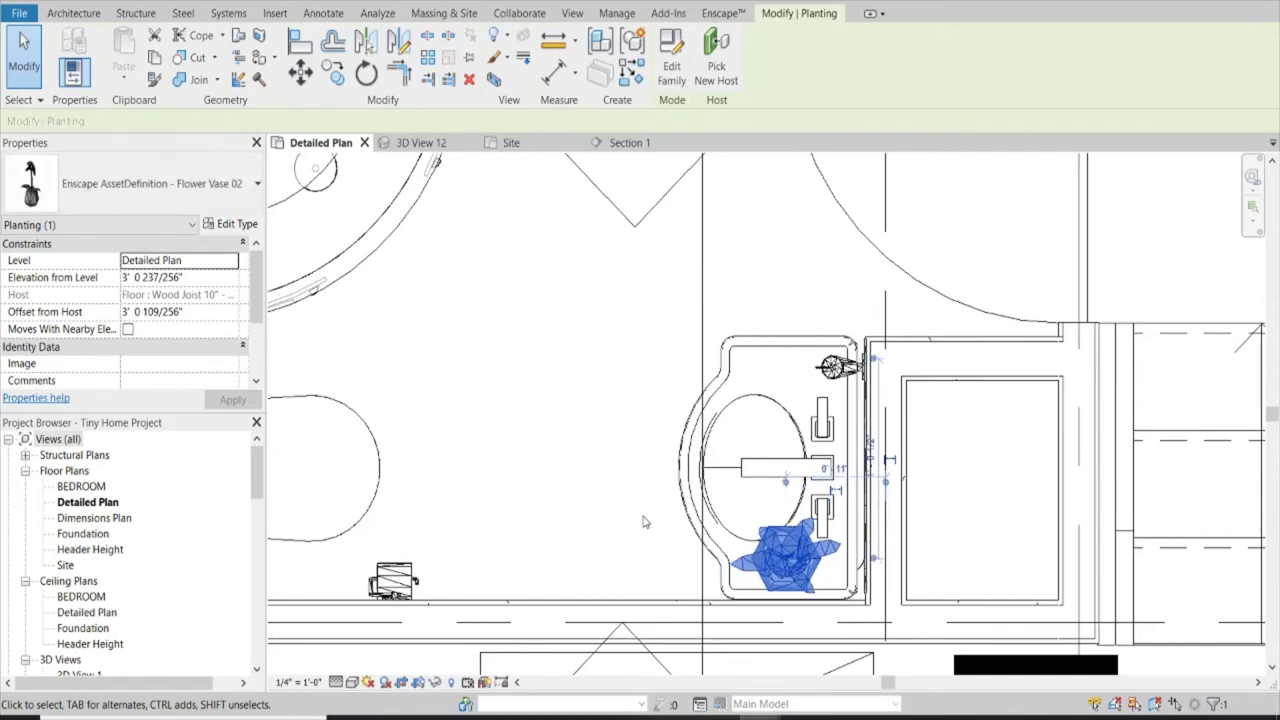
key("Up")
left_click(648, 144)
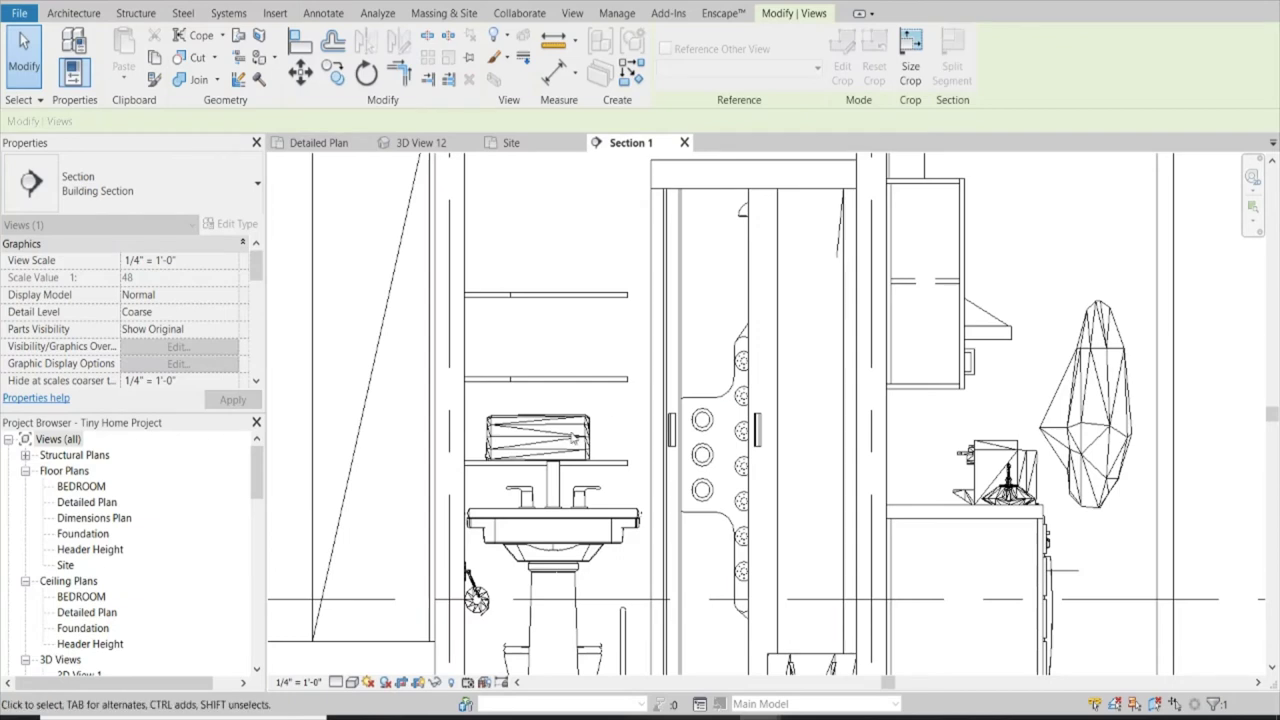
Step: Copy the rolled towel onto the middle shelf
left_click(560, 440)
scroll(615, 418, "up", 2)
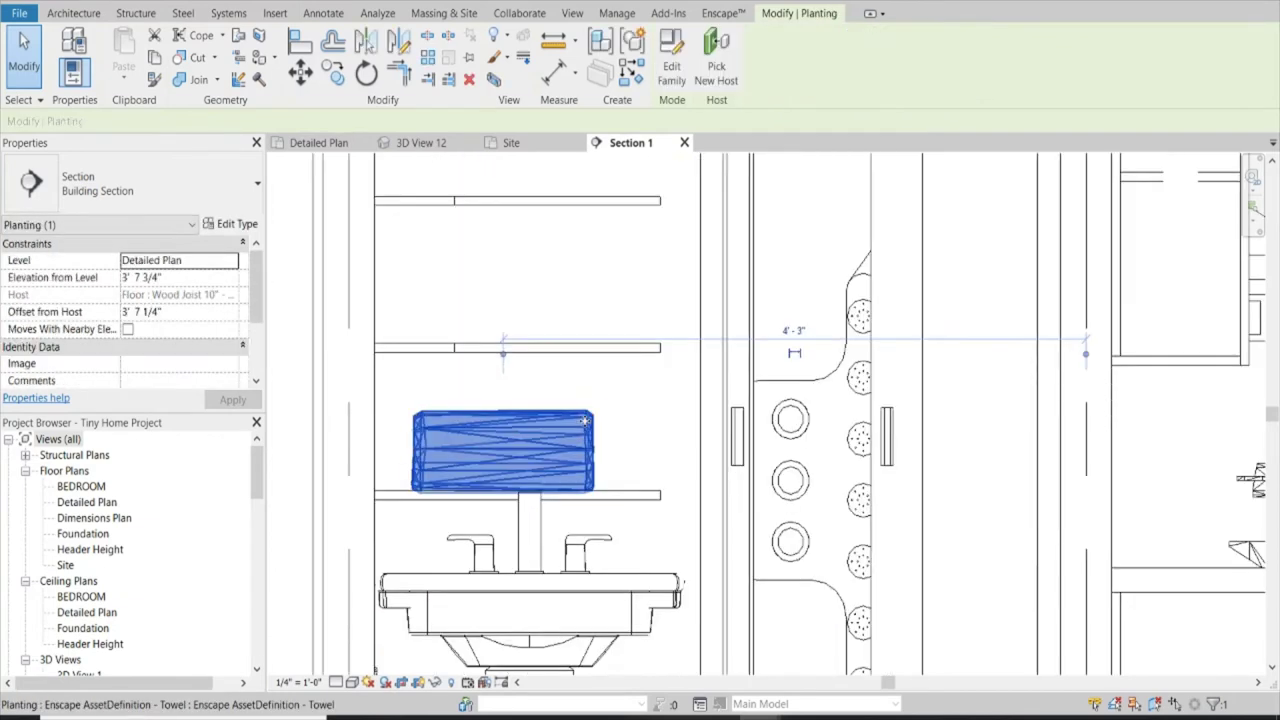
scroll(530, 460, "up", 2)
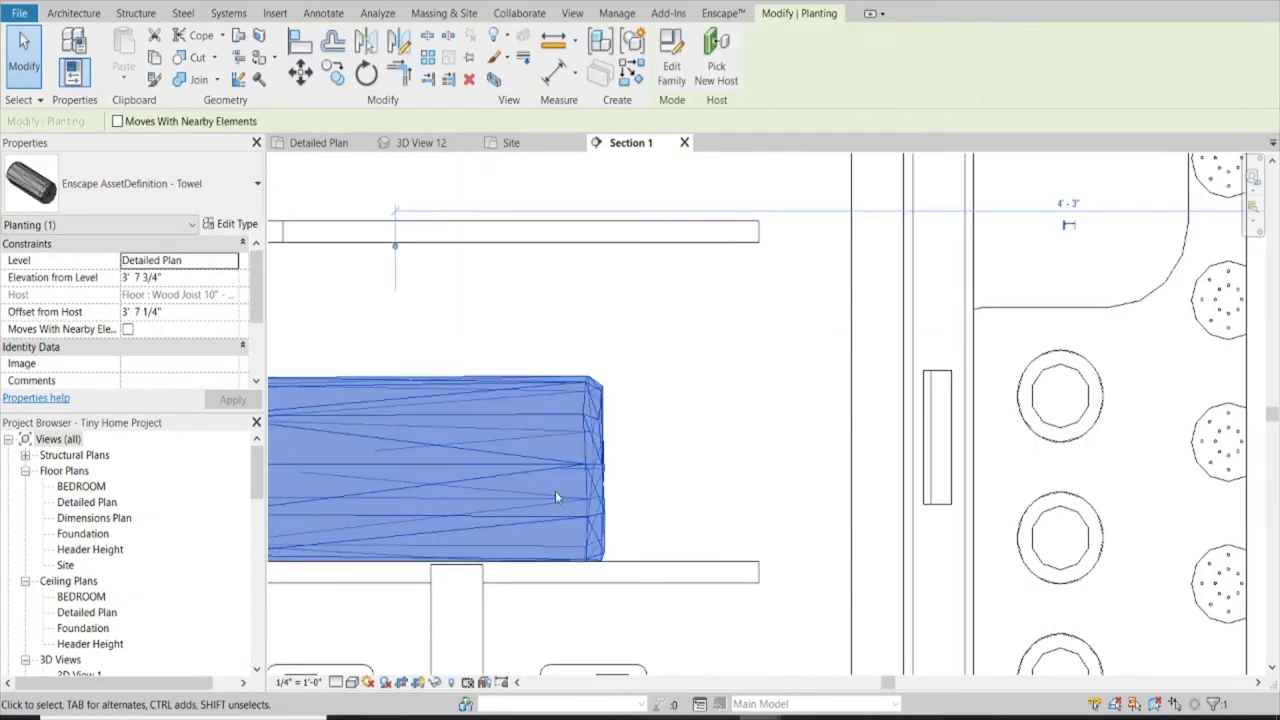
left_click(330, 80)
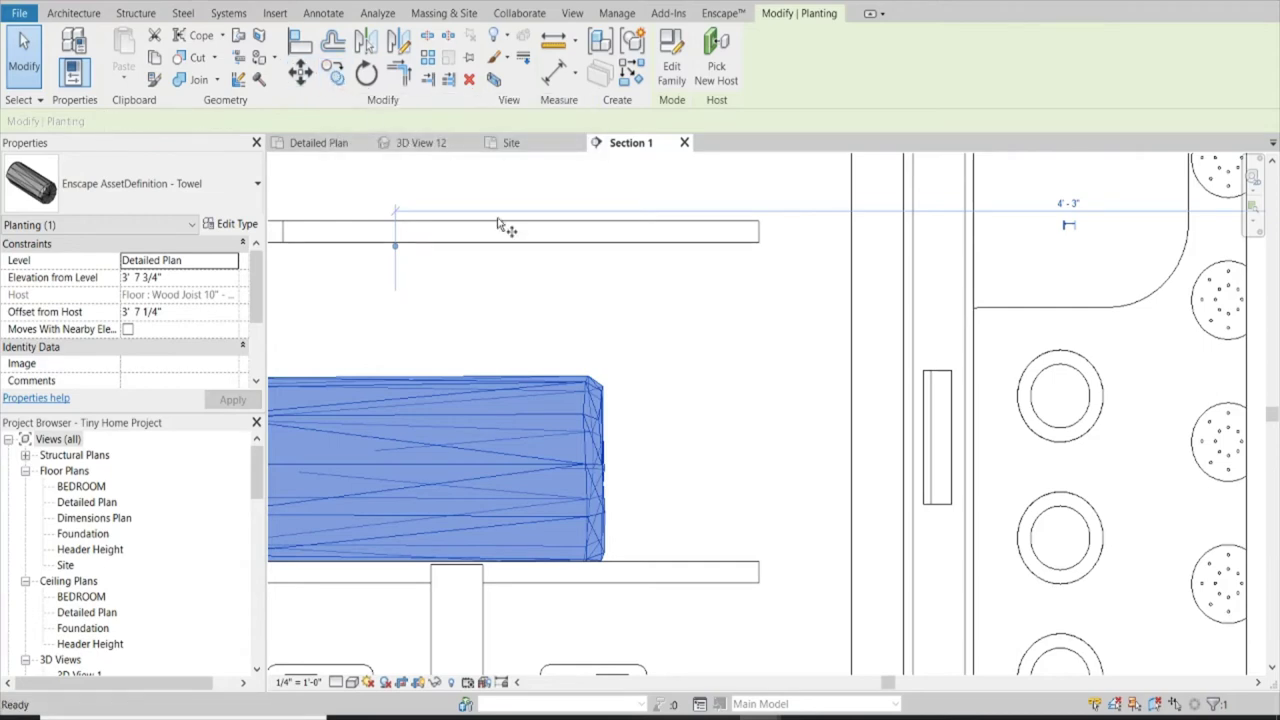
left_click(757, 563)
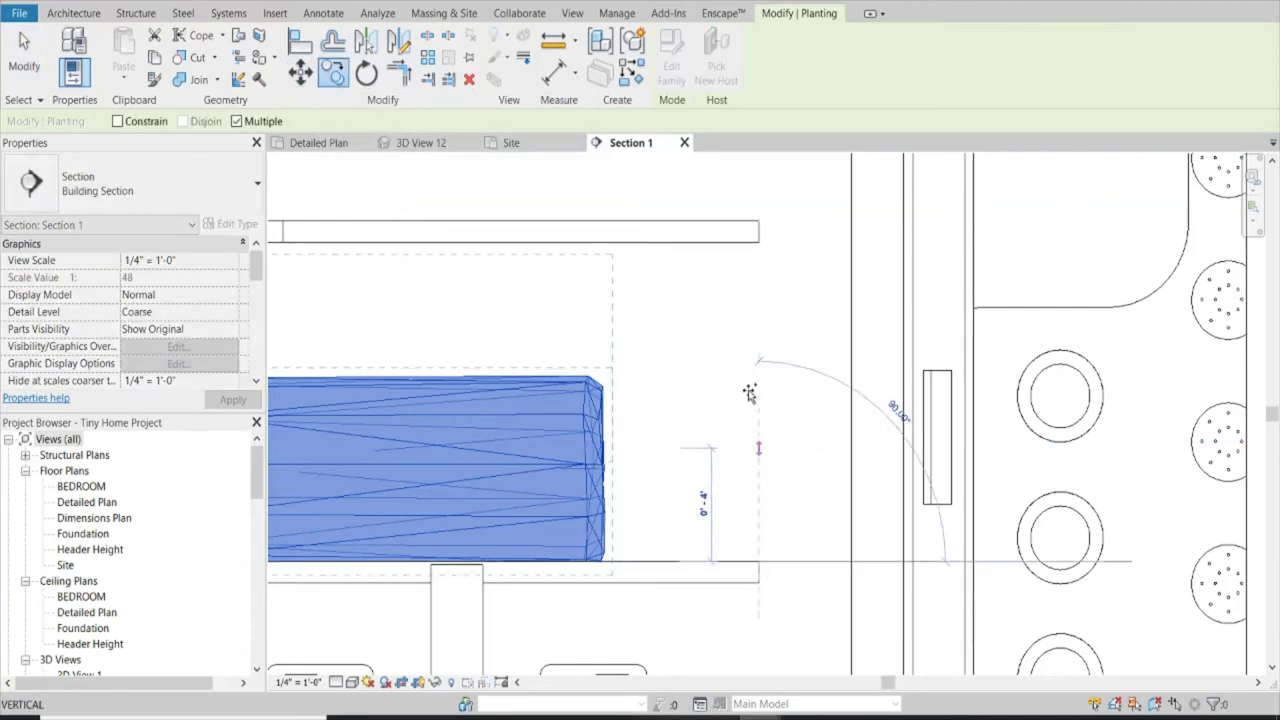
left_click(760, 224)
scroll(758, 440, "down", 5)
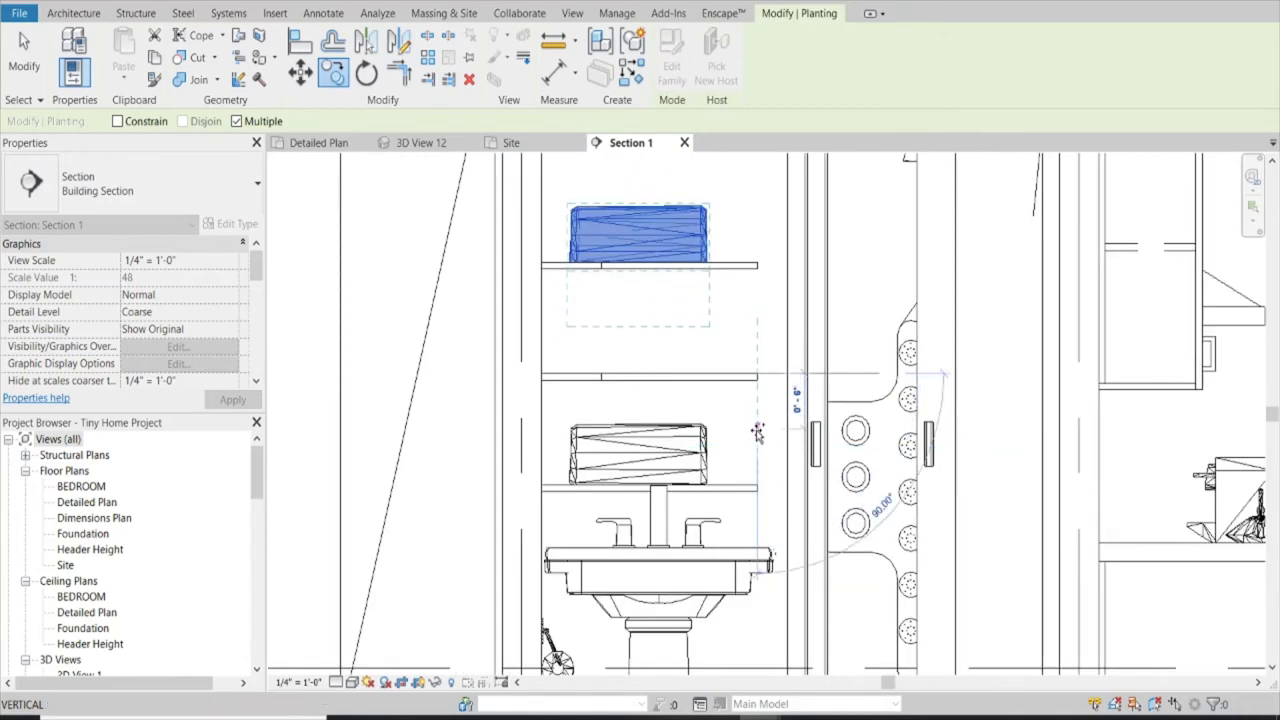
left_click(758, 468)
key("Escape")
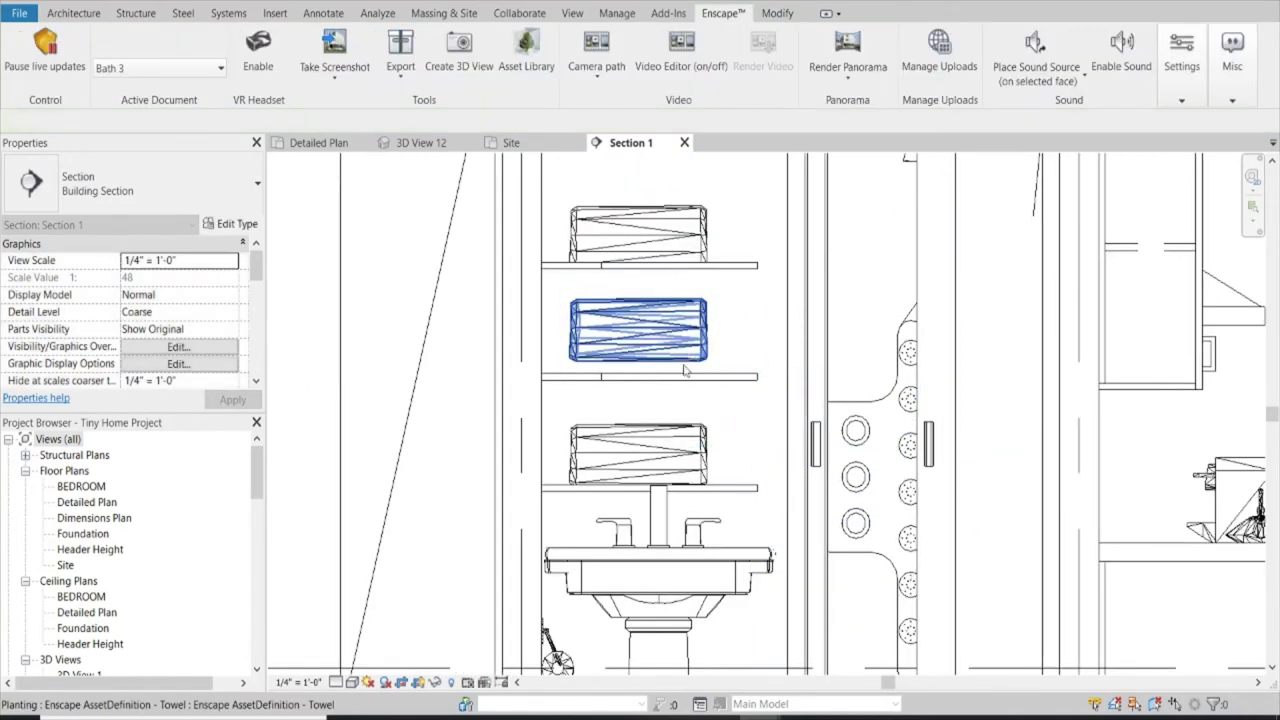
Step: Nudge the middle-shelf towel down onto the board and view it in Enscape
scroll(700, 362, "up", 2)
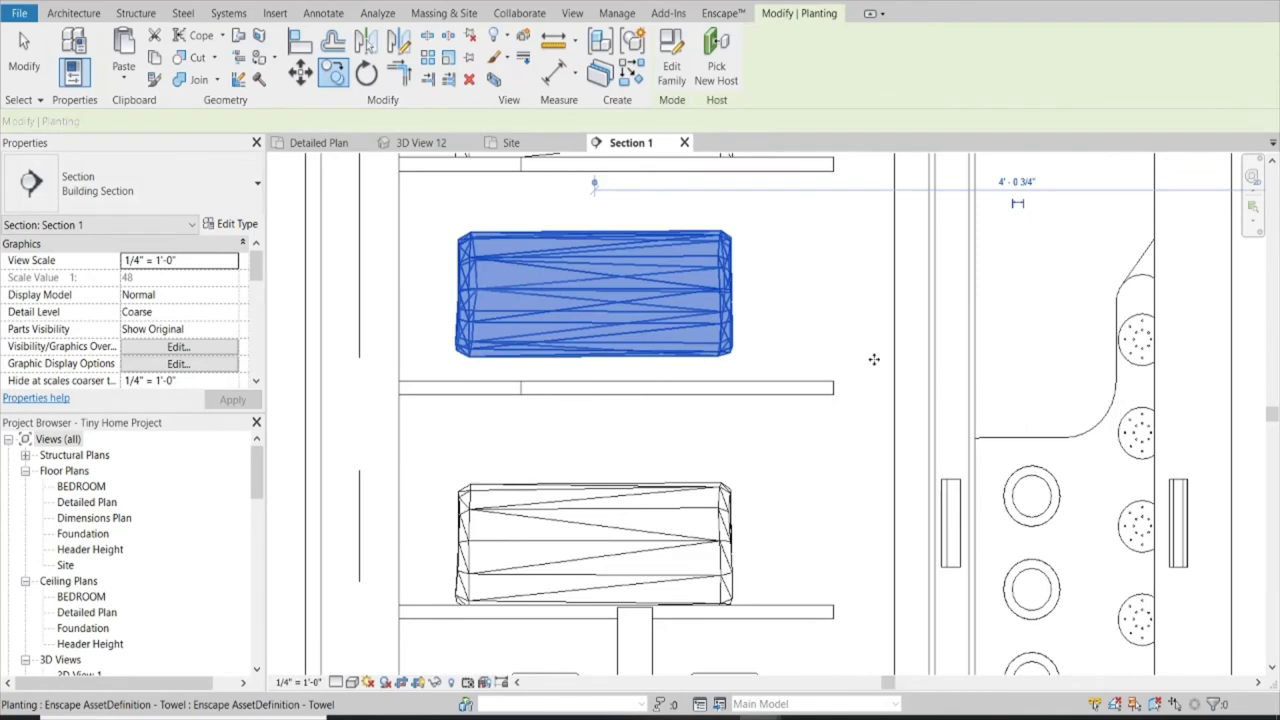
scroll(705, 360, "up", 1)
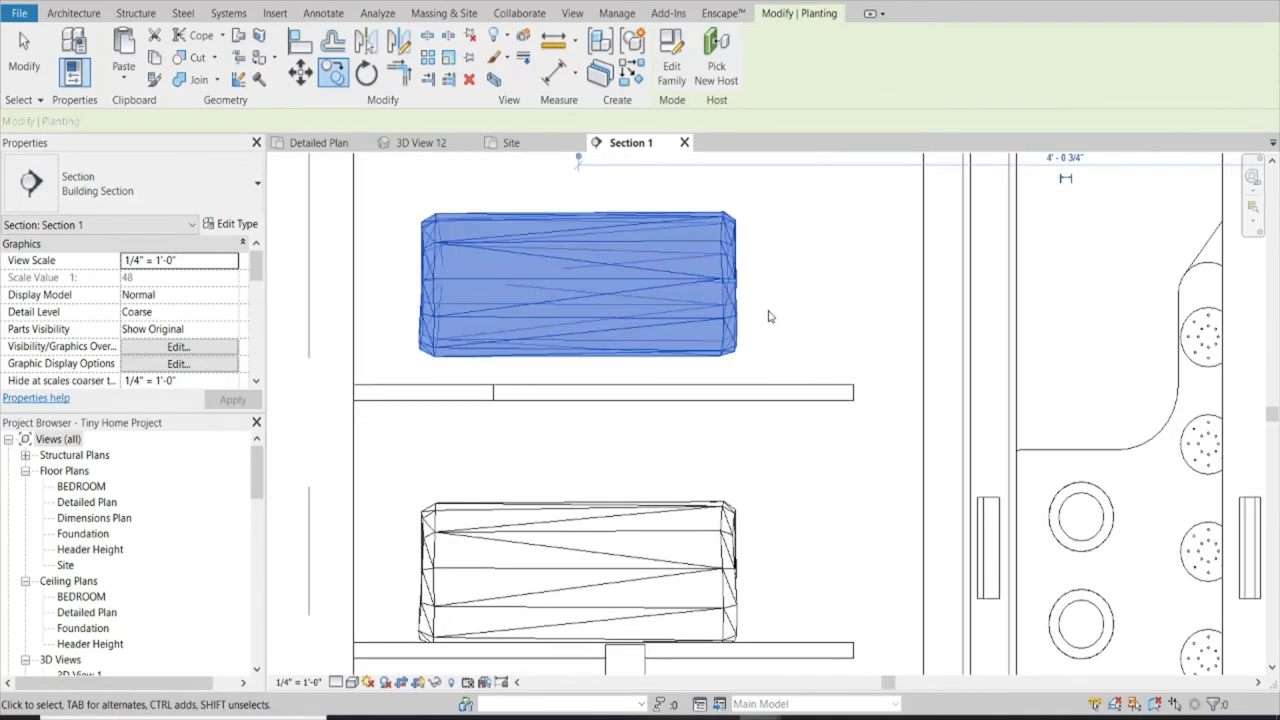
left_click(723, 386)
scroll(723, 386, "up", 3)
scroll(779, 387, "up", 3)
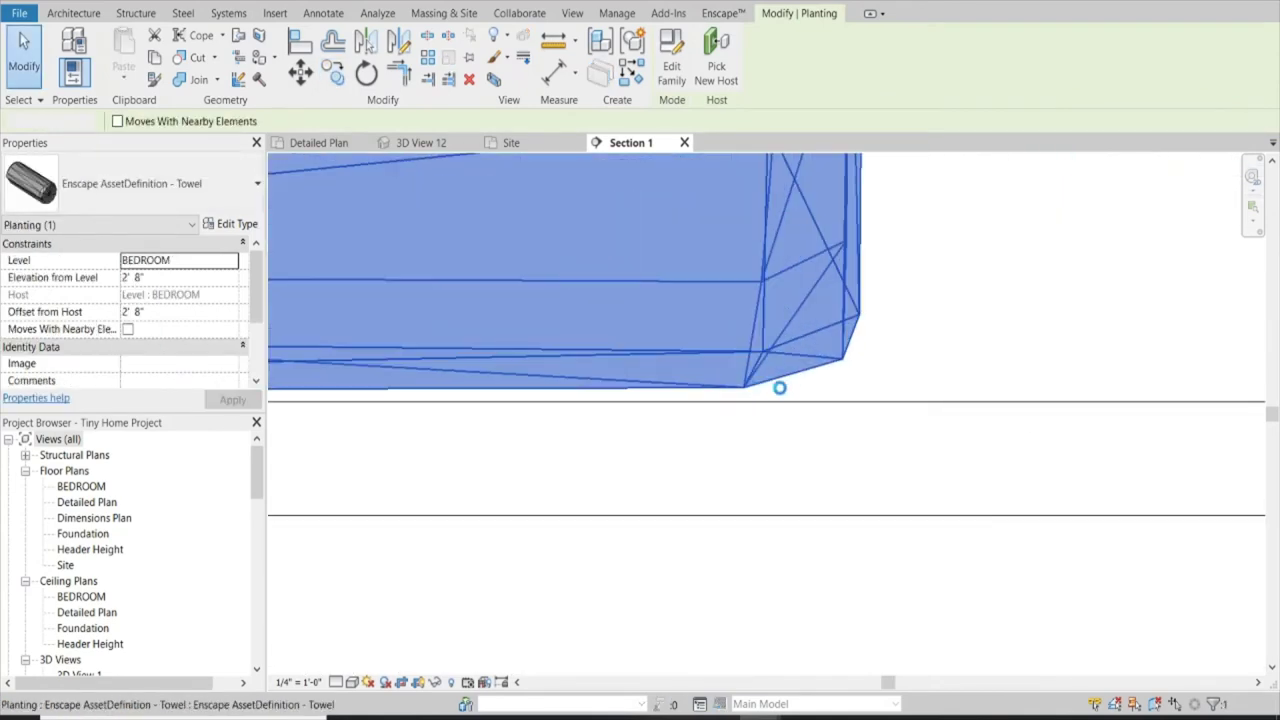
scroll(810, 397, "up", 2)
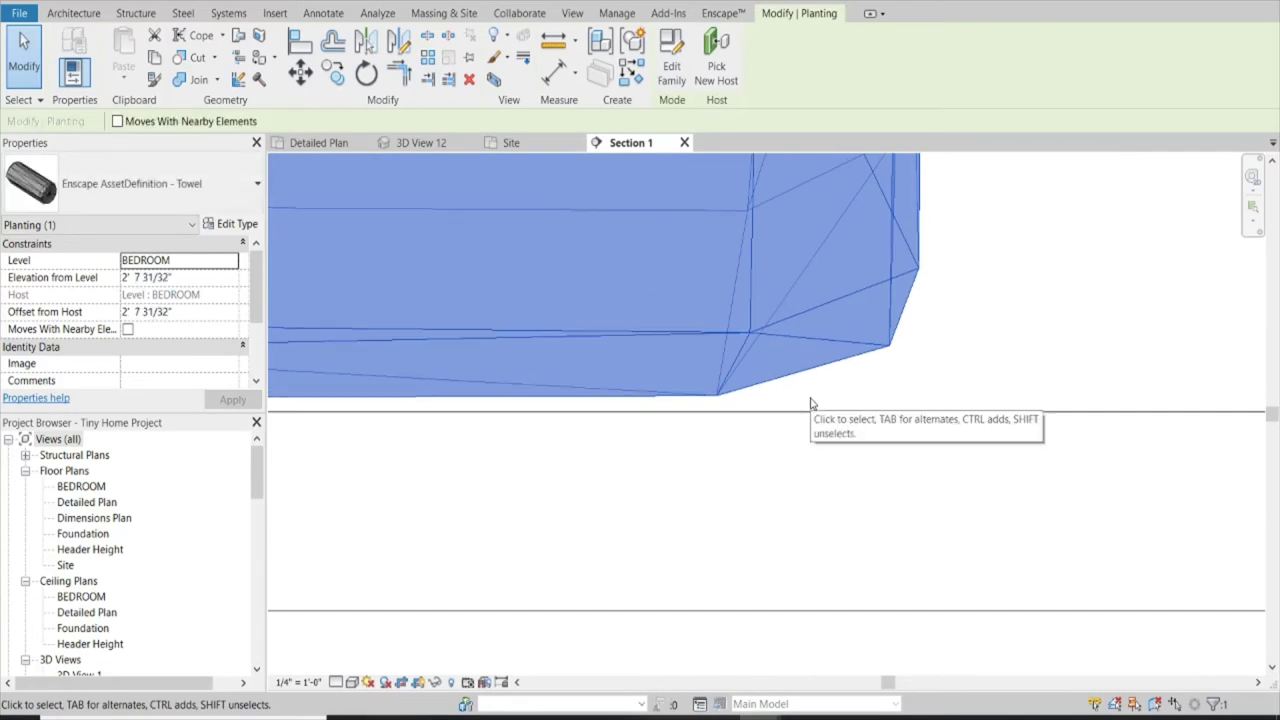
key("Down")
key("Down")
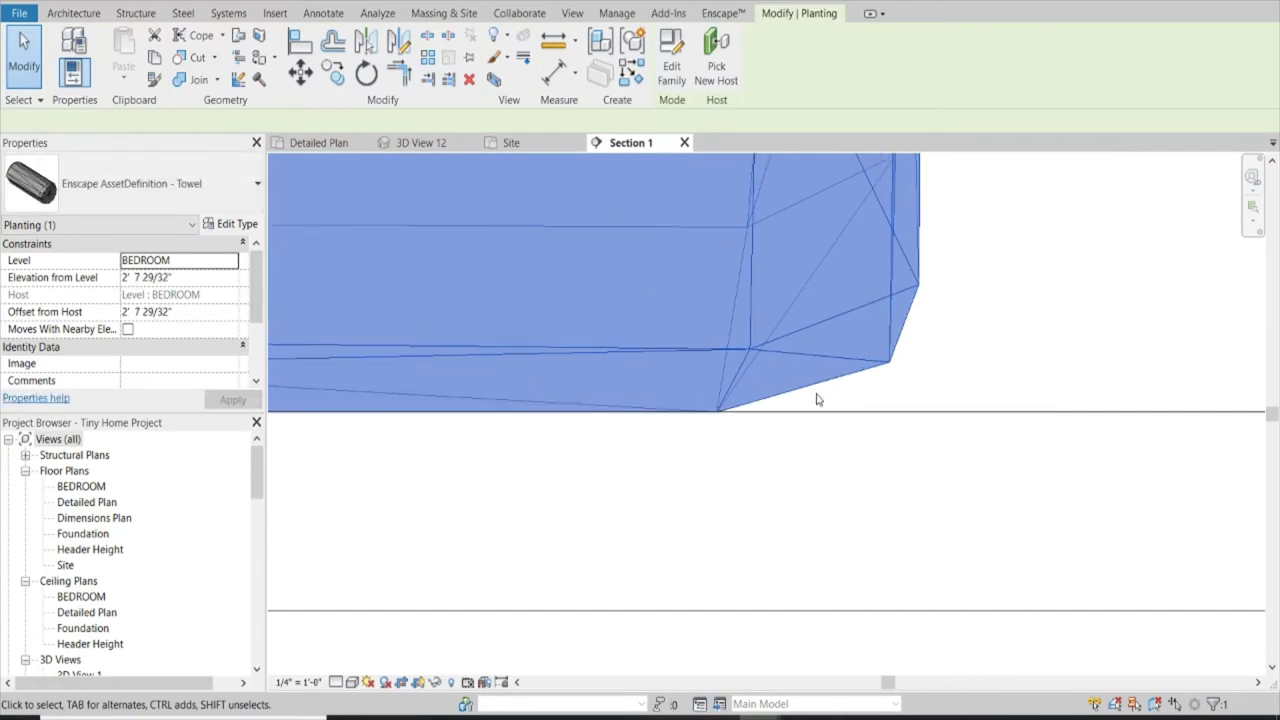
scroll(816, 399, "down", 4)
left_click(723, 13)
key("Escape")
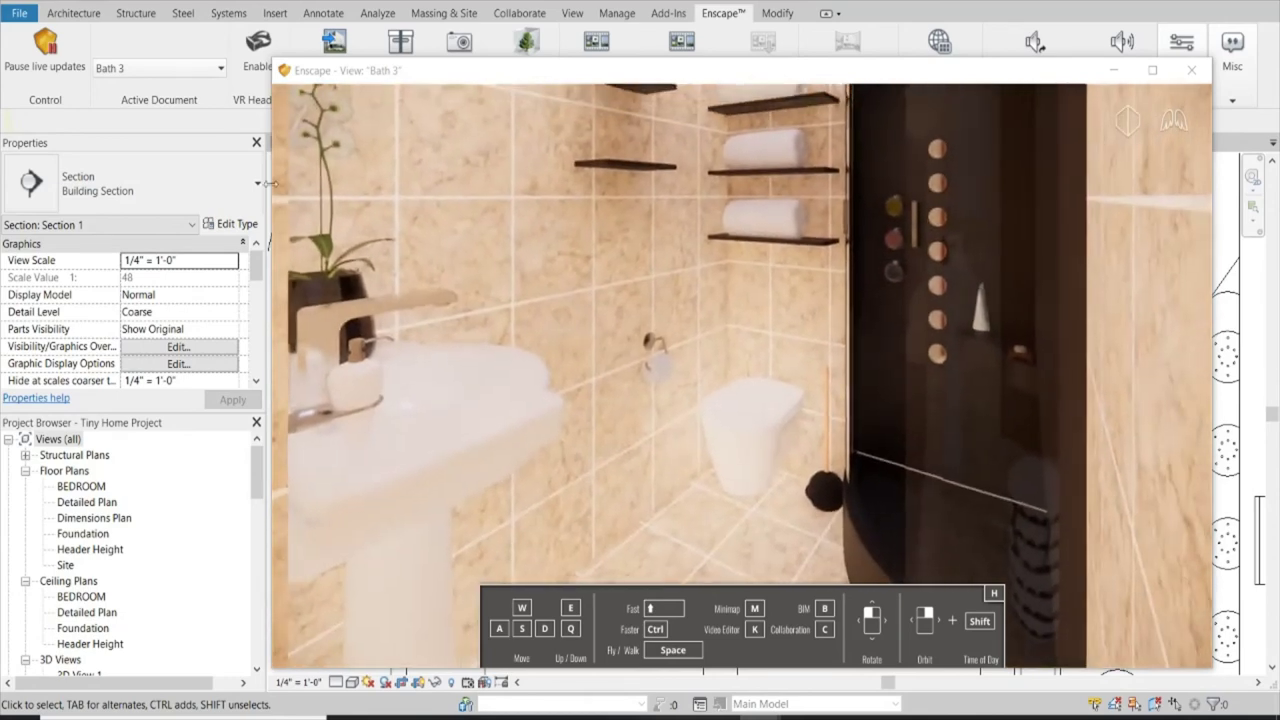
Step: Render Bath 1 full screen in Enscape and shift the time of day from morning toward midday
left_click(199, 75)
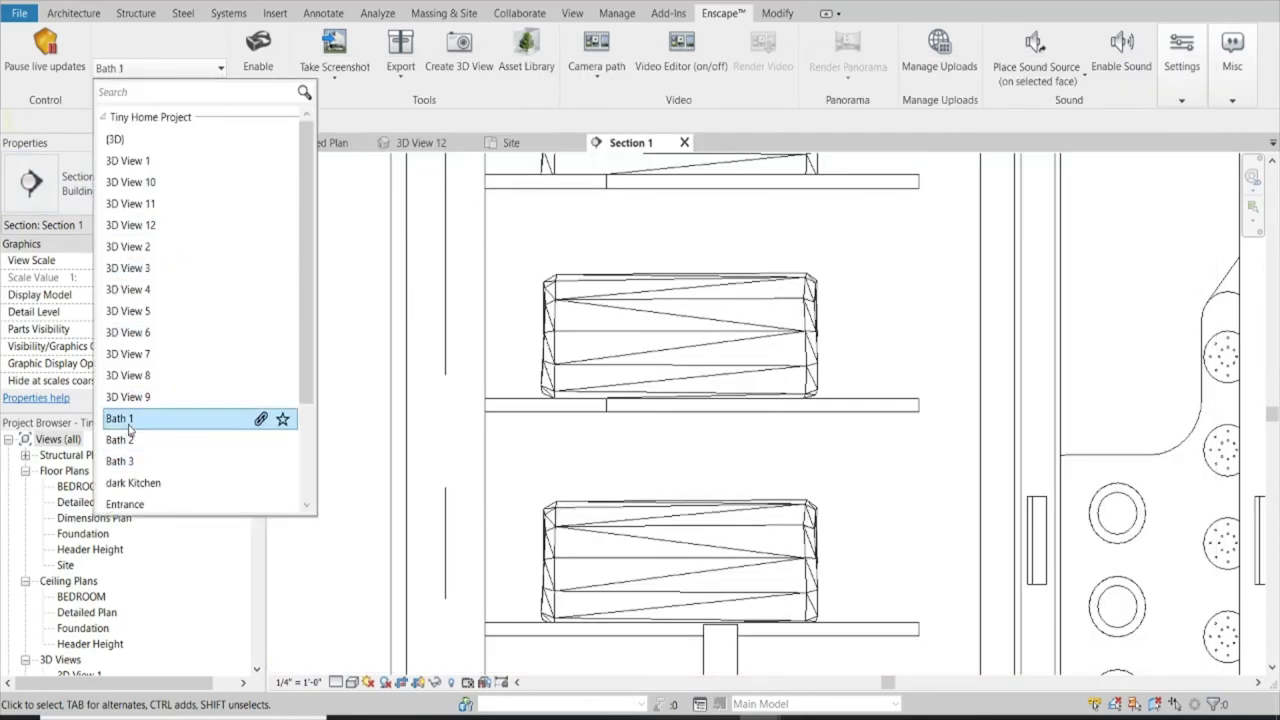
left_click(760, 716)
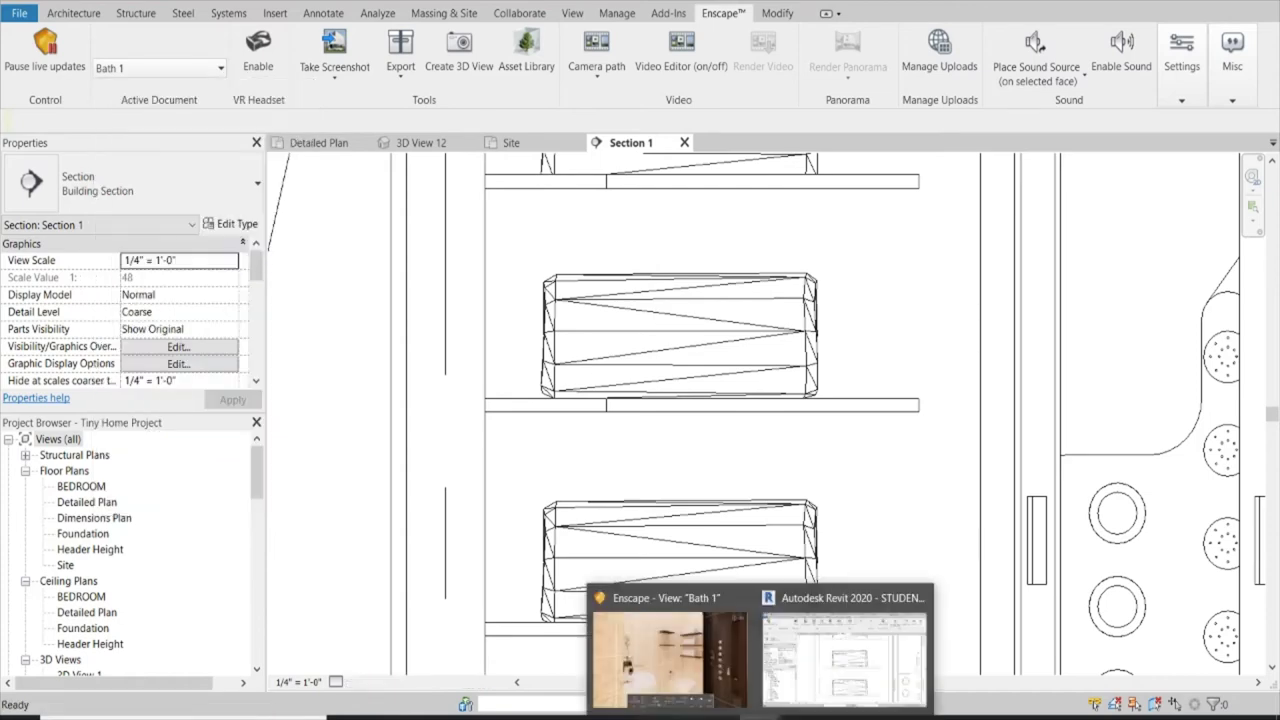
left_click(634, 656)
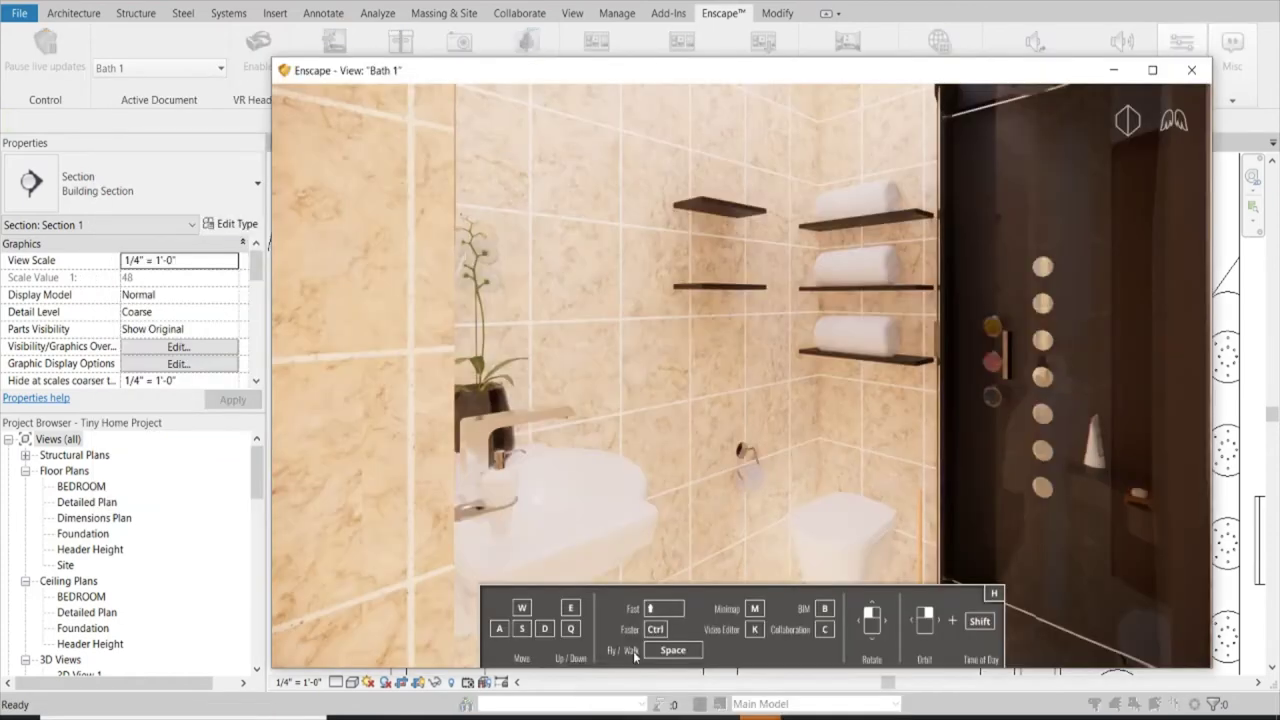
left_click(1152, 71)
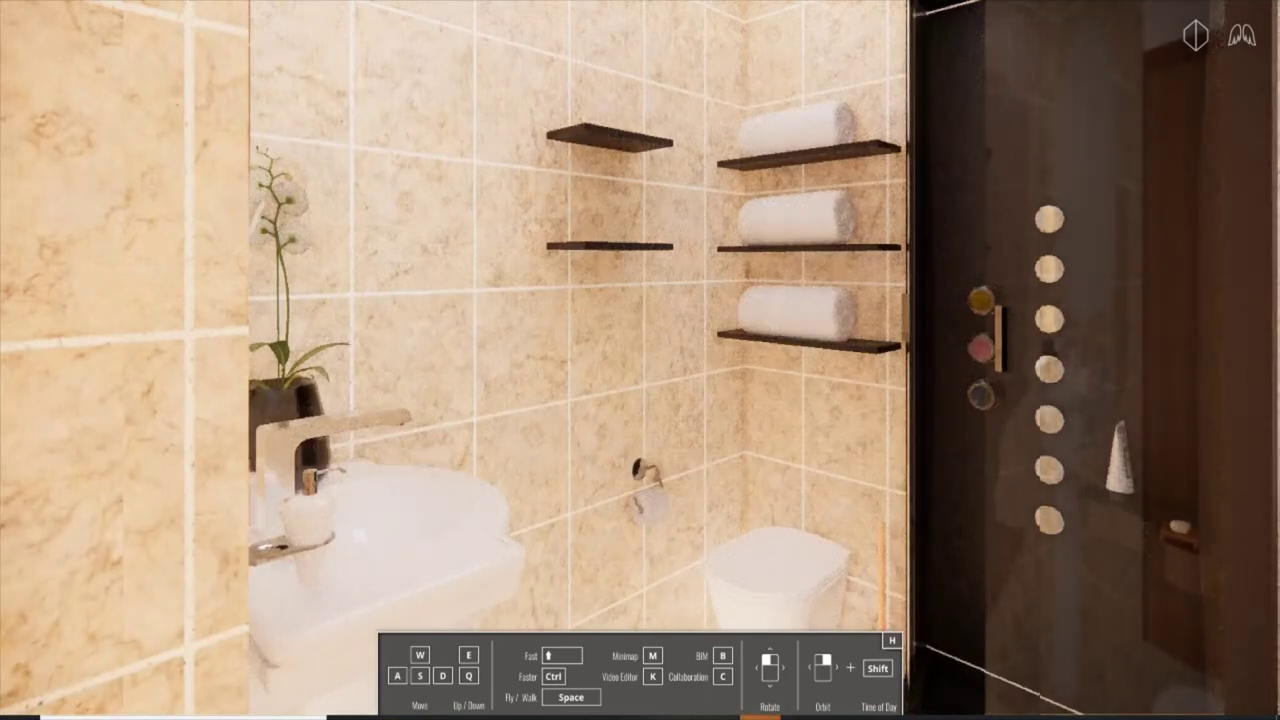
mouse_move(423, 288)
right_mouse_down("shift")
mouse_move(423, 200)
mouse_move(178, 243)
right_mouse_up("shift")
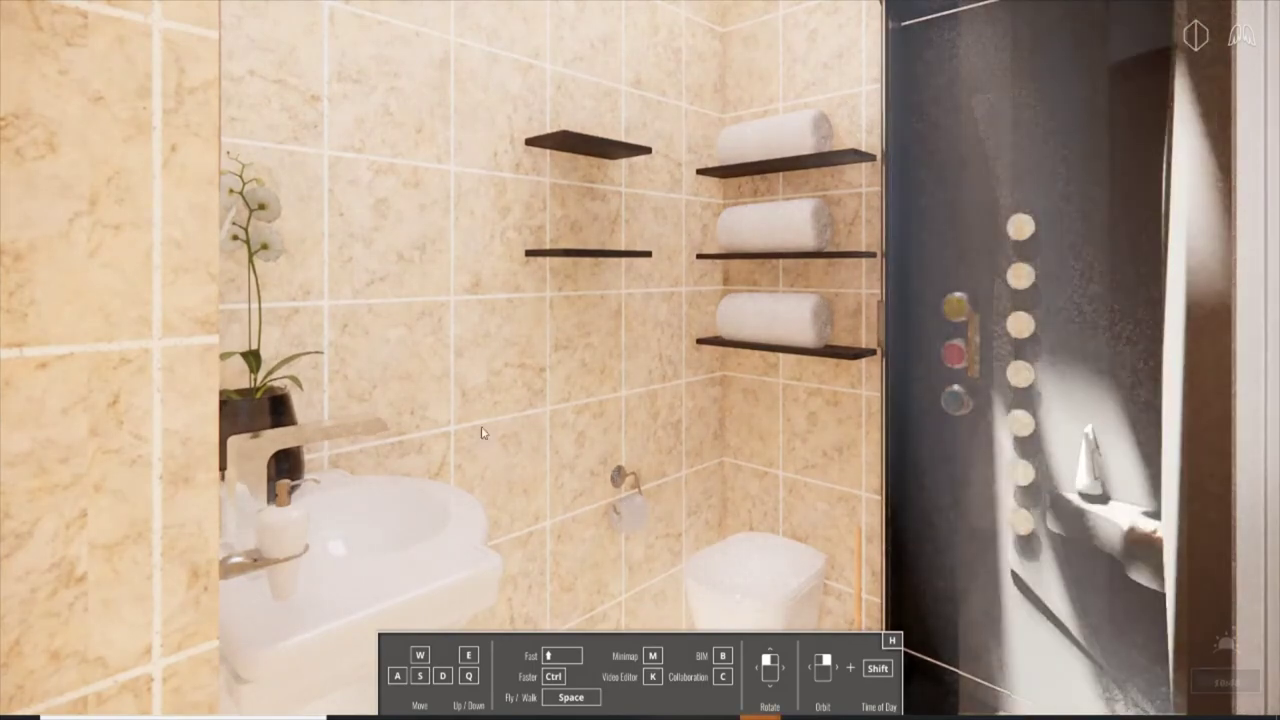
mouse_move(92, 289)
right_mouse_down("shift")
mouse_move(92, 120)
mouse_move(92, 254)
right_mouse_up("shift")
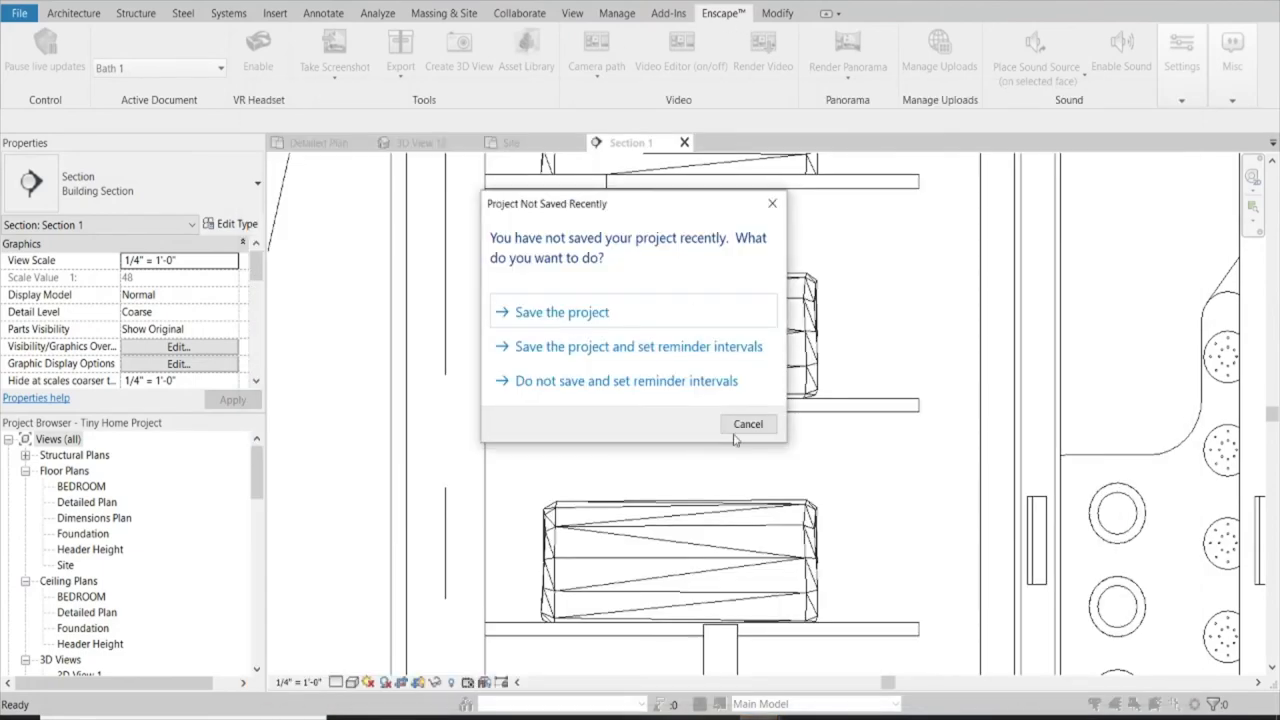
Step: Dismiss the save reminder and render Bath 1 as an image into the document with Enscape
left_click(748, 424)
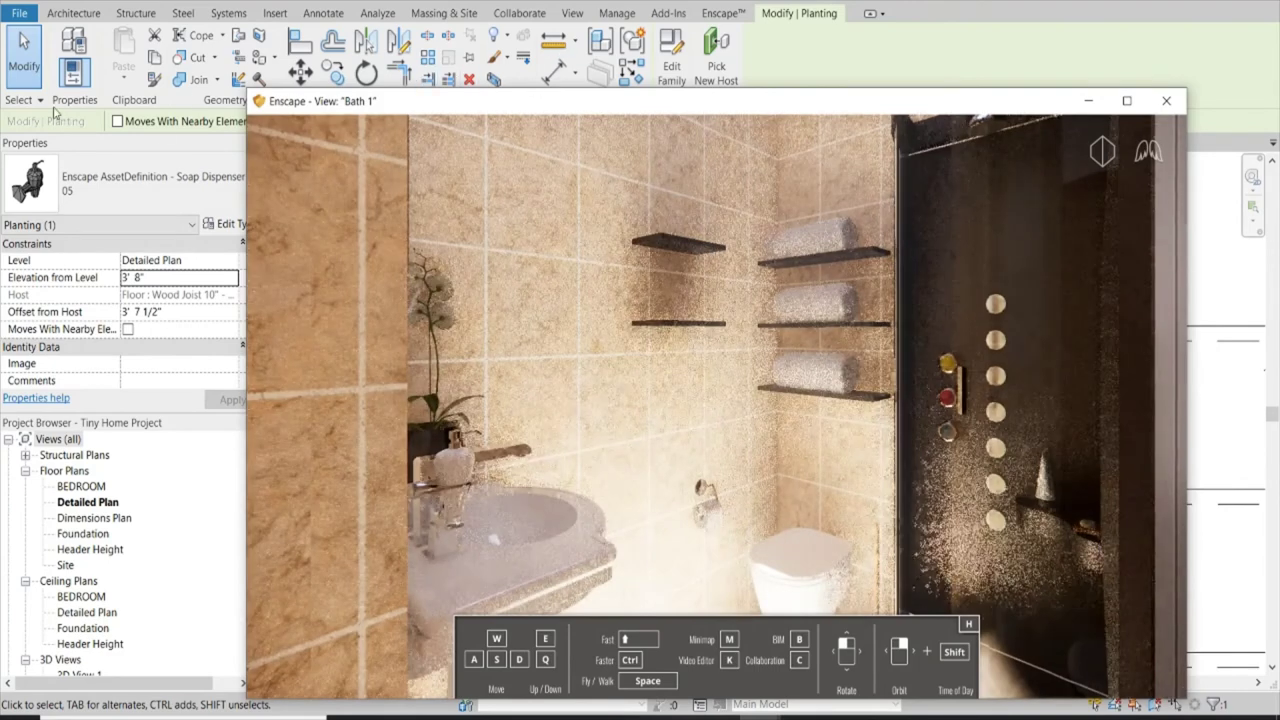
left_click(722, 13)
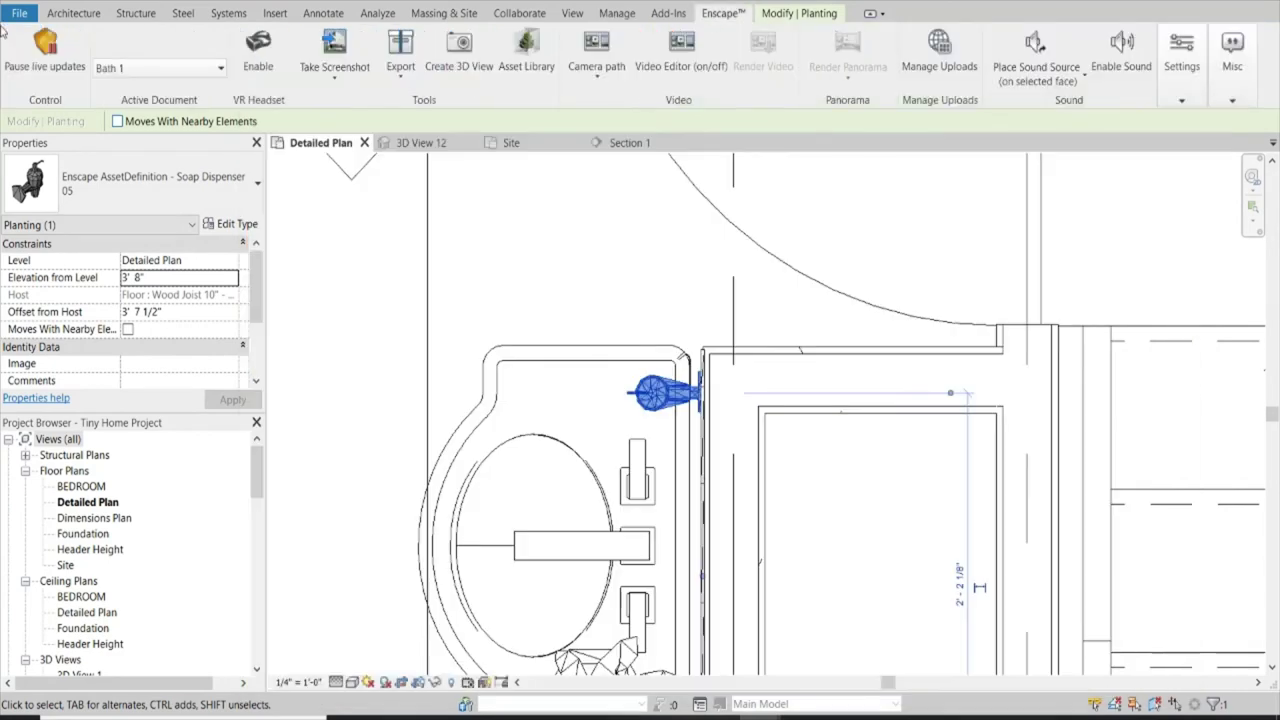
left_click(328, 82)
left_click(353, 146)
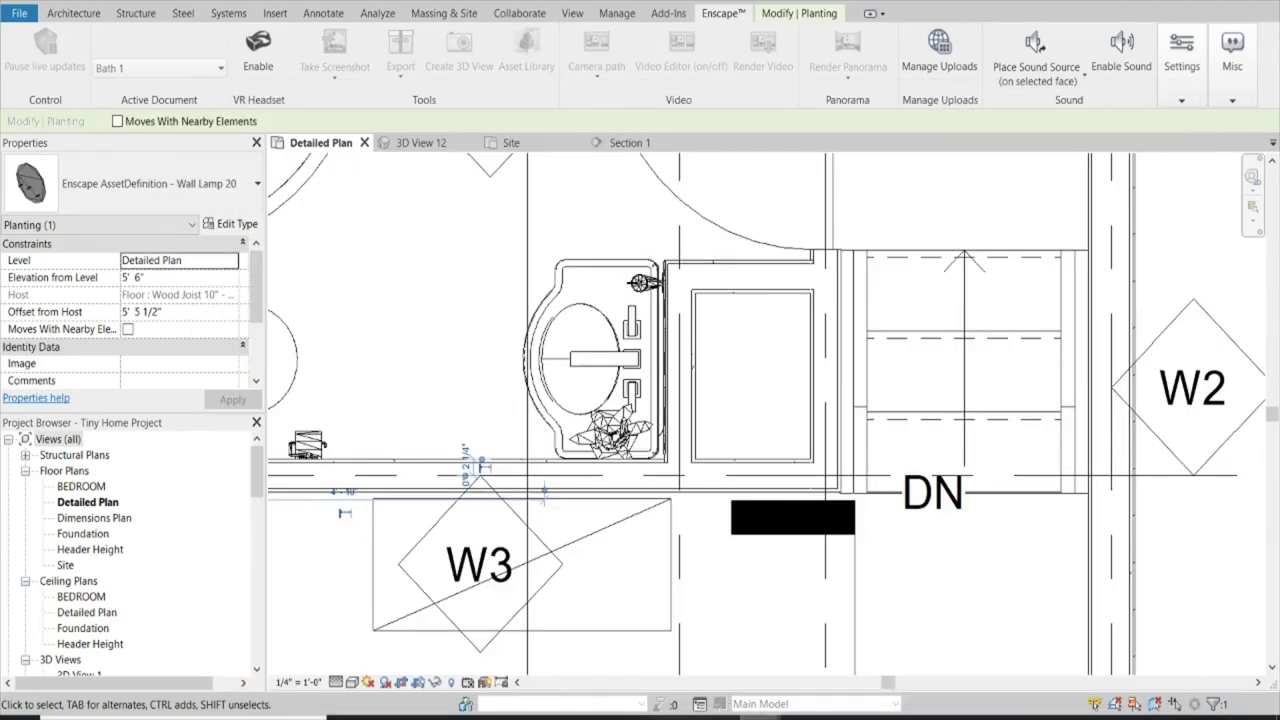
left_click(678, 651)
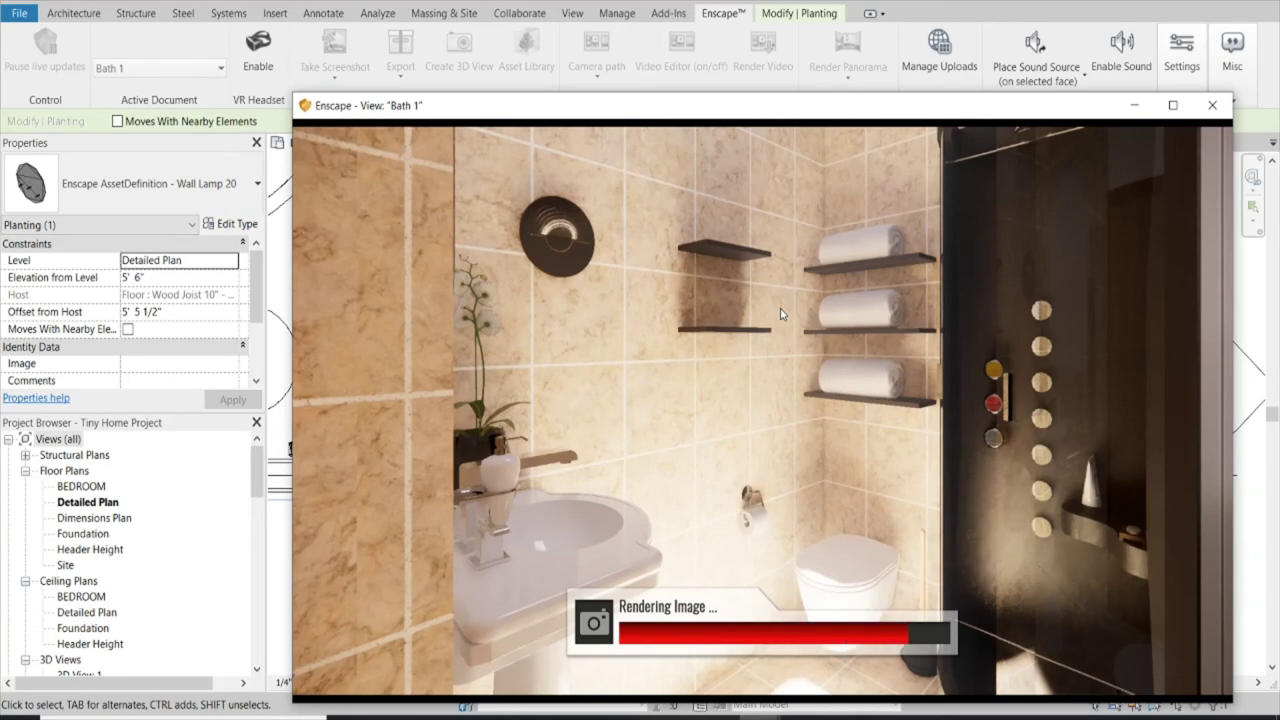
Step: In fullscreen Enscape, sweep the sun from afternoon to evening darkness, then back to 10:45 morning light
key("F11")
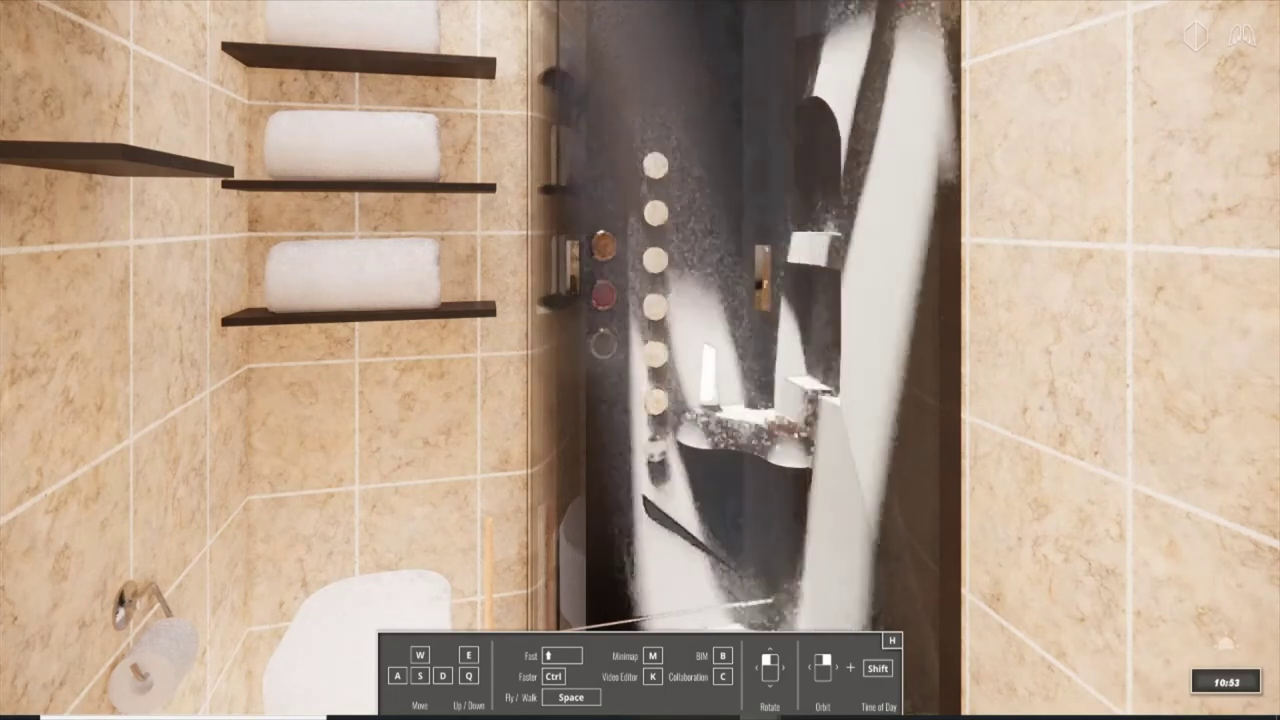
right_click_drag(640, 360, 700, 360, "shift")
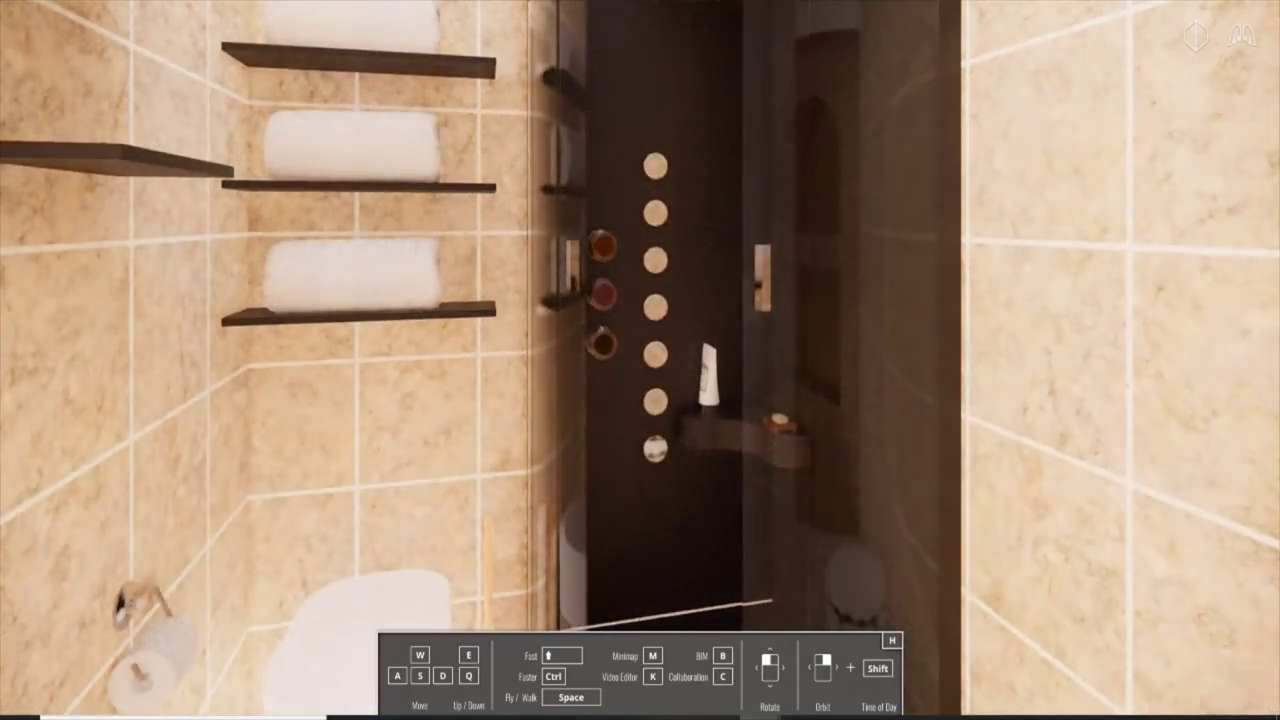
right_click_drag(640, 360, 720, 360, "shift")
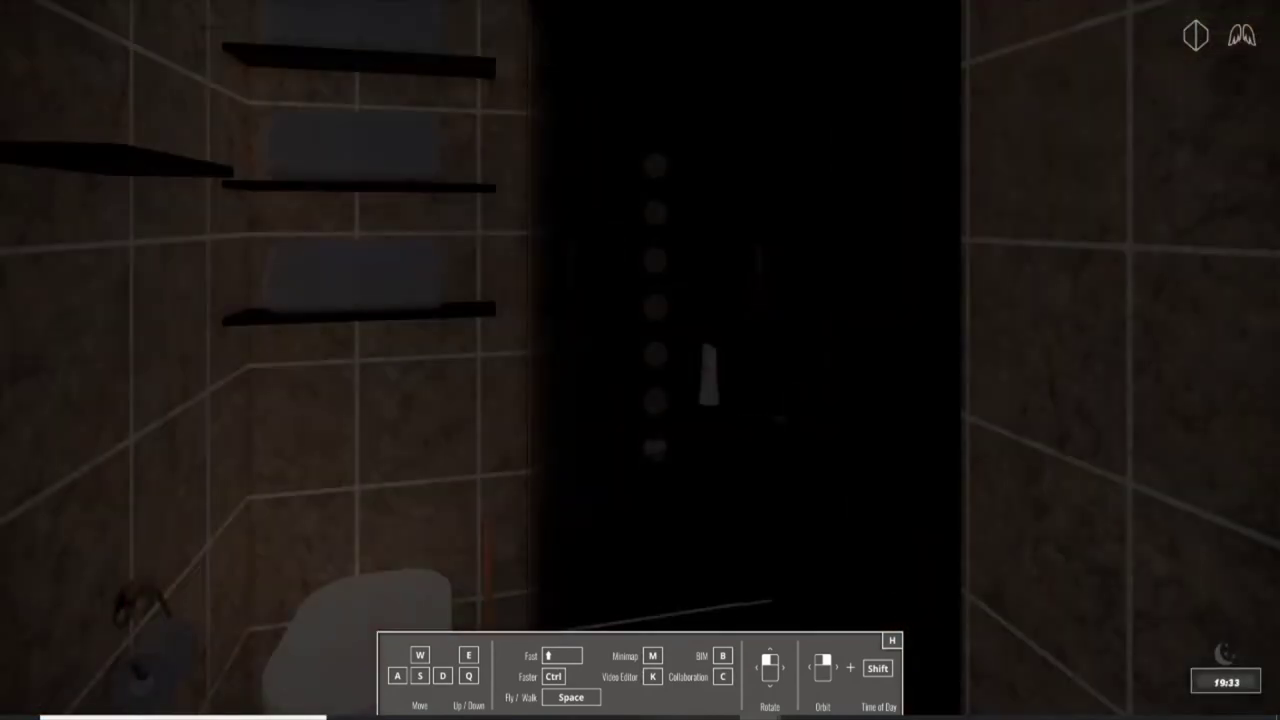
right_click_drag(1000, 432, 924, 432, "shift")
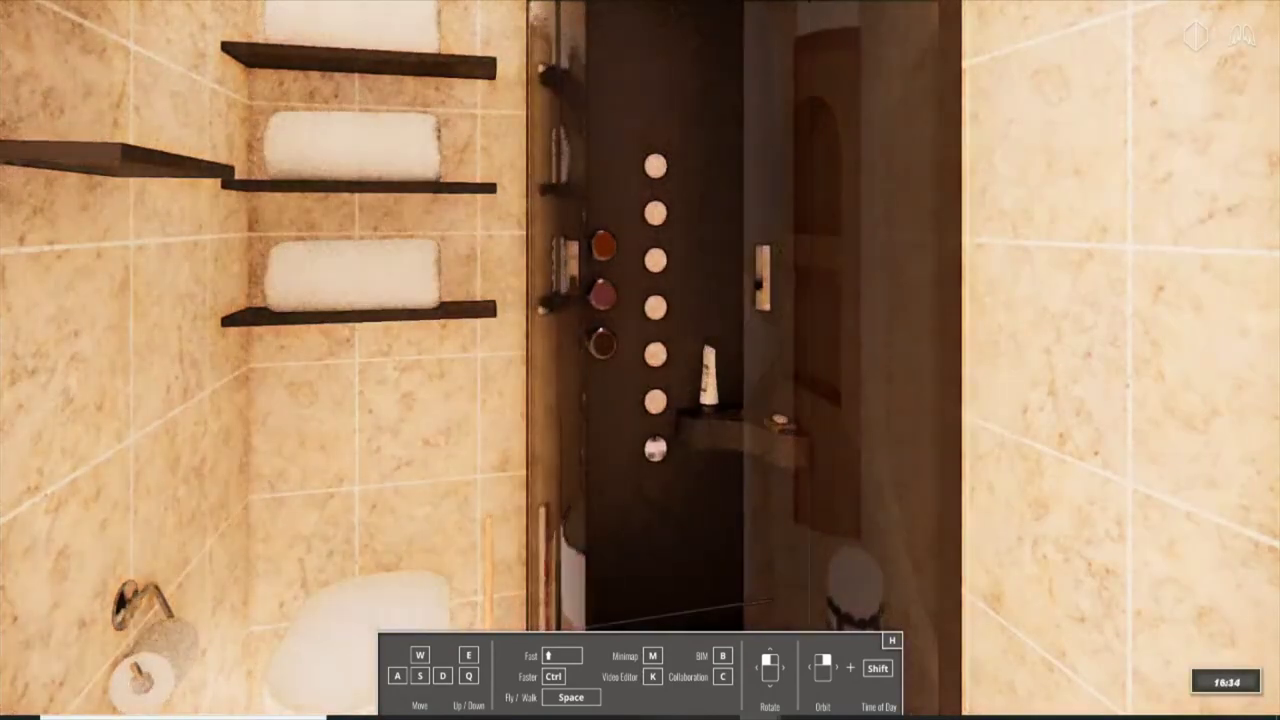
mouse_move(640, 360)
right_mouse_down("shift")
mouse_move(600, 360)
mouse_move(636, 360)
right_mouse_up("shift")
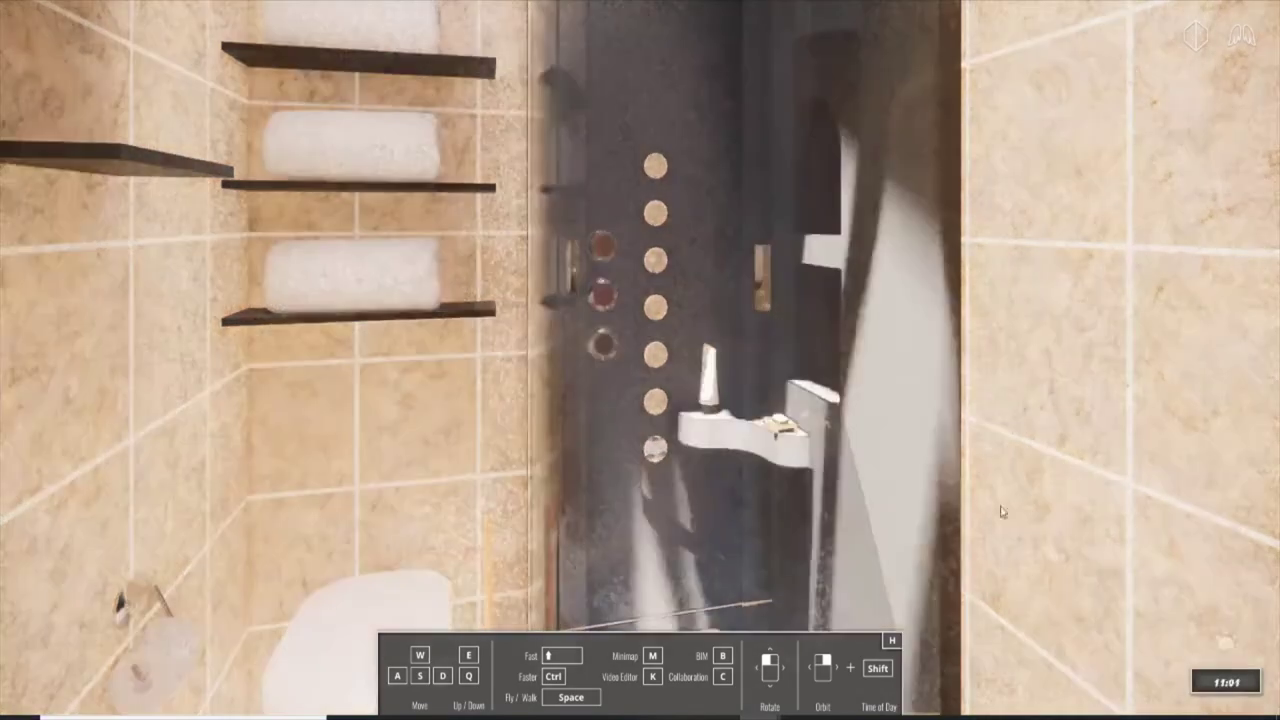
right_click_drag(1000, 514, 1118, 506, "shift")
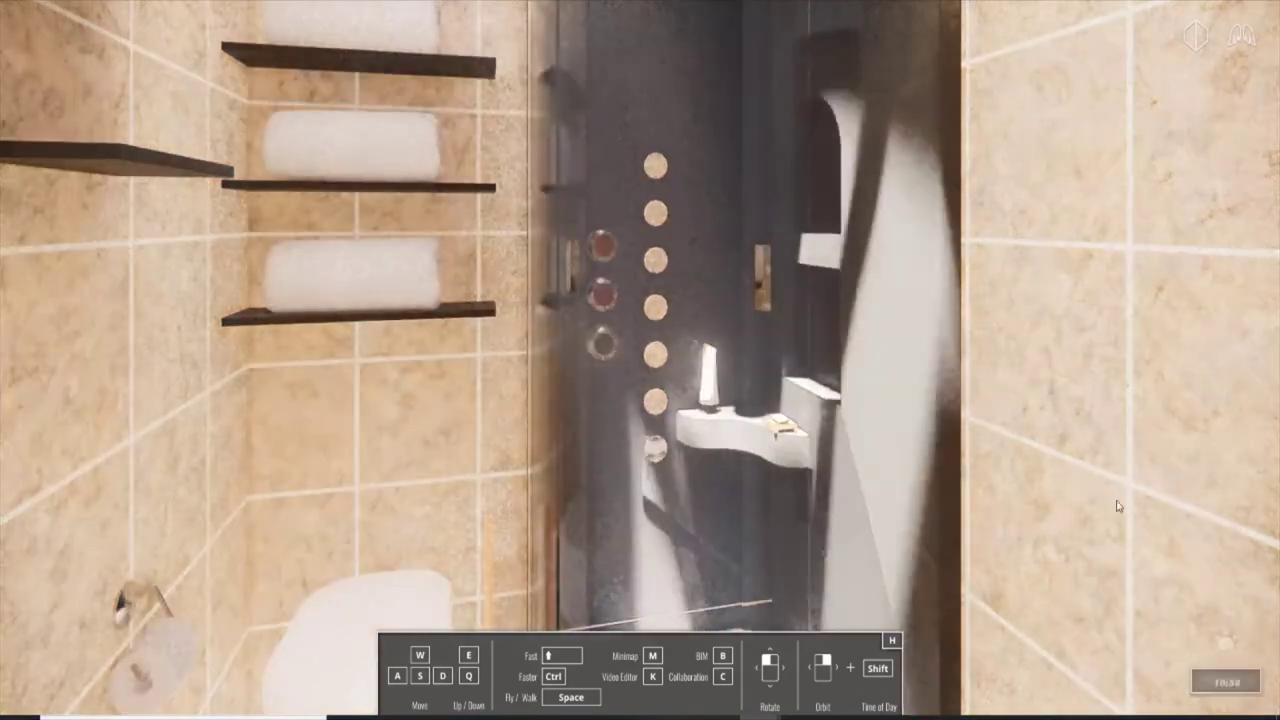
right_click_drag(1068, 410, 1010, 410, "shift")
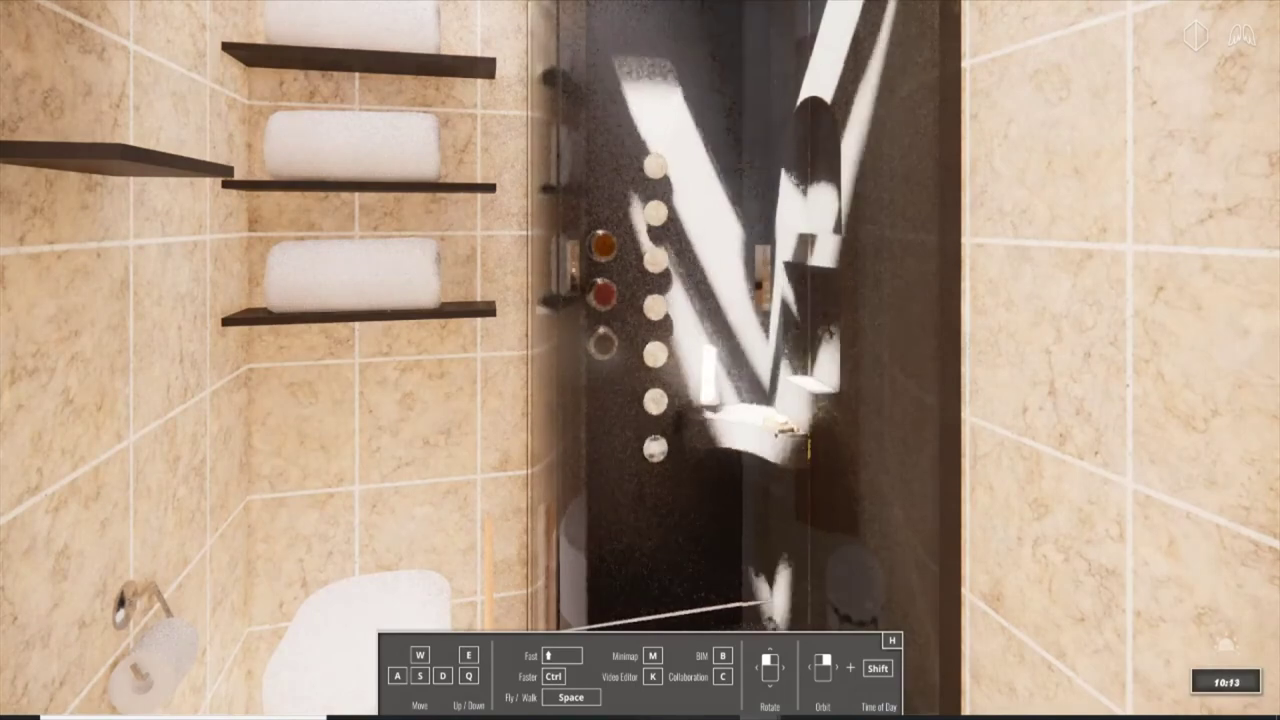
mouse_move(640, 360)
right_mouse_down("shift")
mouse_move(600, 360)
mouse_move(700, 360)
right_mouse_up("shift")
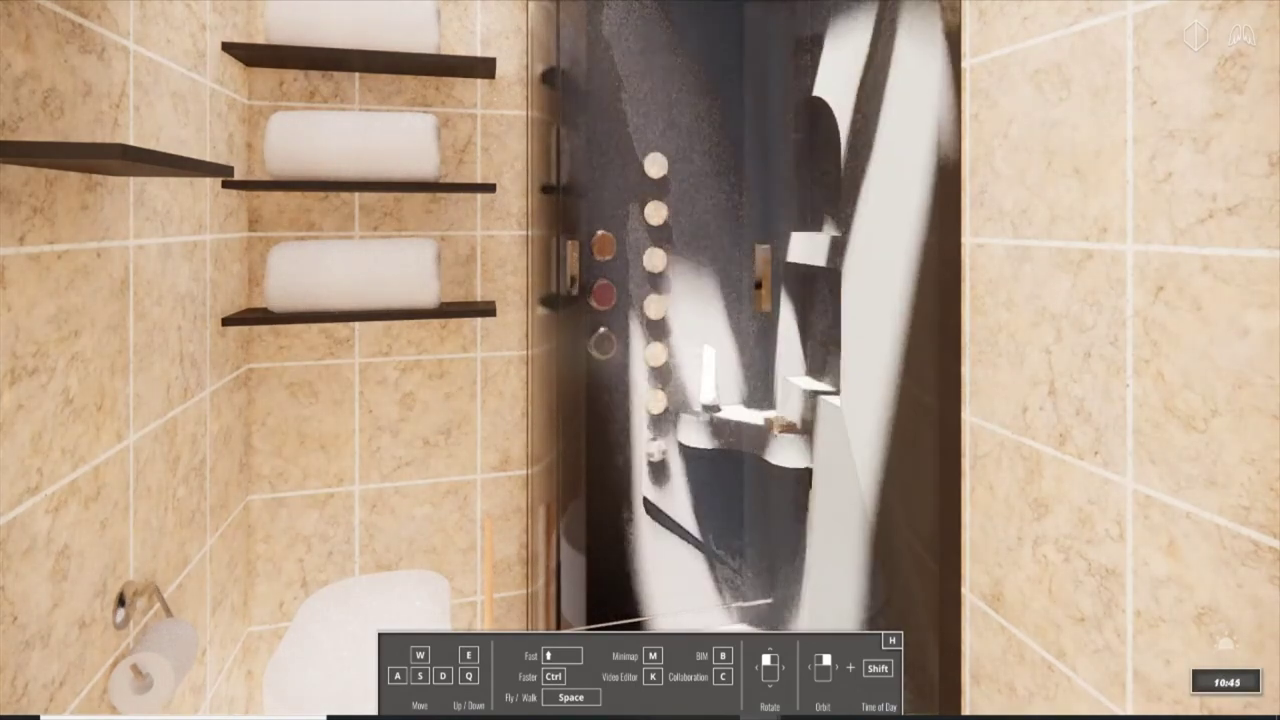